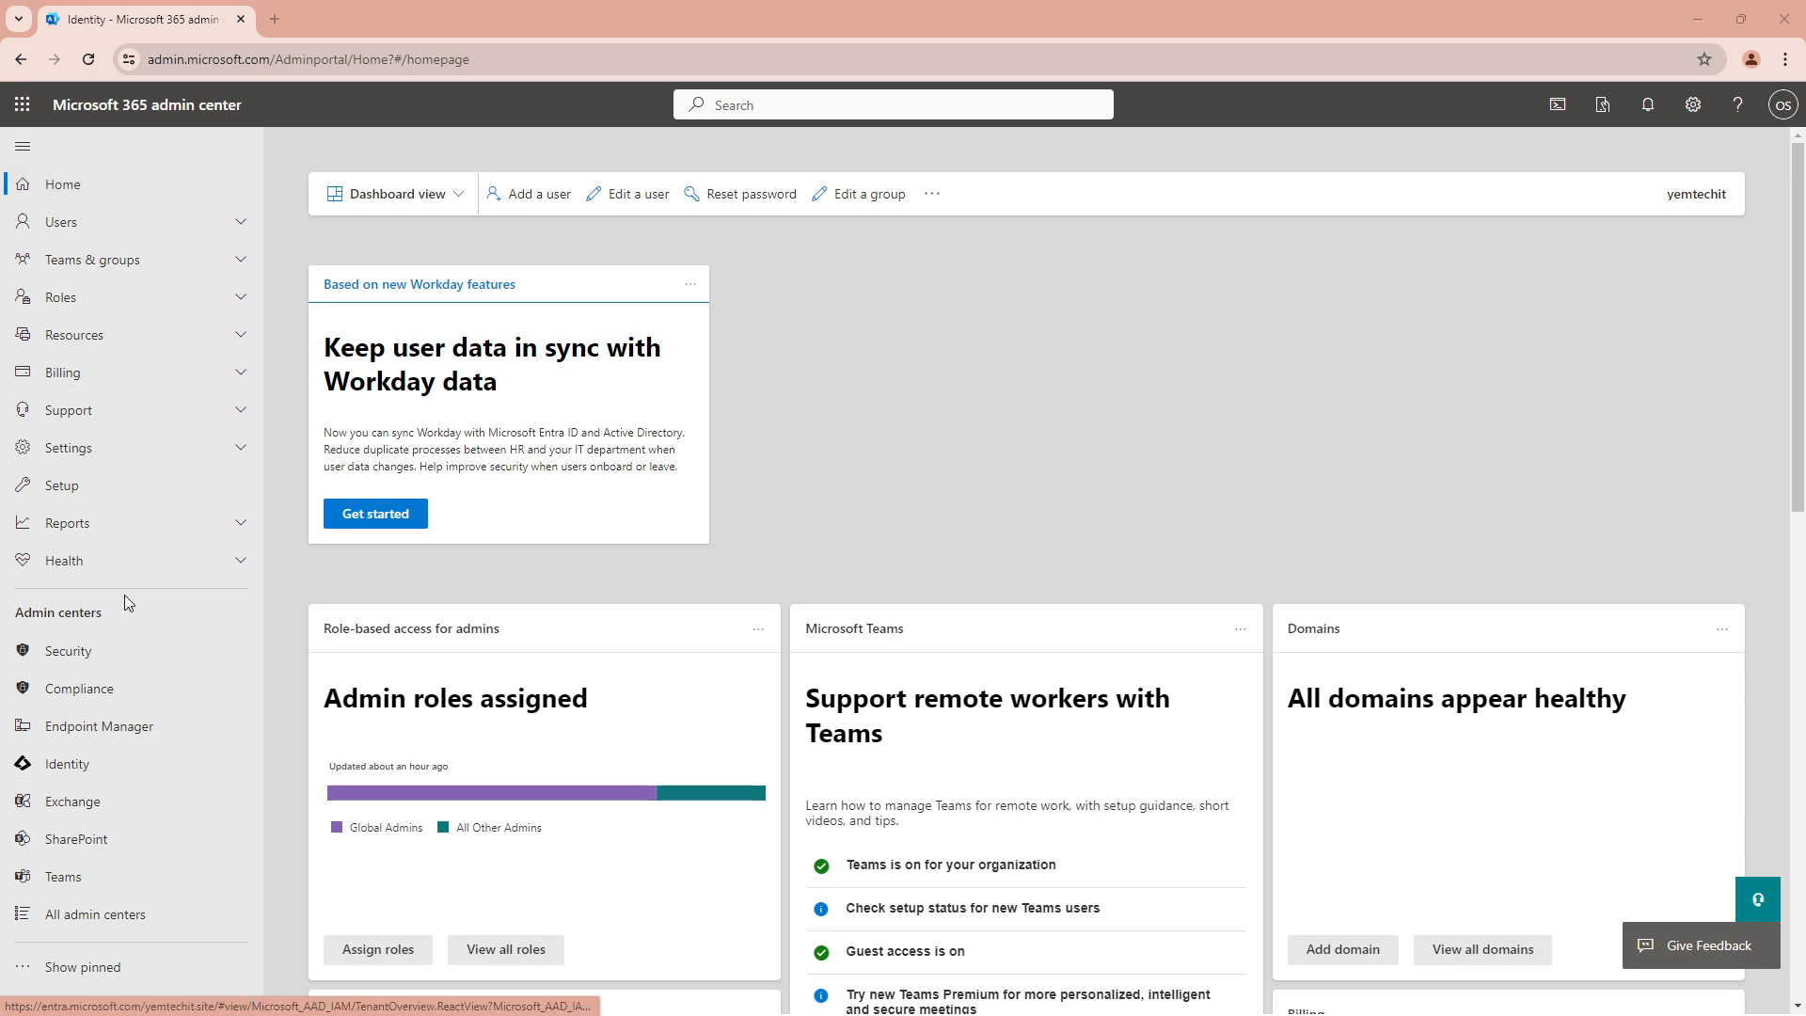
# Open the Identity admin center in a new tab and go to Protection > Conditional Access
pyautogui.click(76, 773)
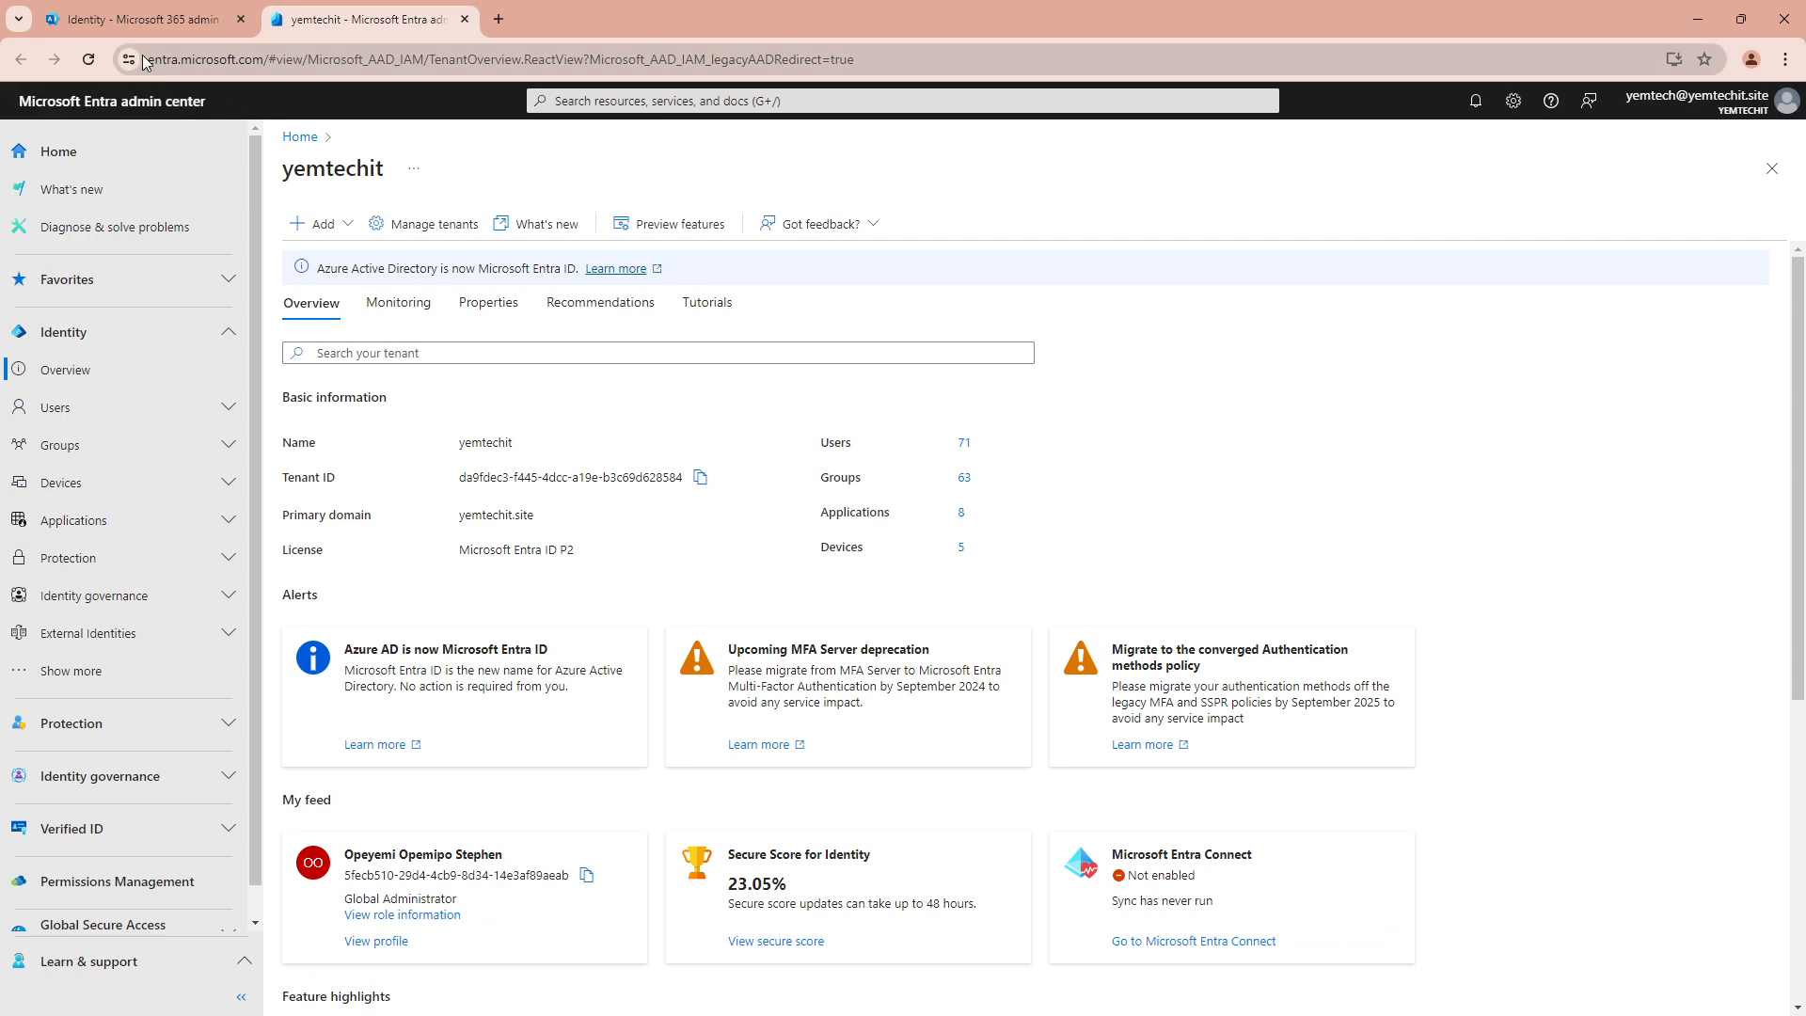
pyautogui.moveTo(153, 60); pyautogui.dragTo(265, 58)
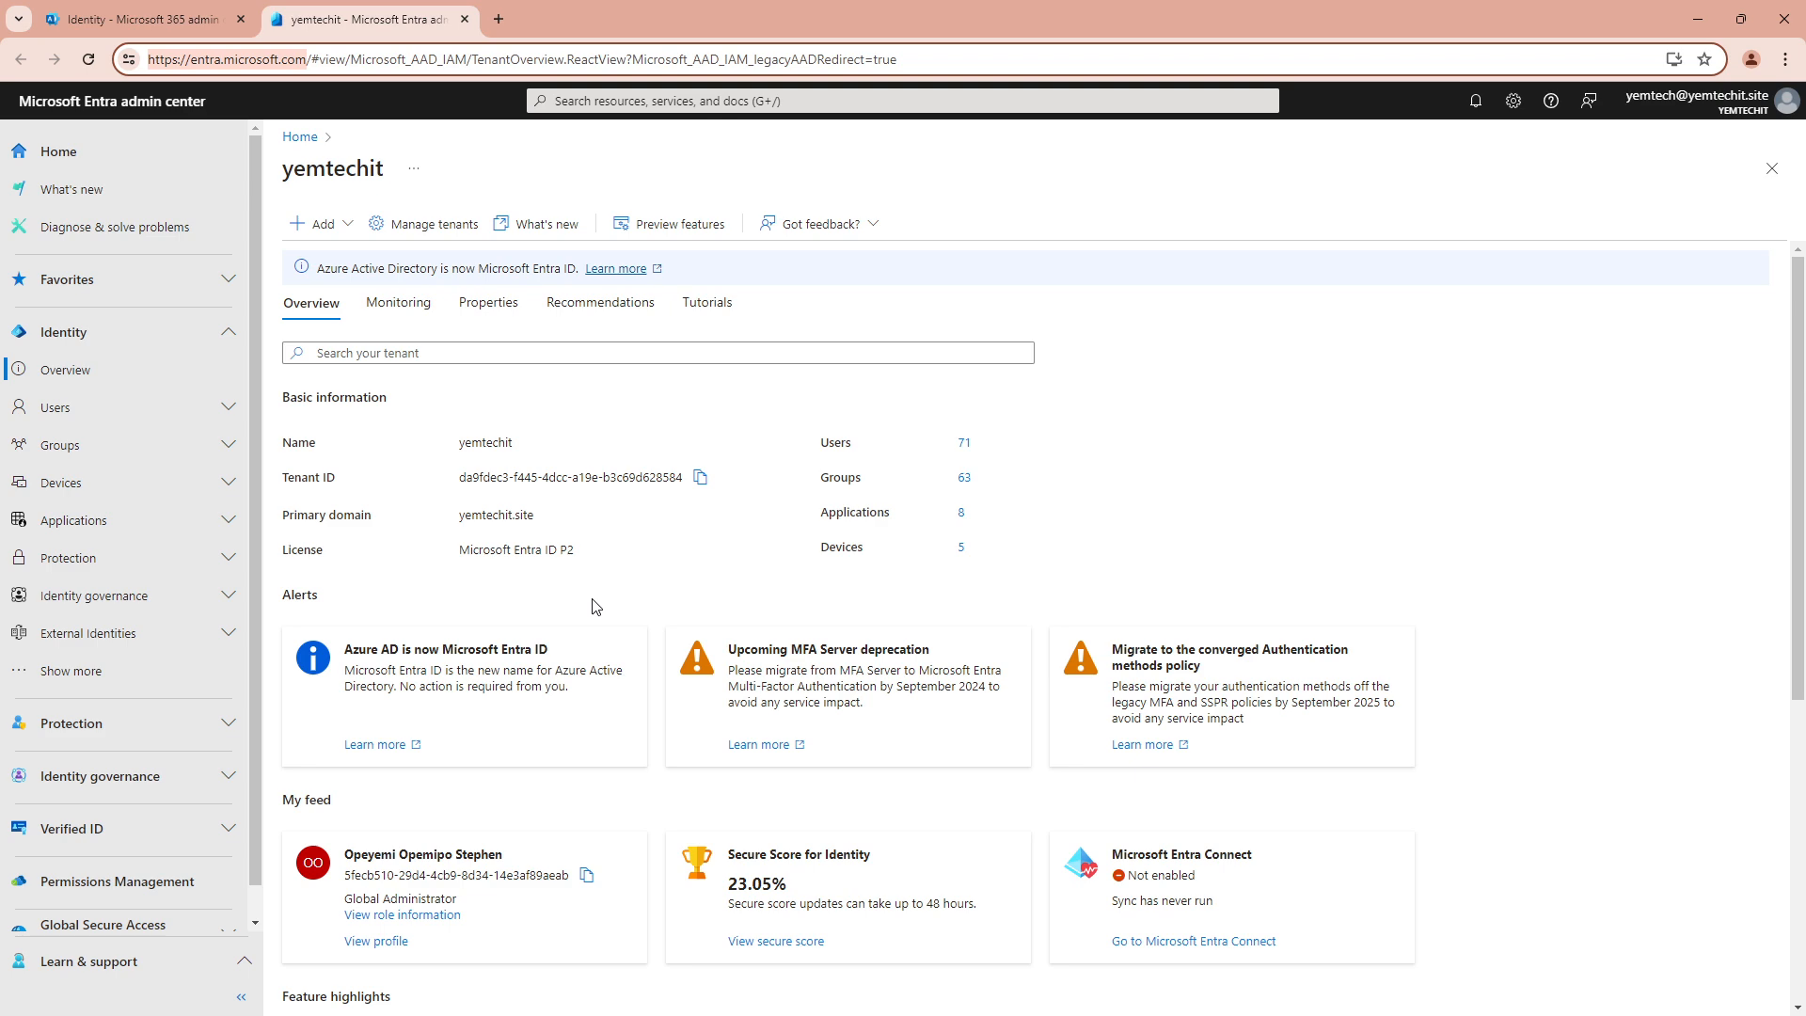
pyautogui.click(225, 565)
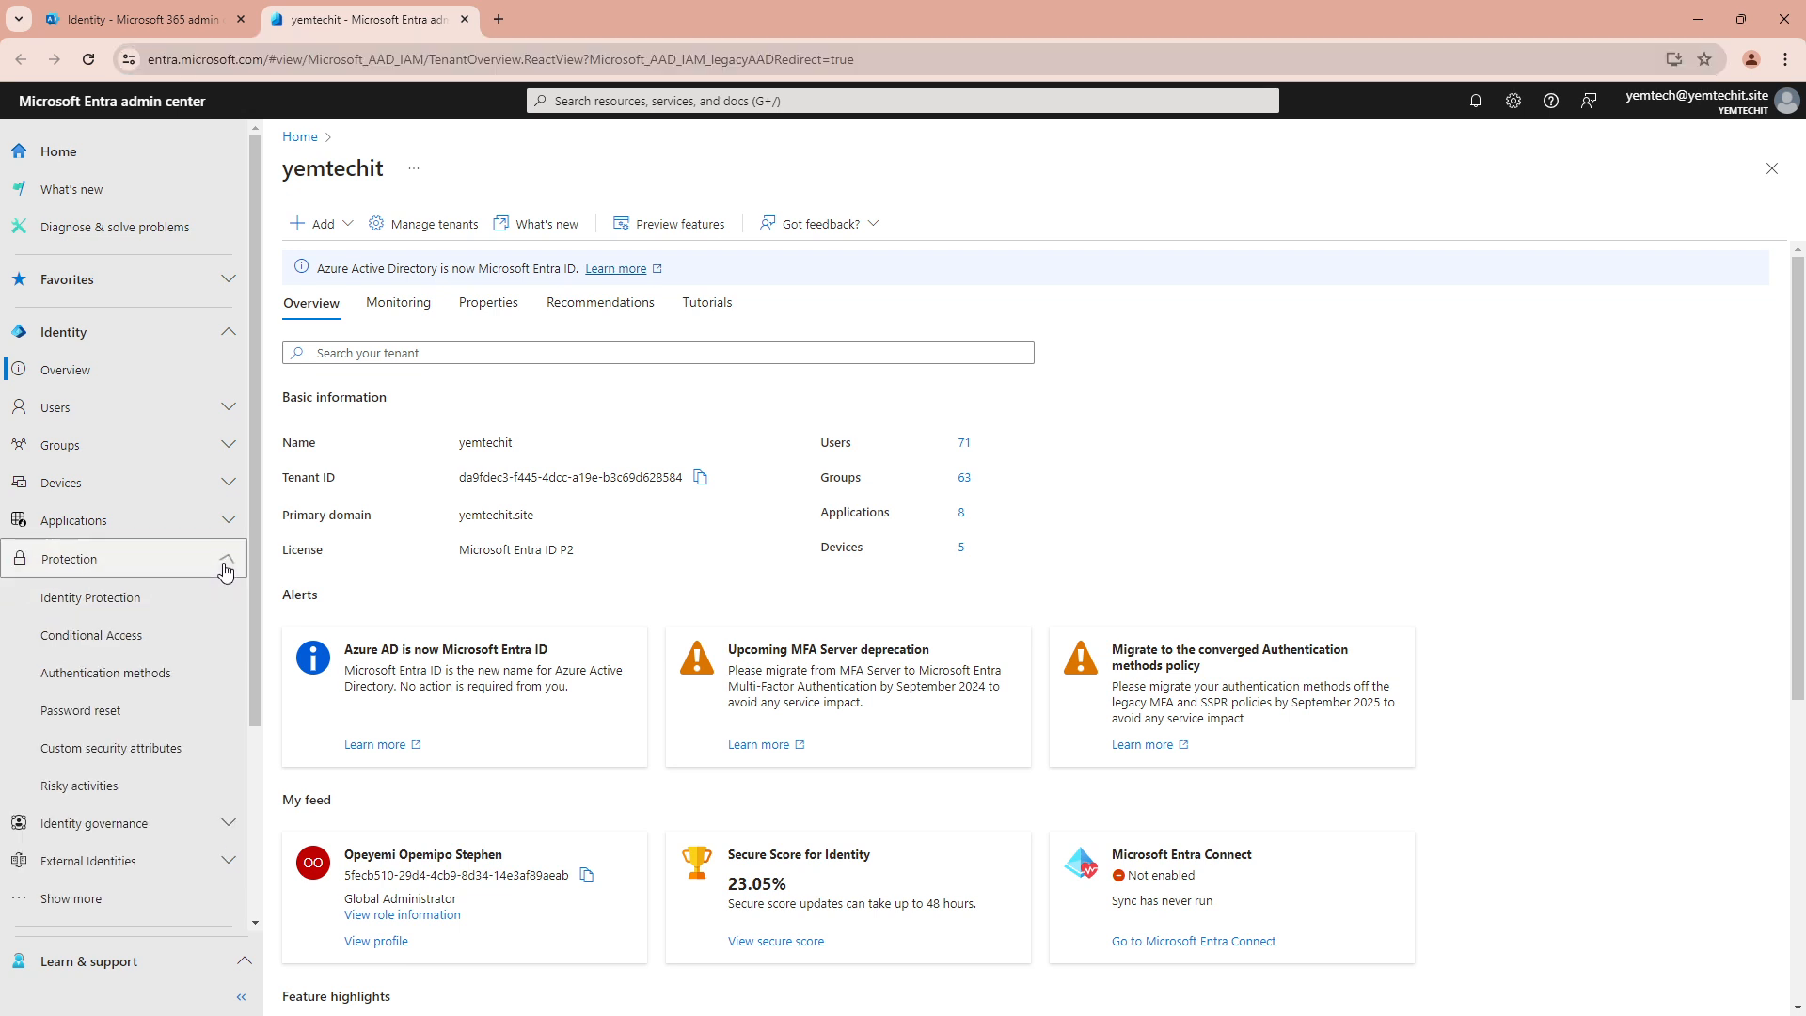
pyautogui.click(103, 635)
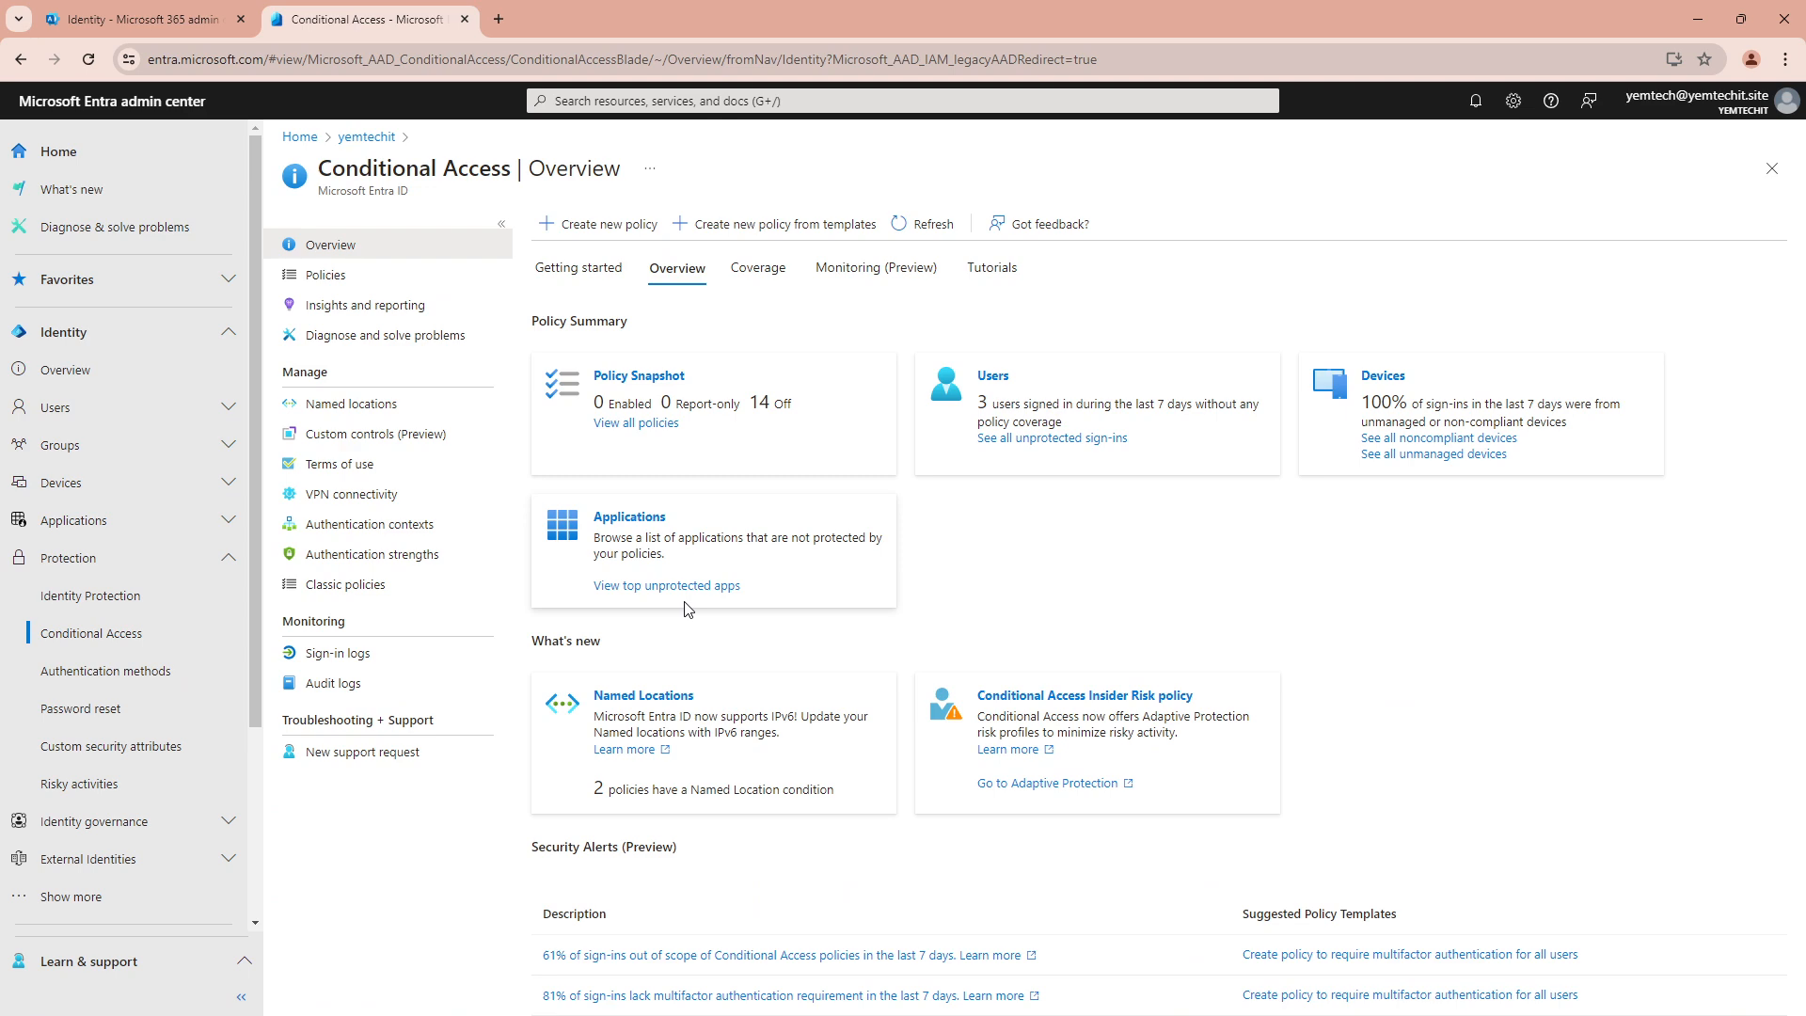
# Start a new Conditional Access policy named 'Allow MFA For all users'
pyautogui.click(613, 226)
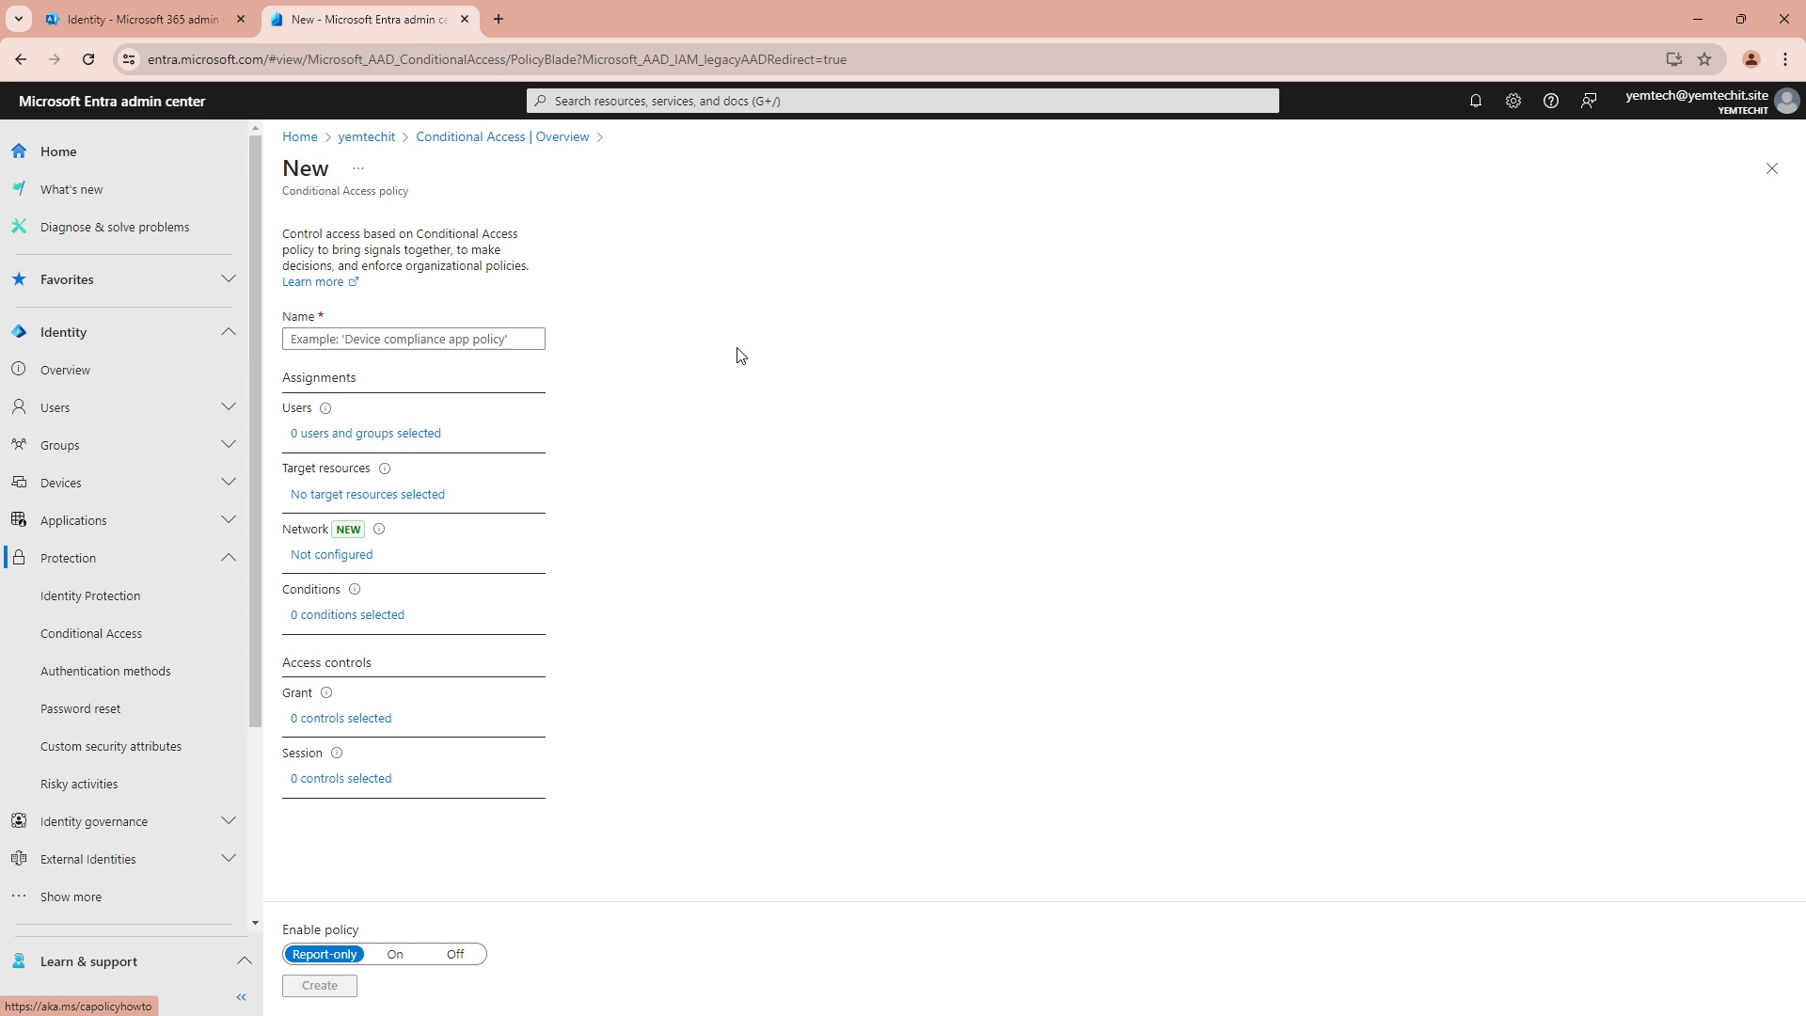
pyautogui.click(333, 340)
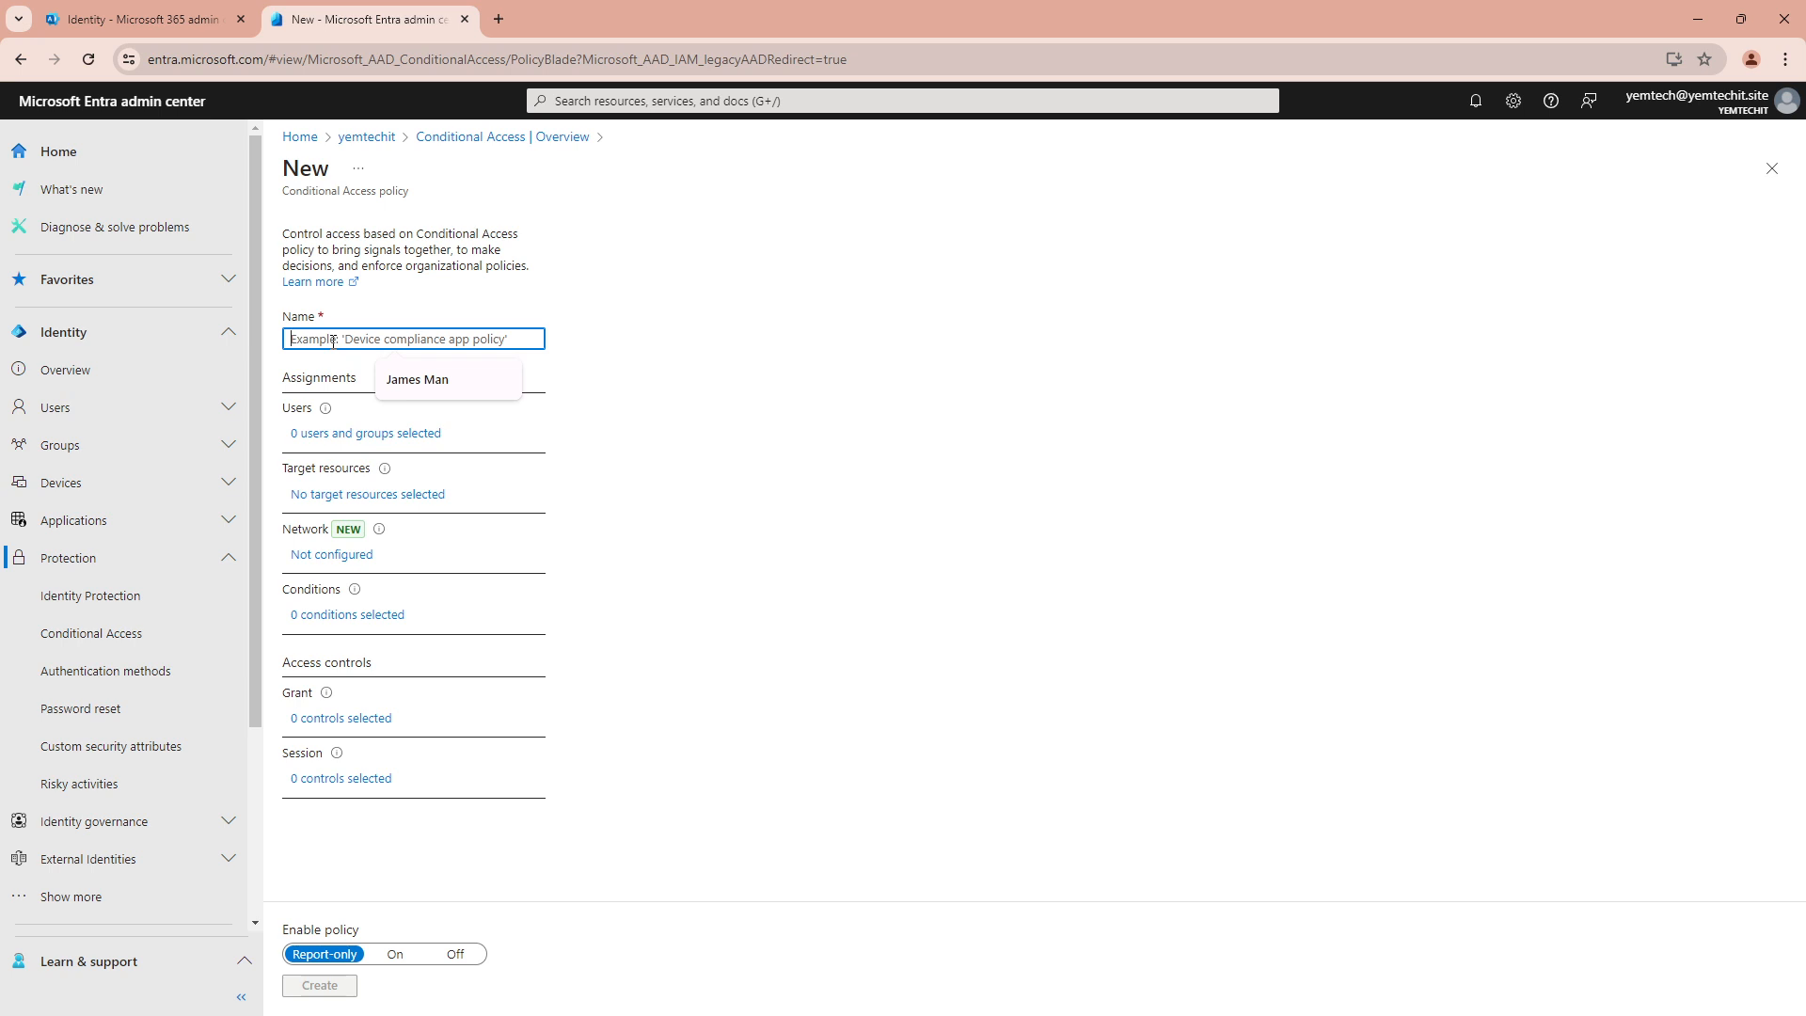
pyautogui.write('Allow ')
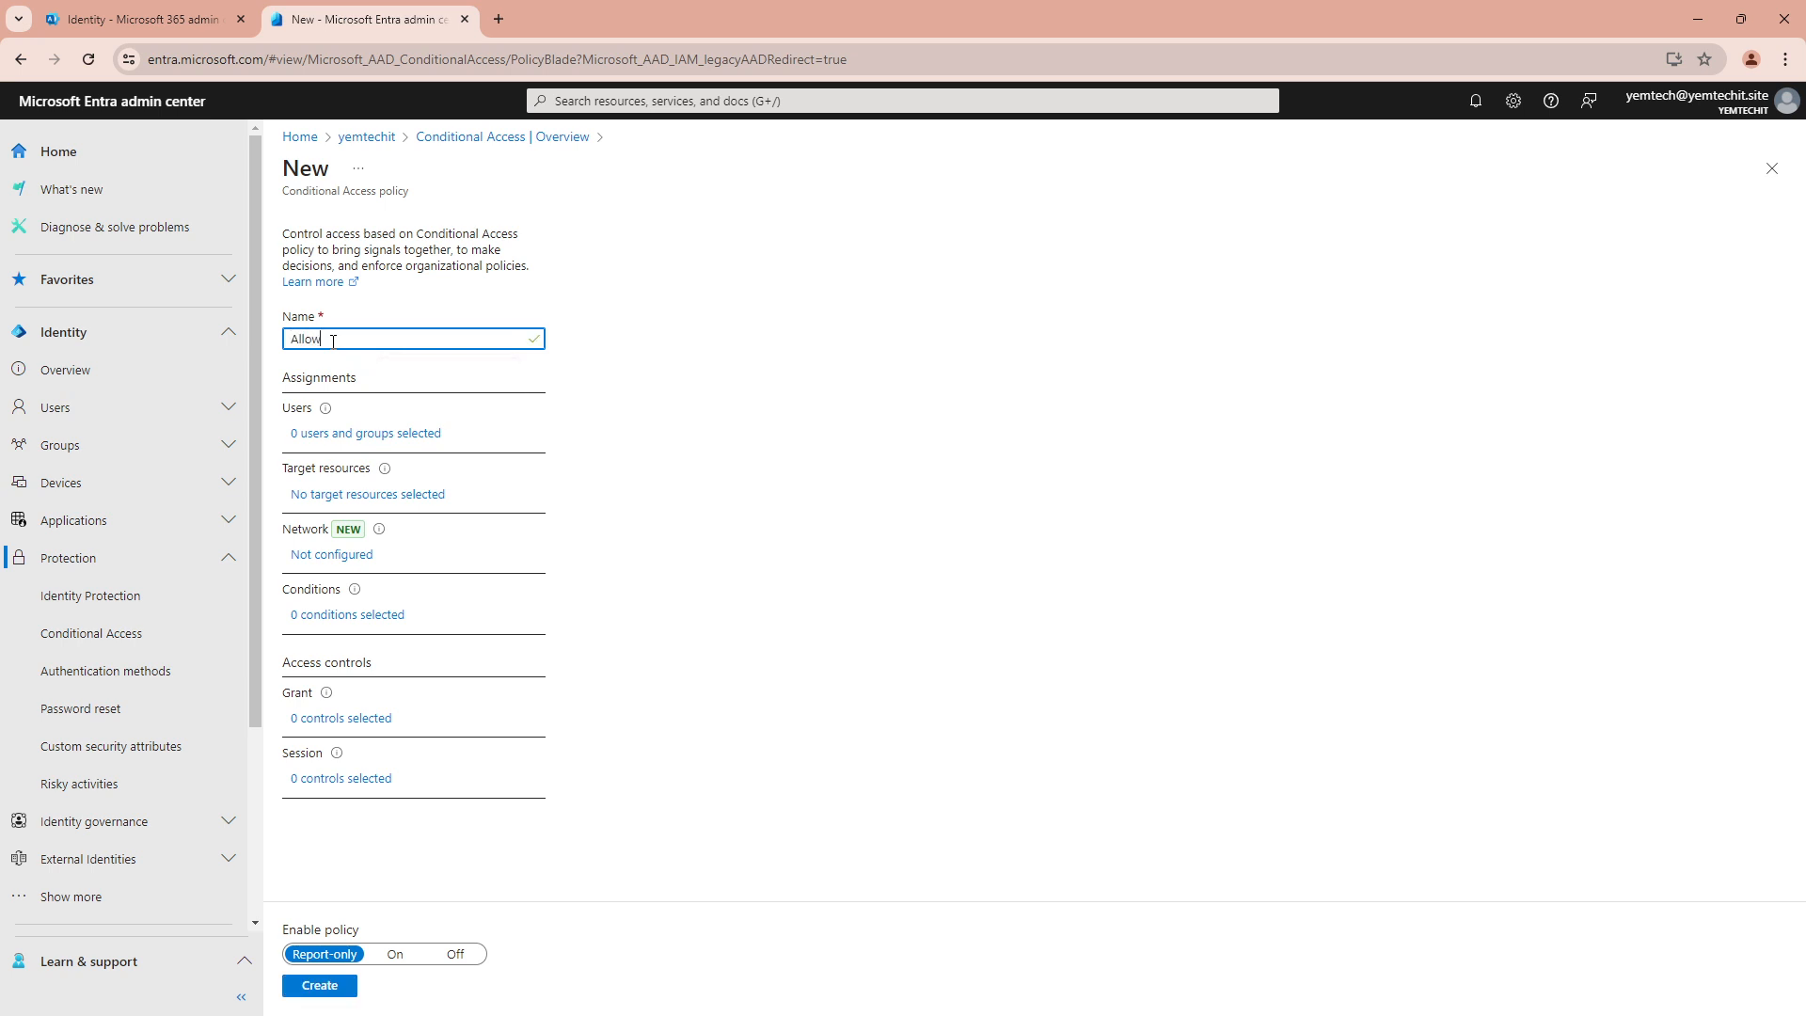
pyautogui.write('MFA For all userfs')
# Set the policy's user assignment to include All users
pyautogui.click(358, 435)
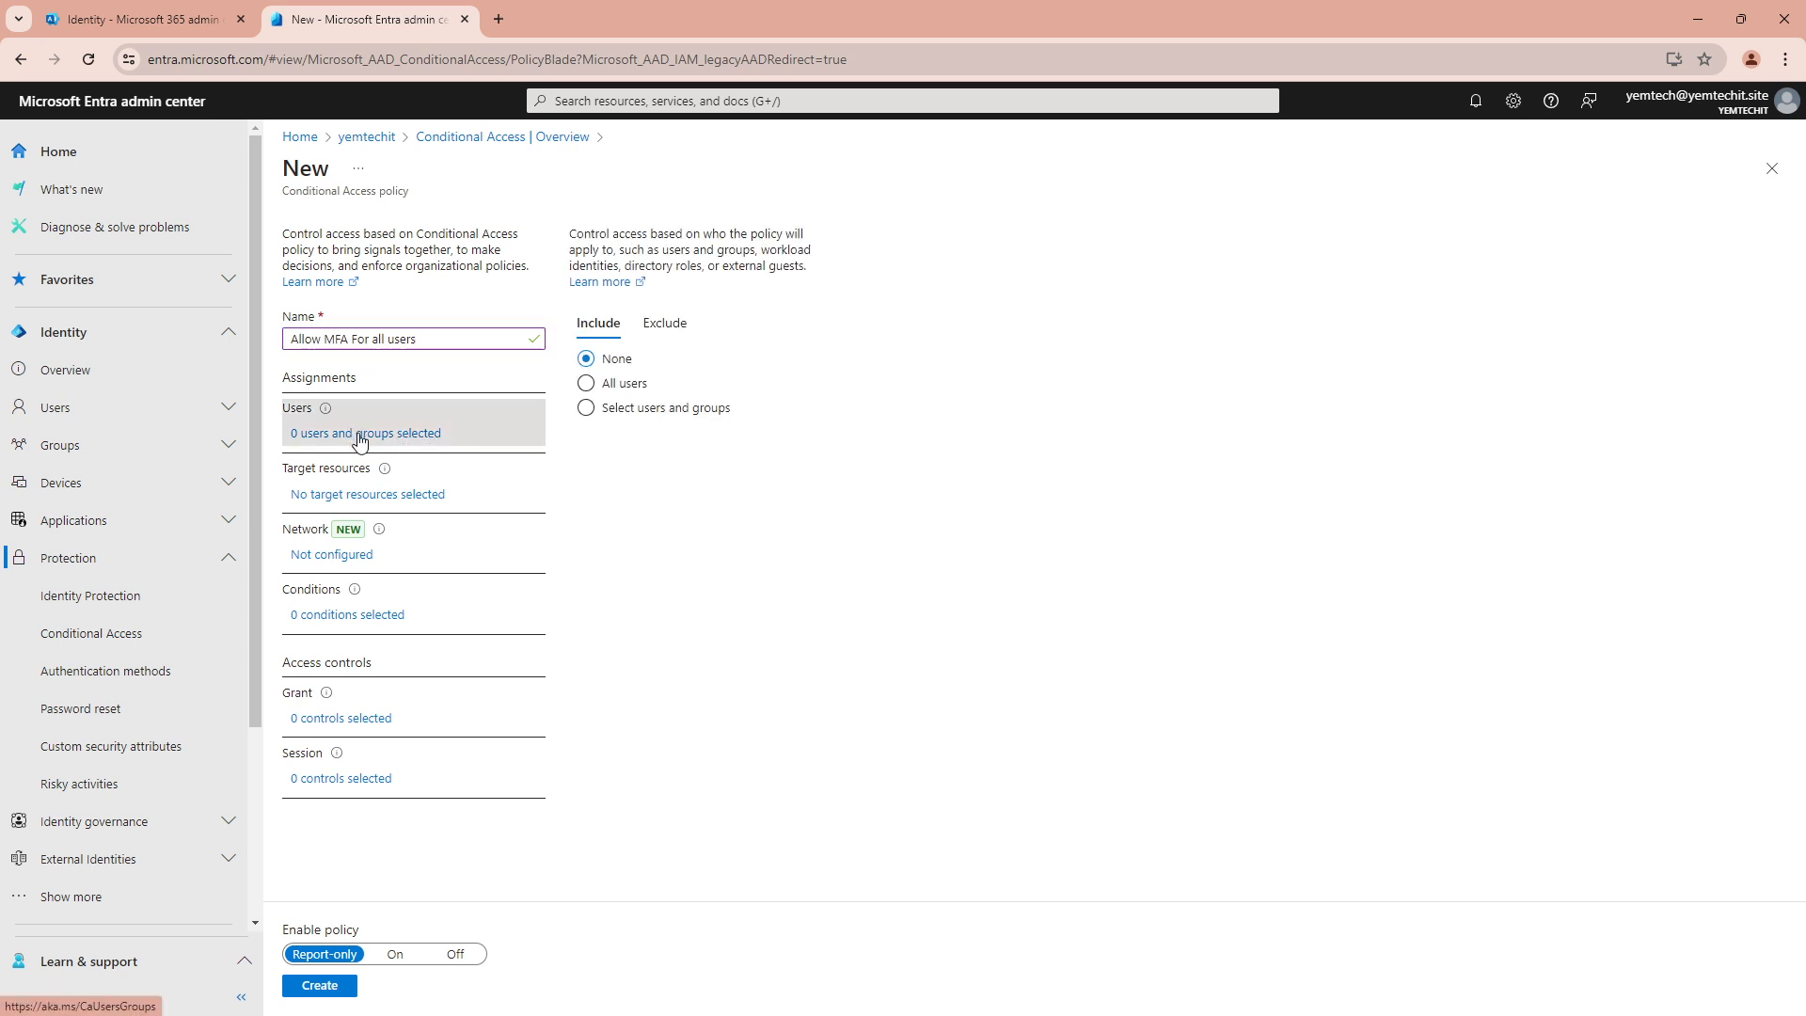
pyautogui.click(628, 388)
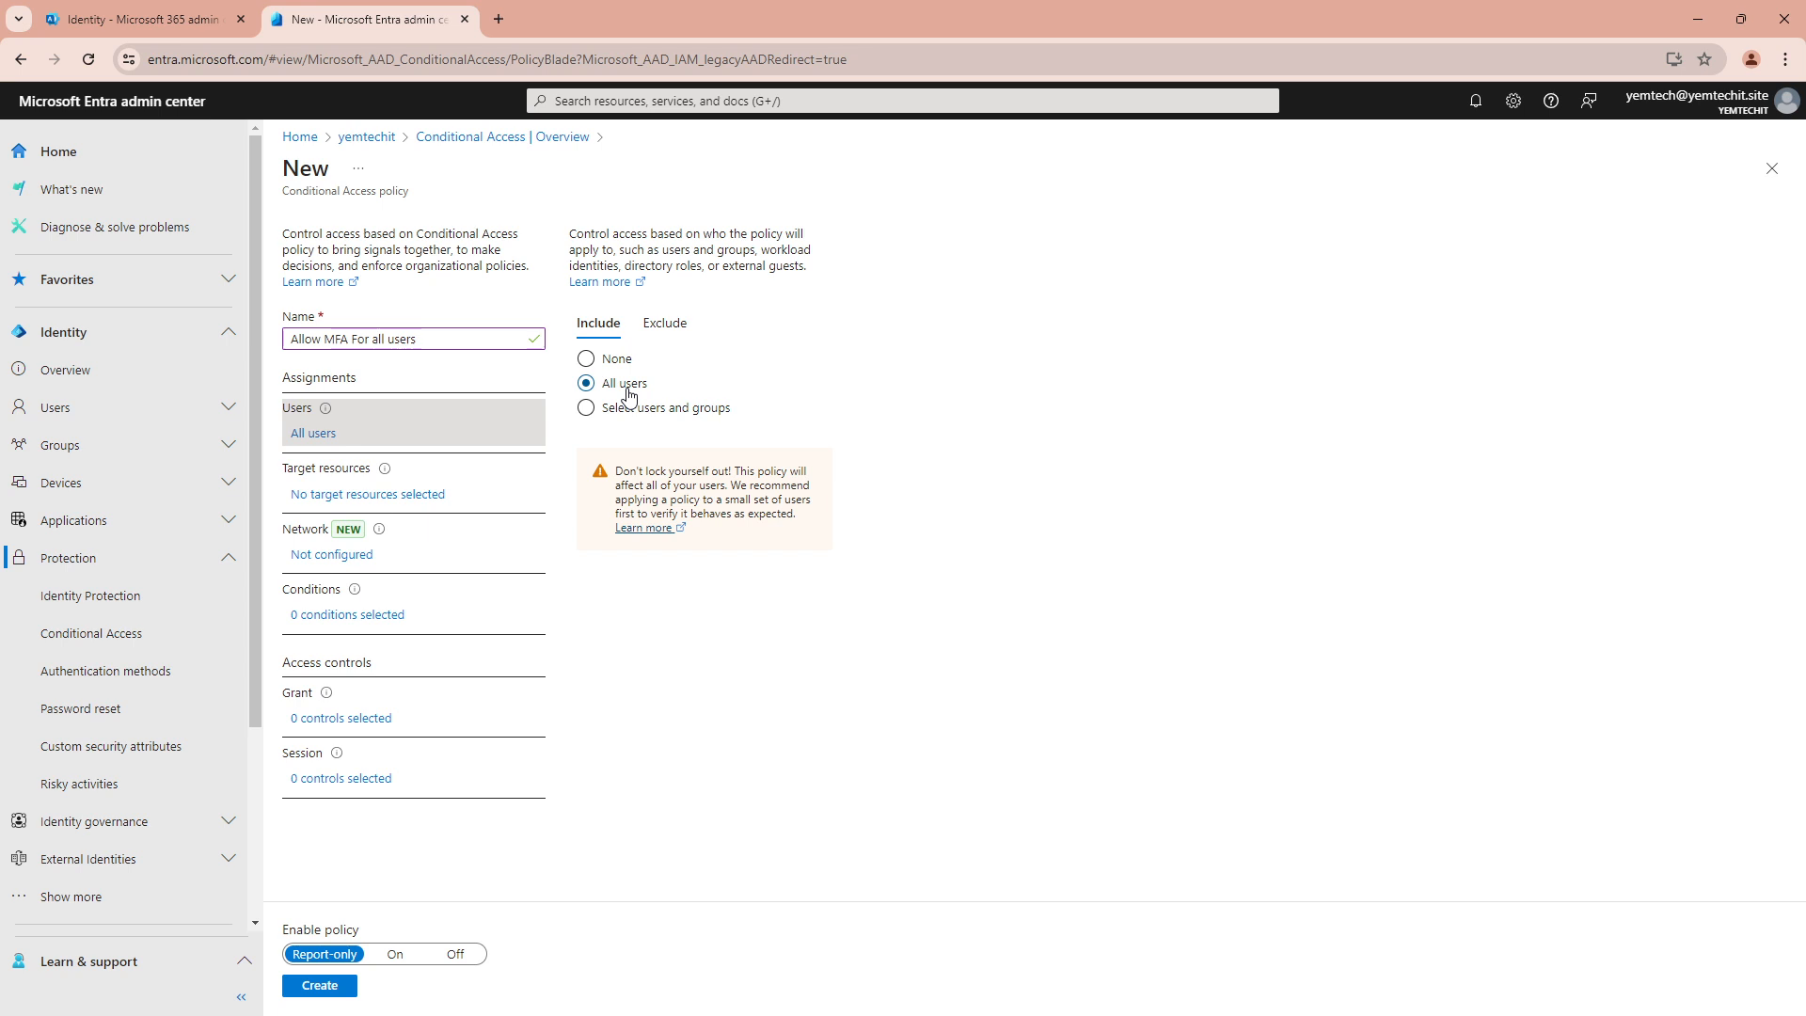
pyautogui.click(647, 410)
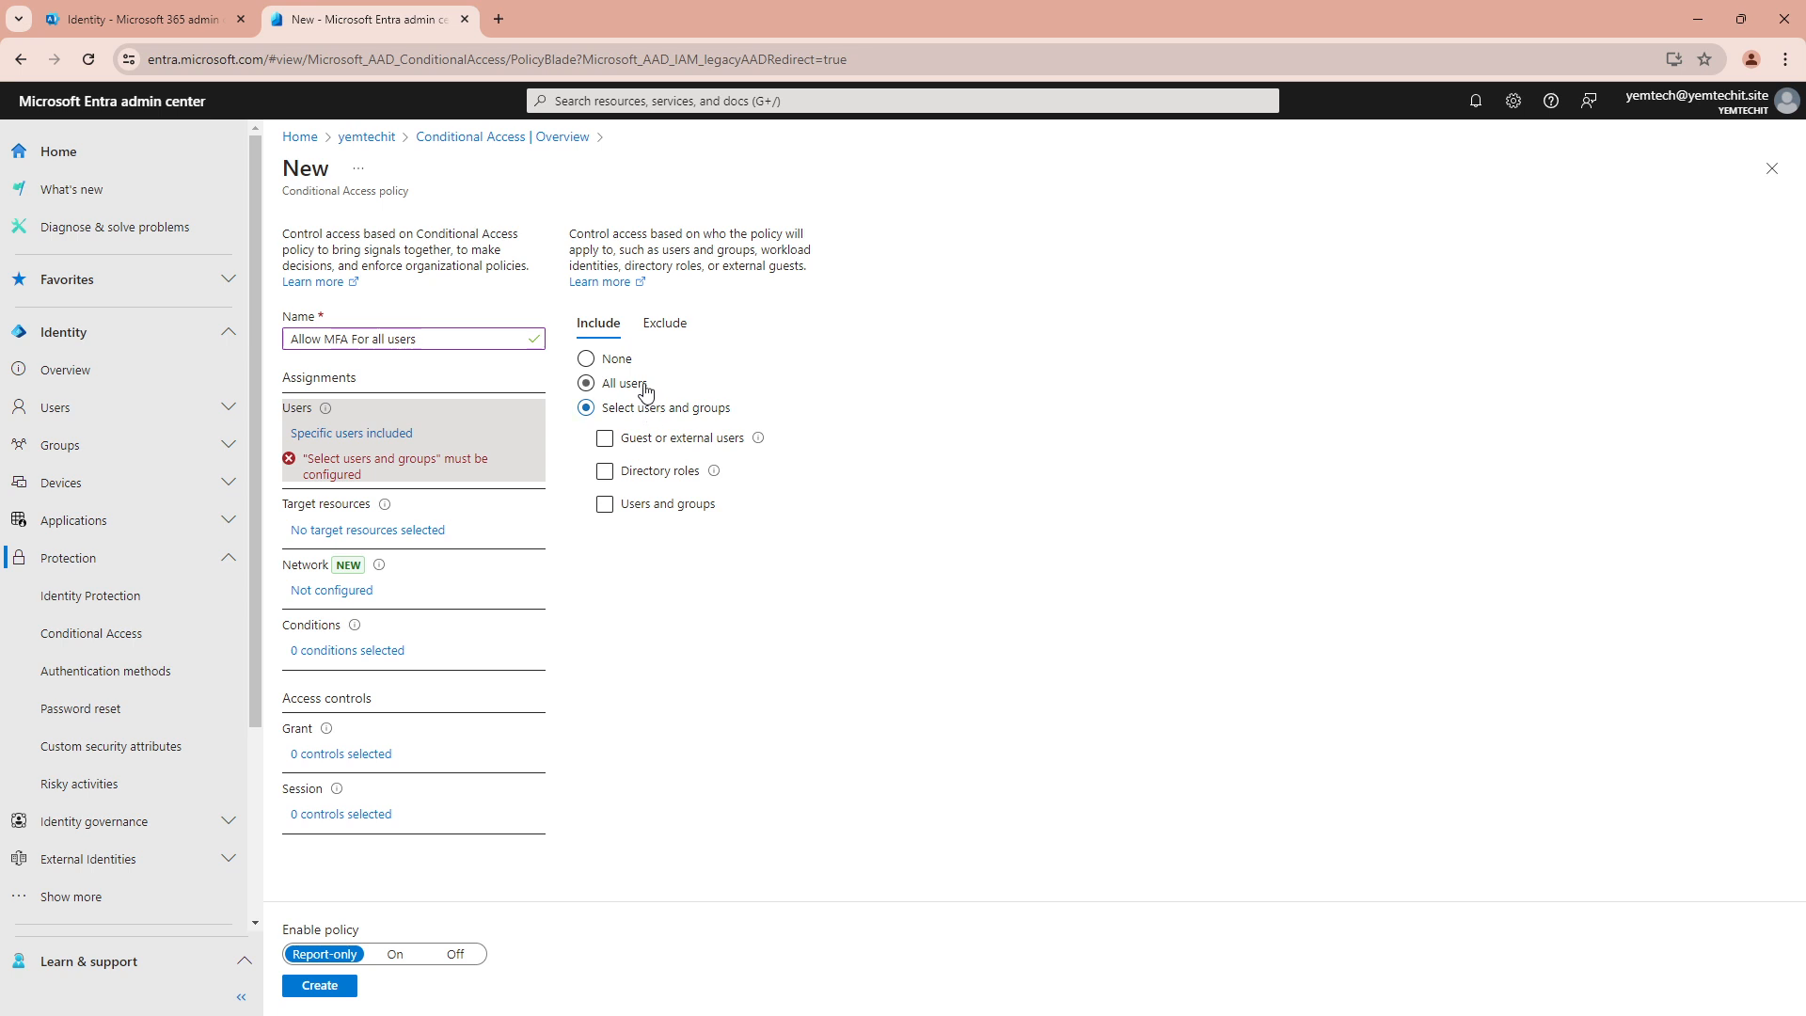
pyautogui.click(639, 386)
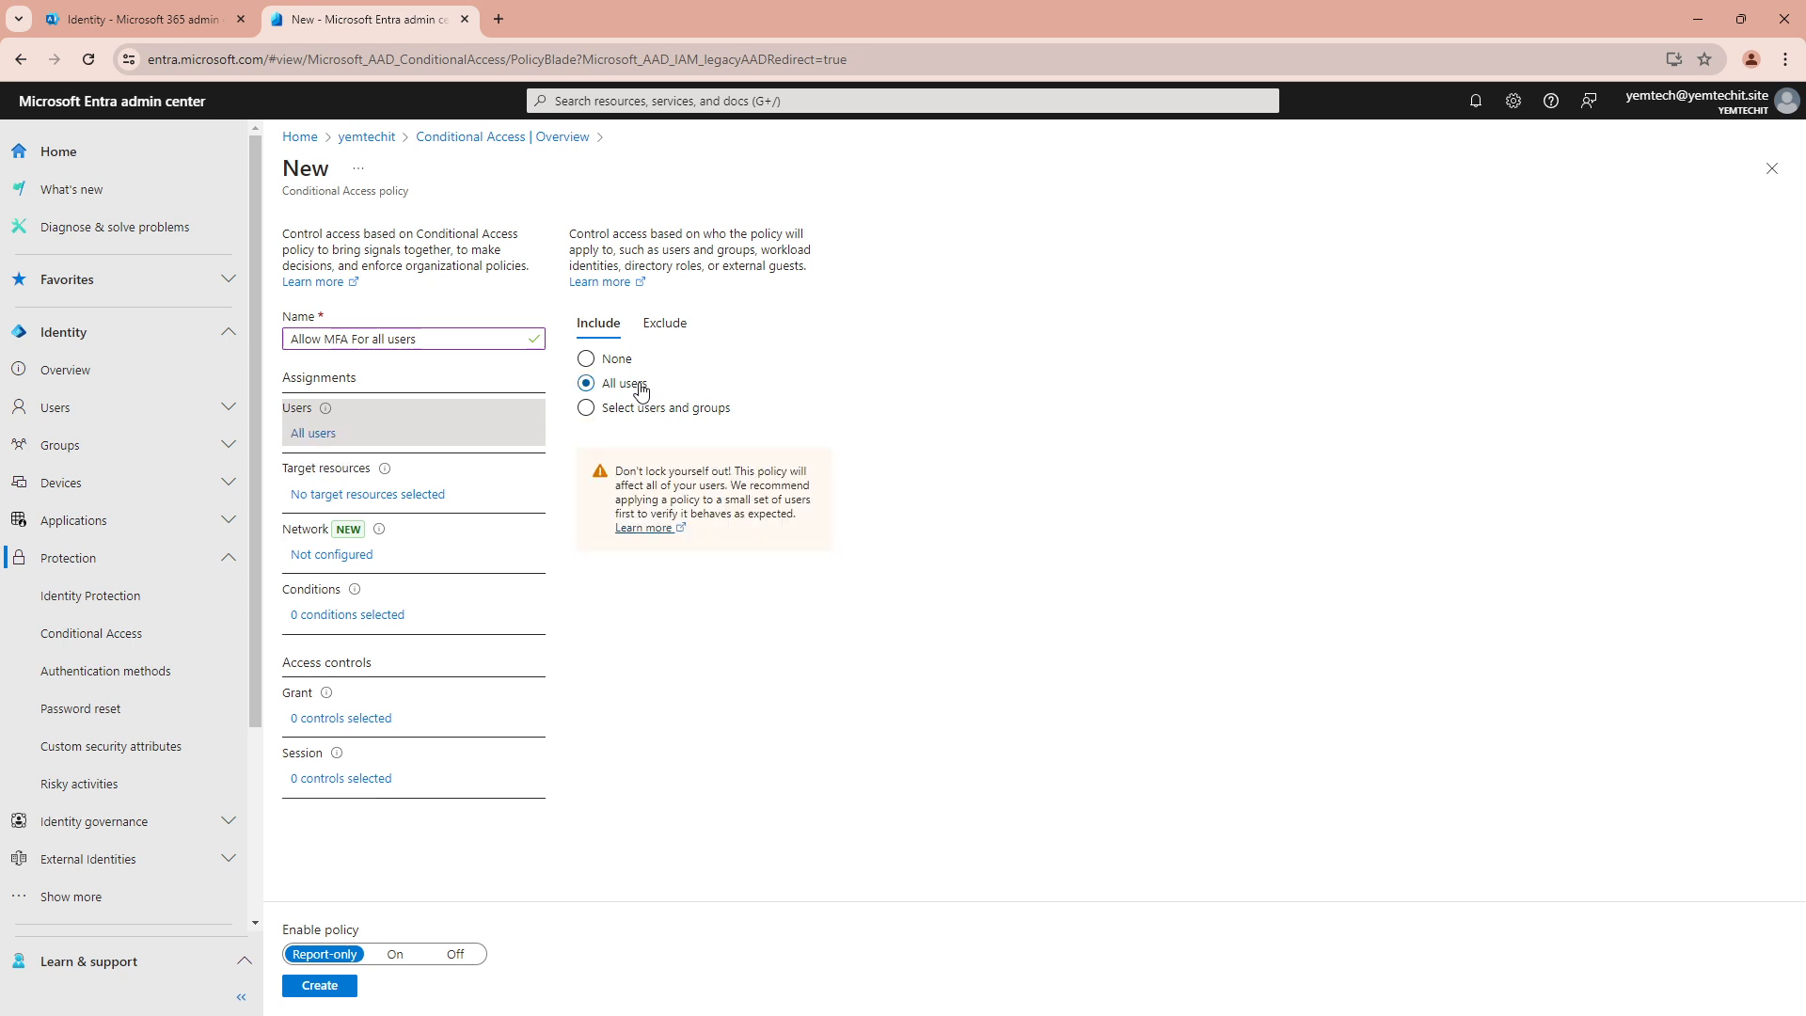
# Exclude the administrator account from the policy by searching for it under Users and groups
pyautogui.click(671, 329)
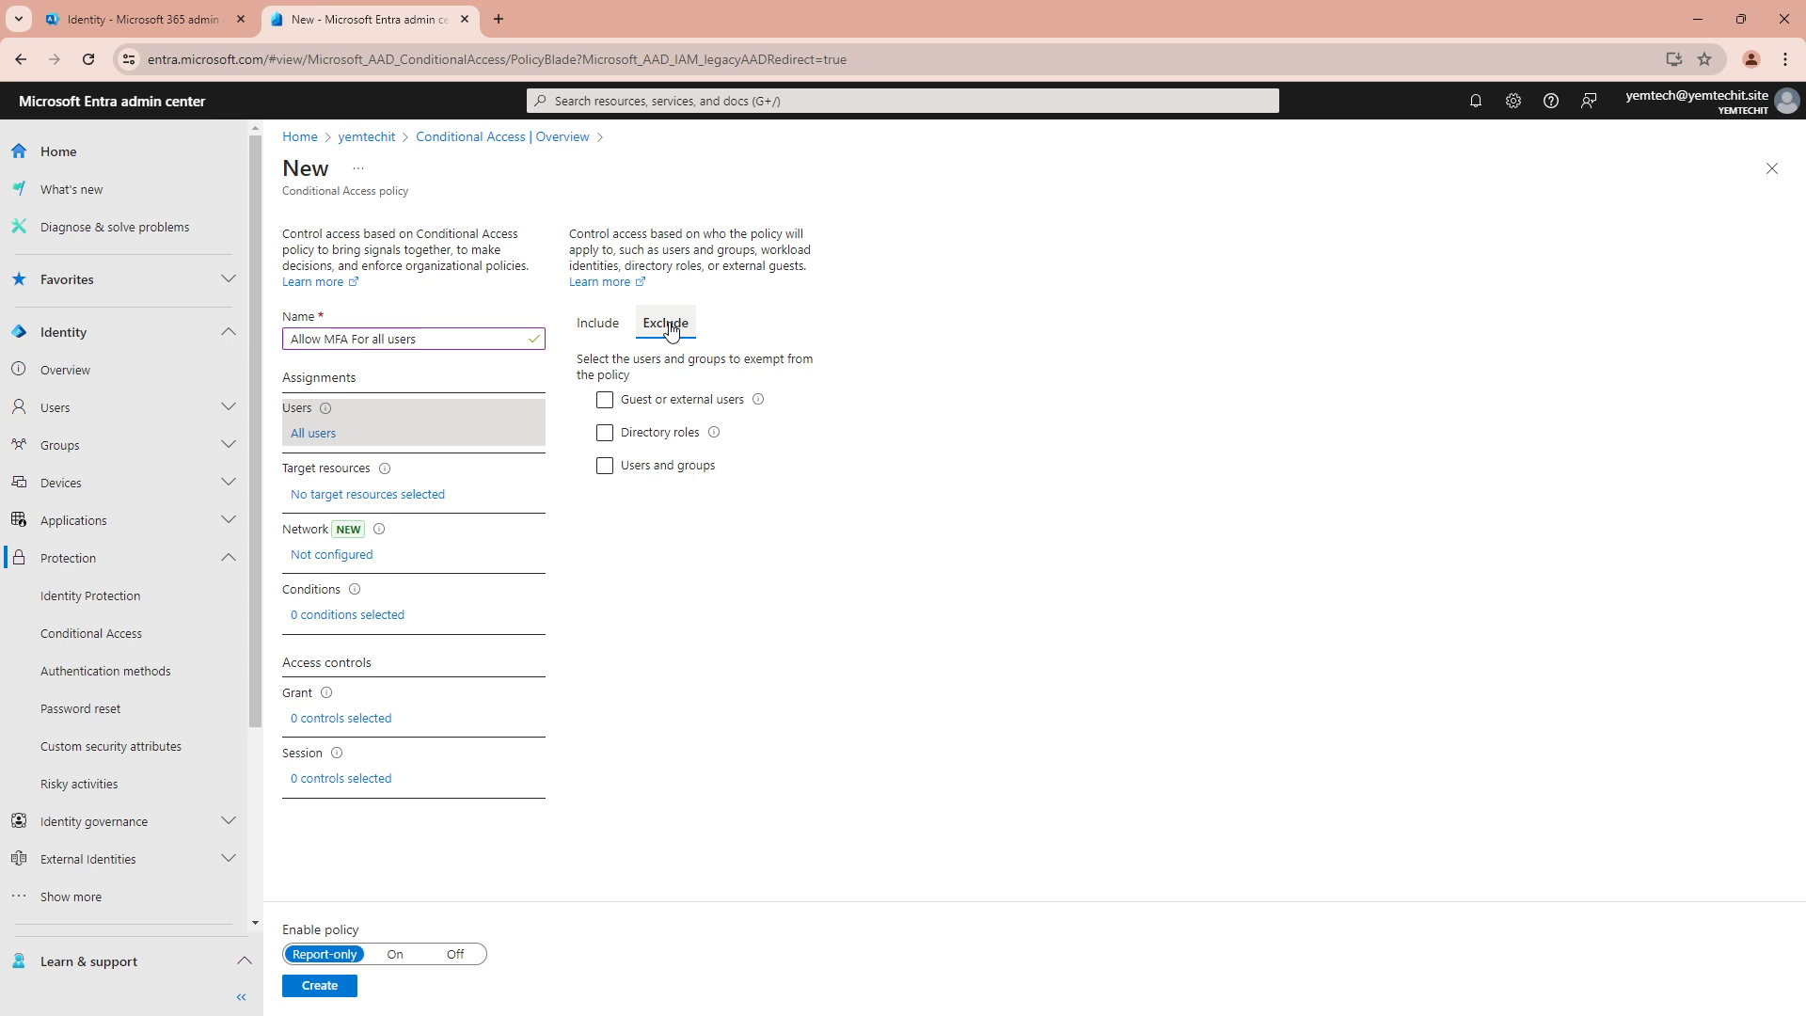
pyautogui.click(657, 467)
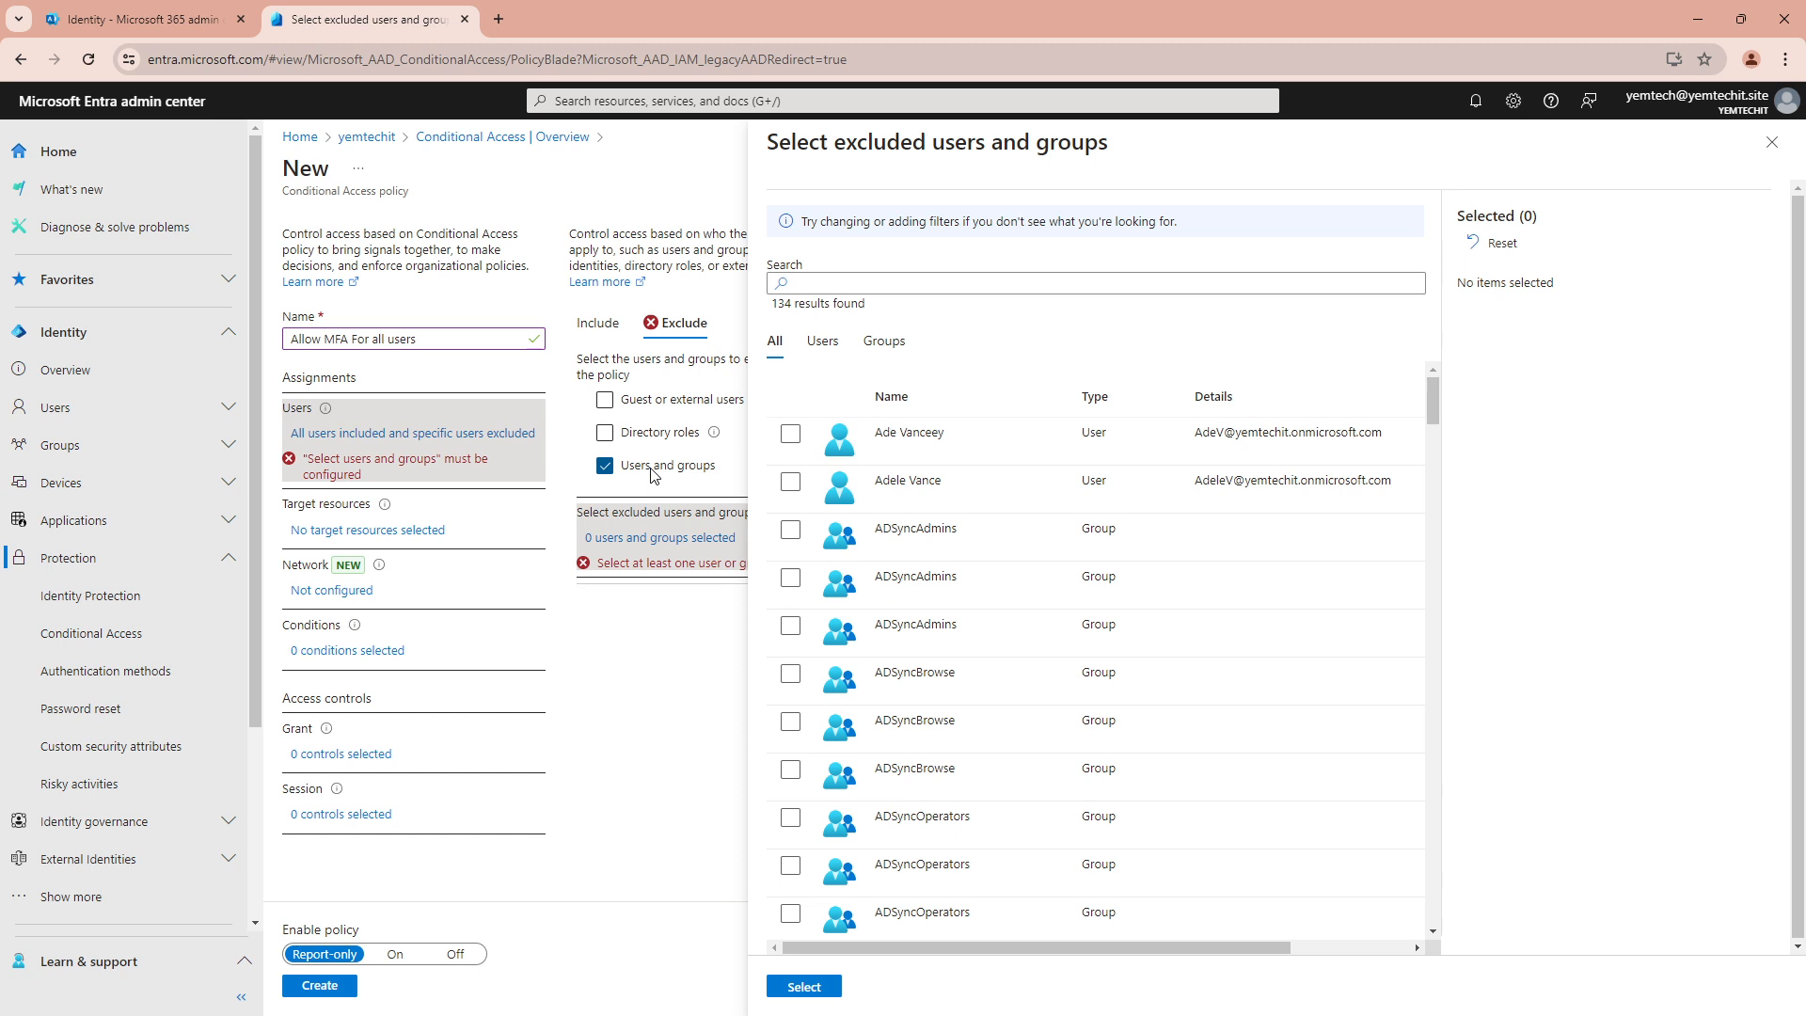
pyautogui.click(805, 288)
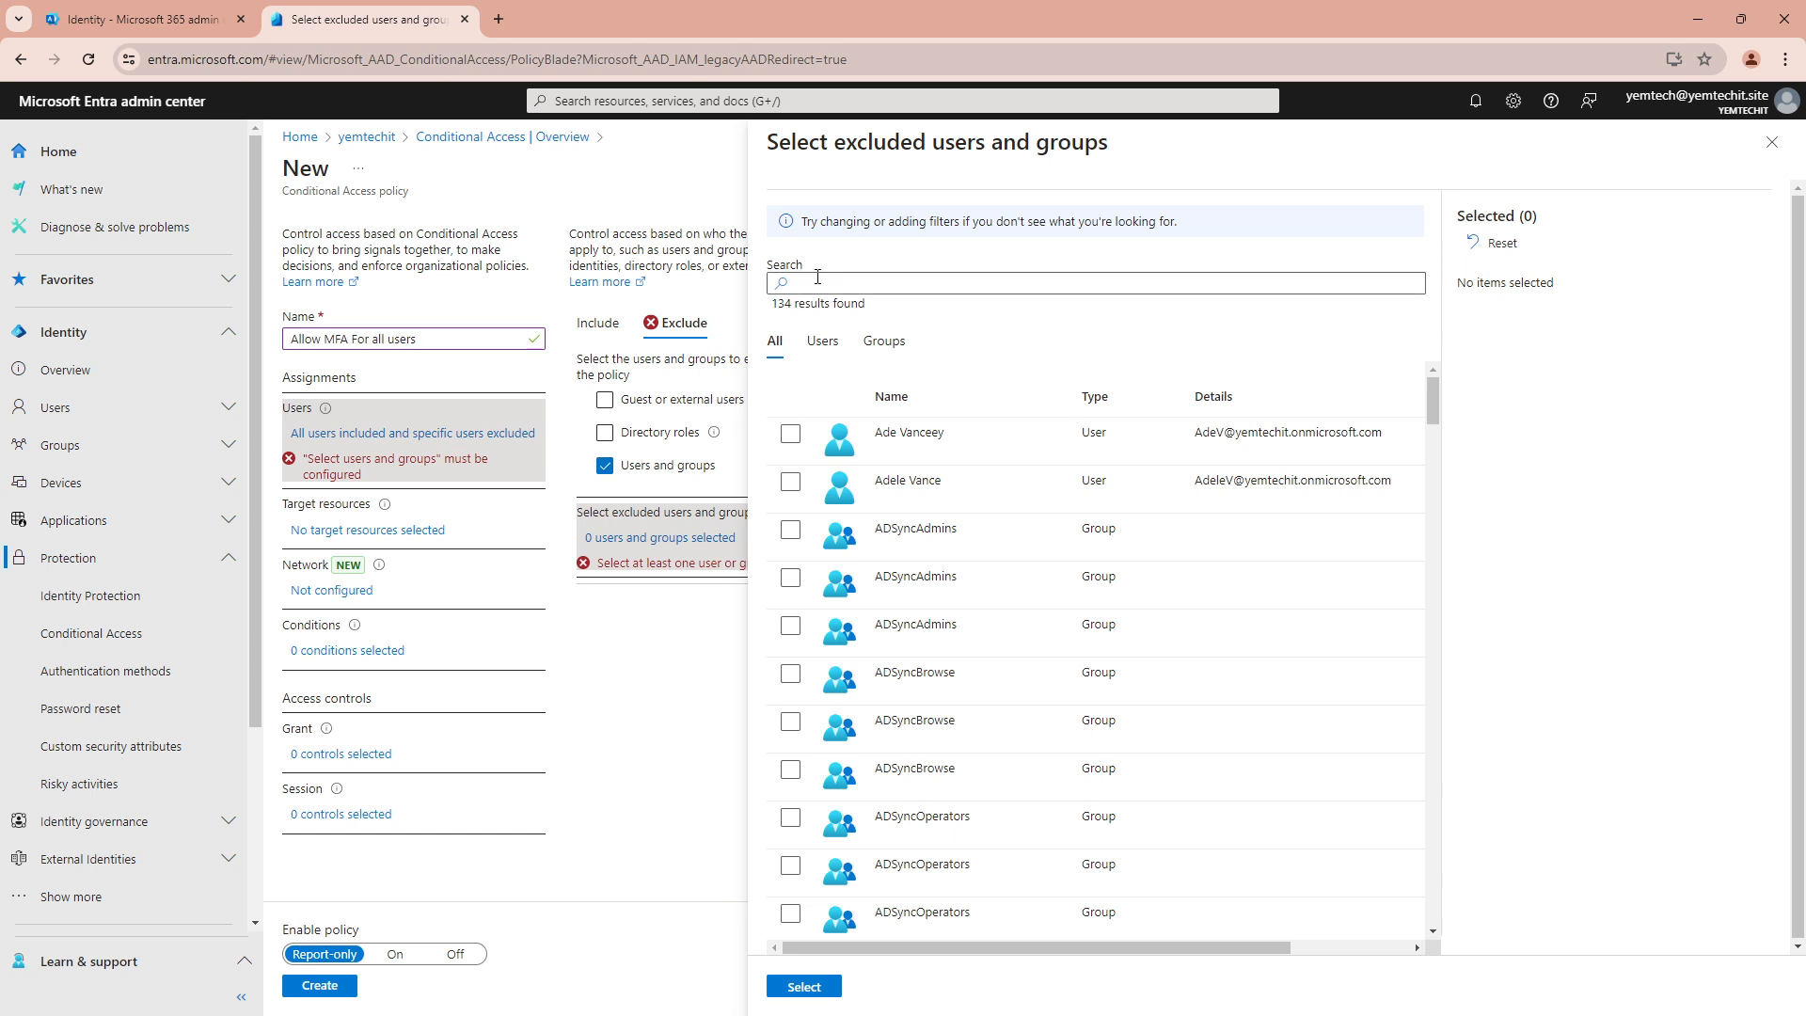
pyautogui.click(817, 276)
pyautogui.write('o')
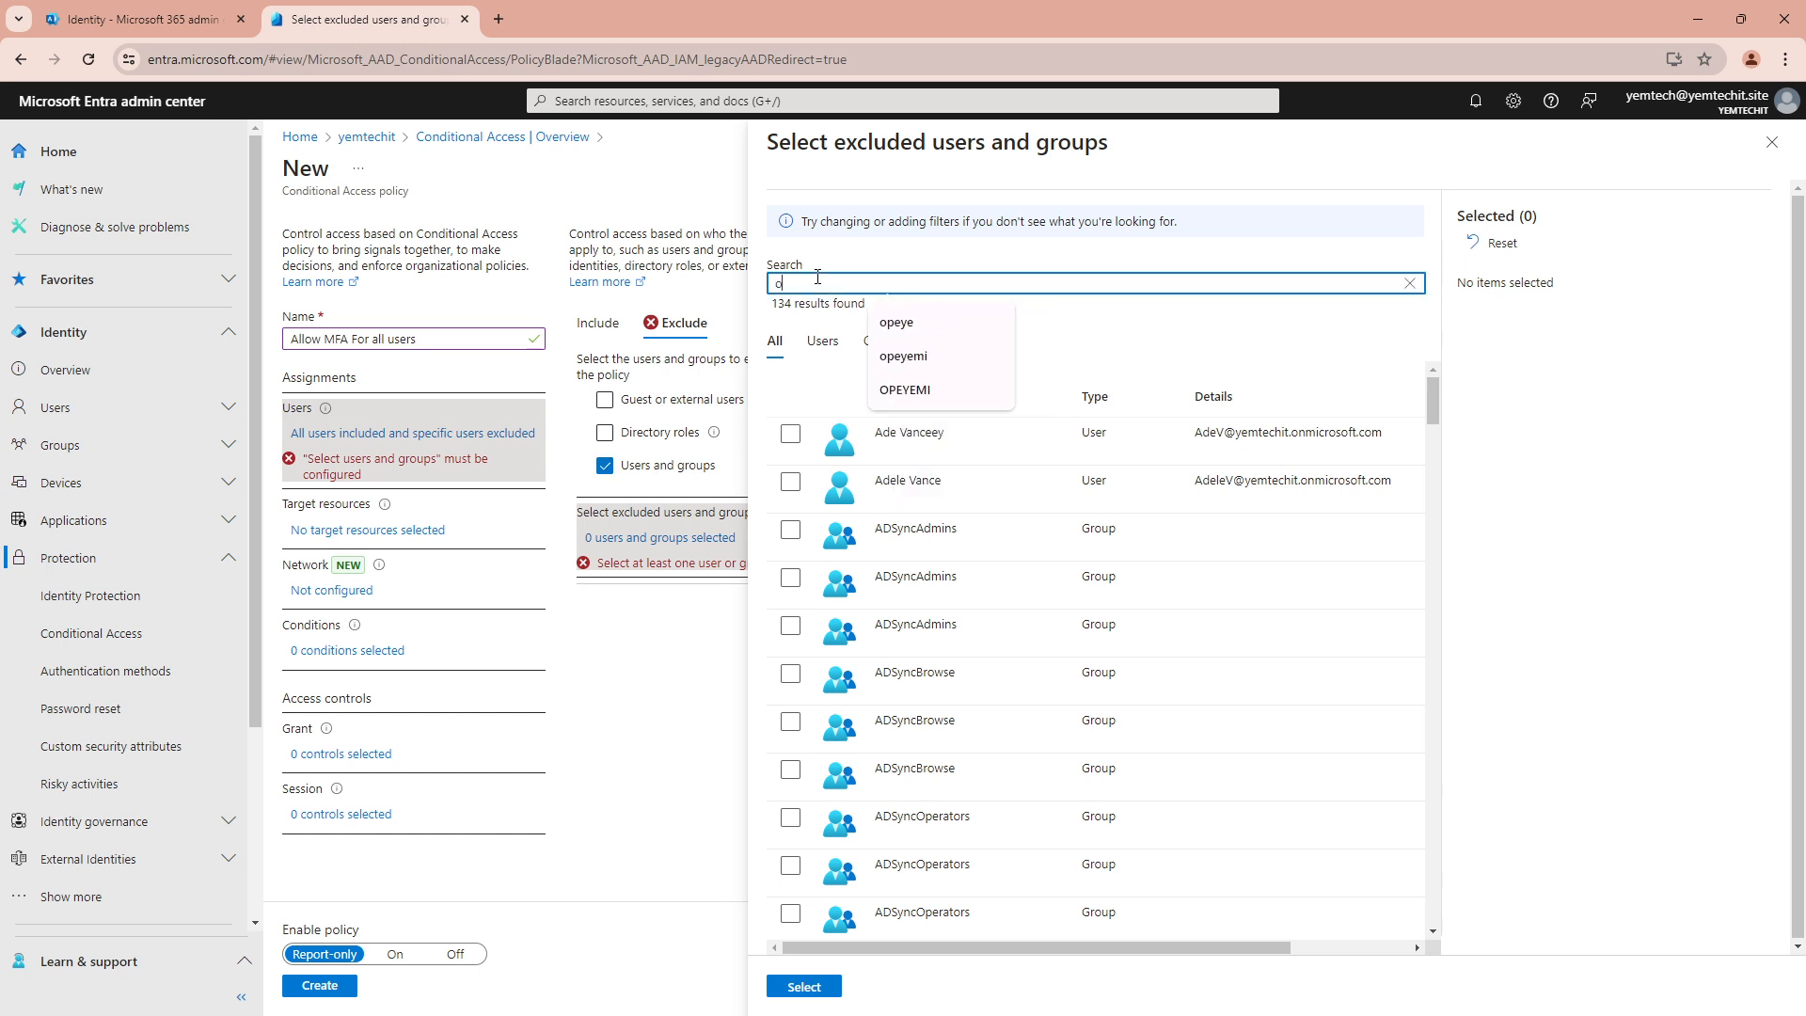
pyautogui.write('peyemi')
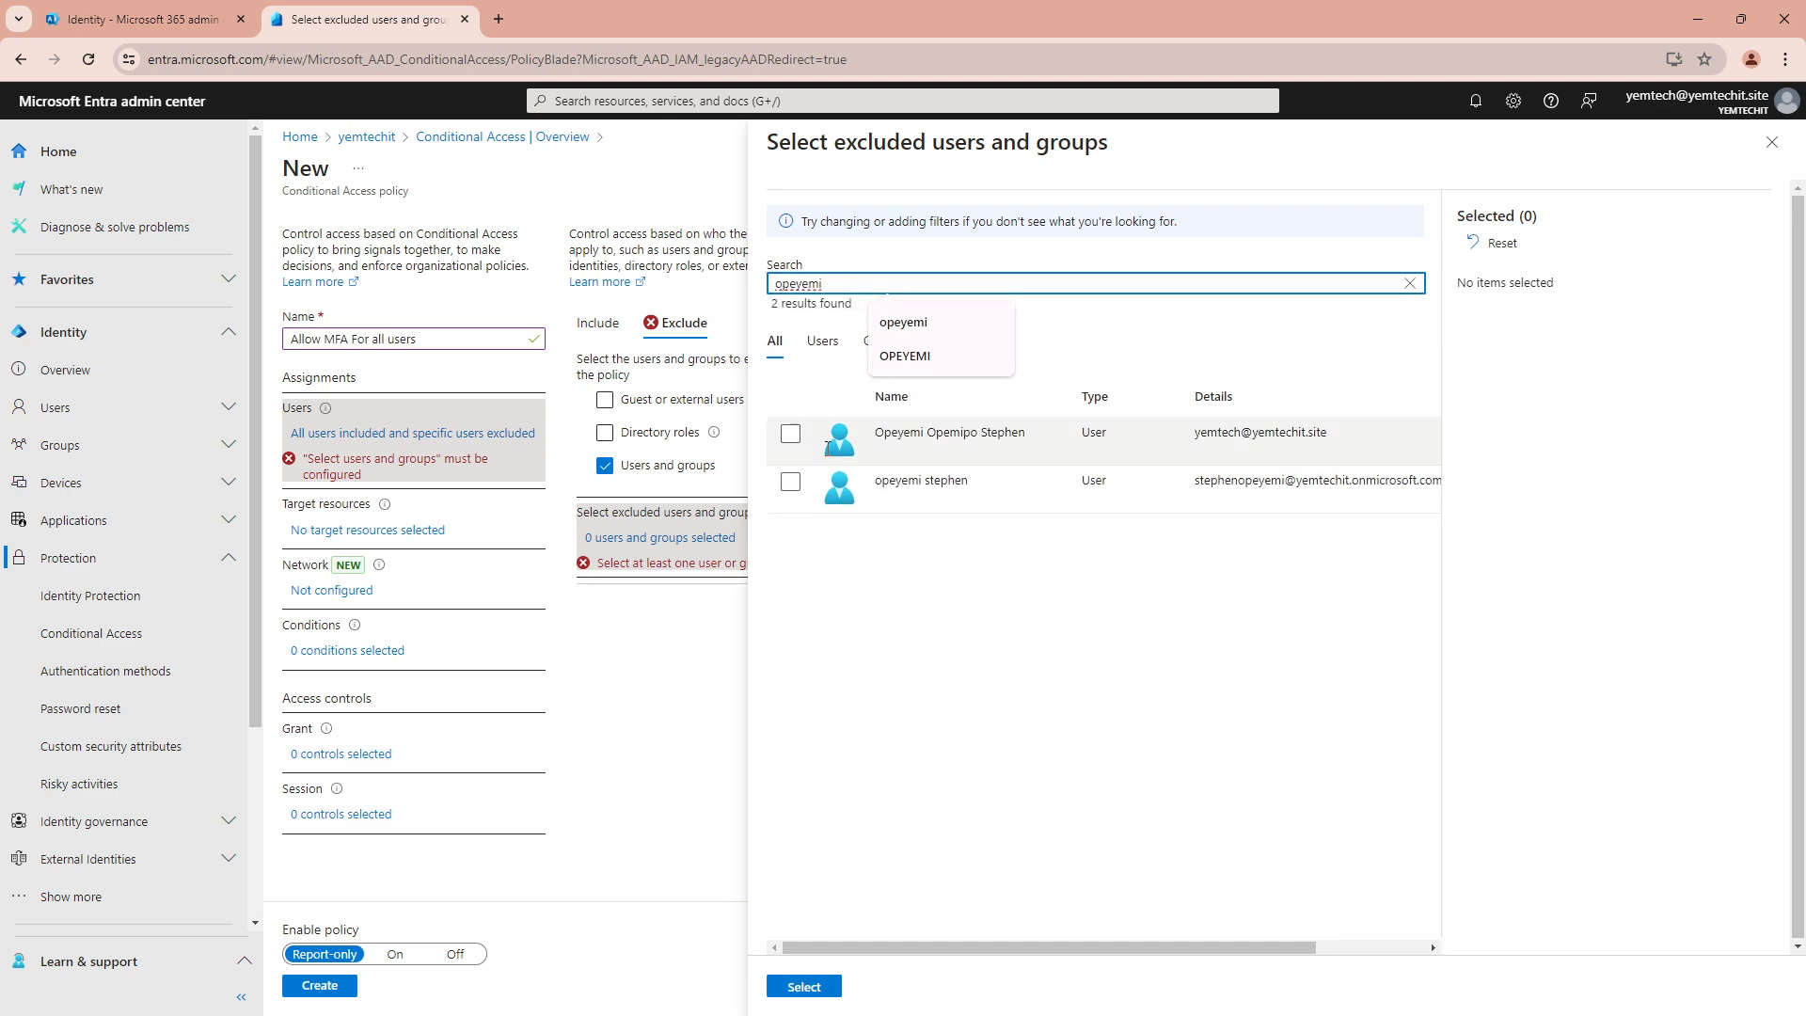
pyautogui.click(790, 434)
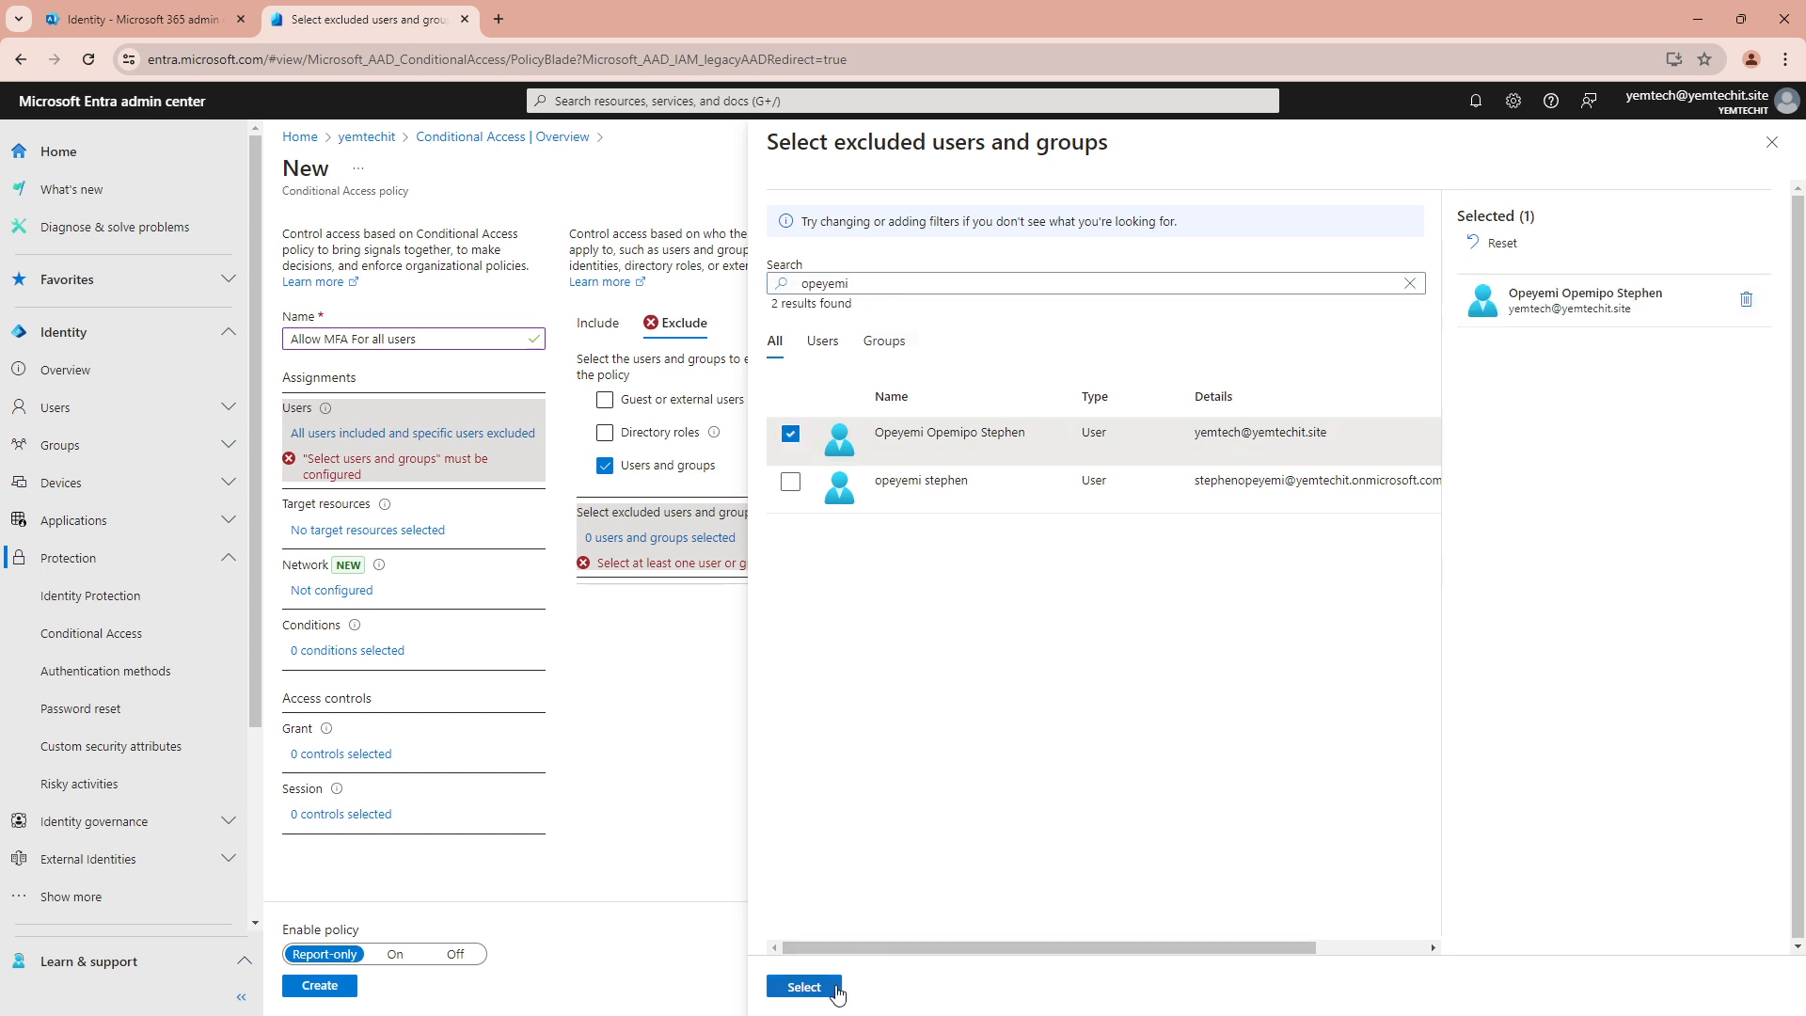
pyautogui.click(804, 987)
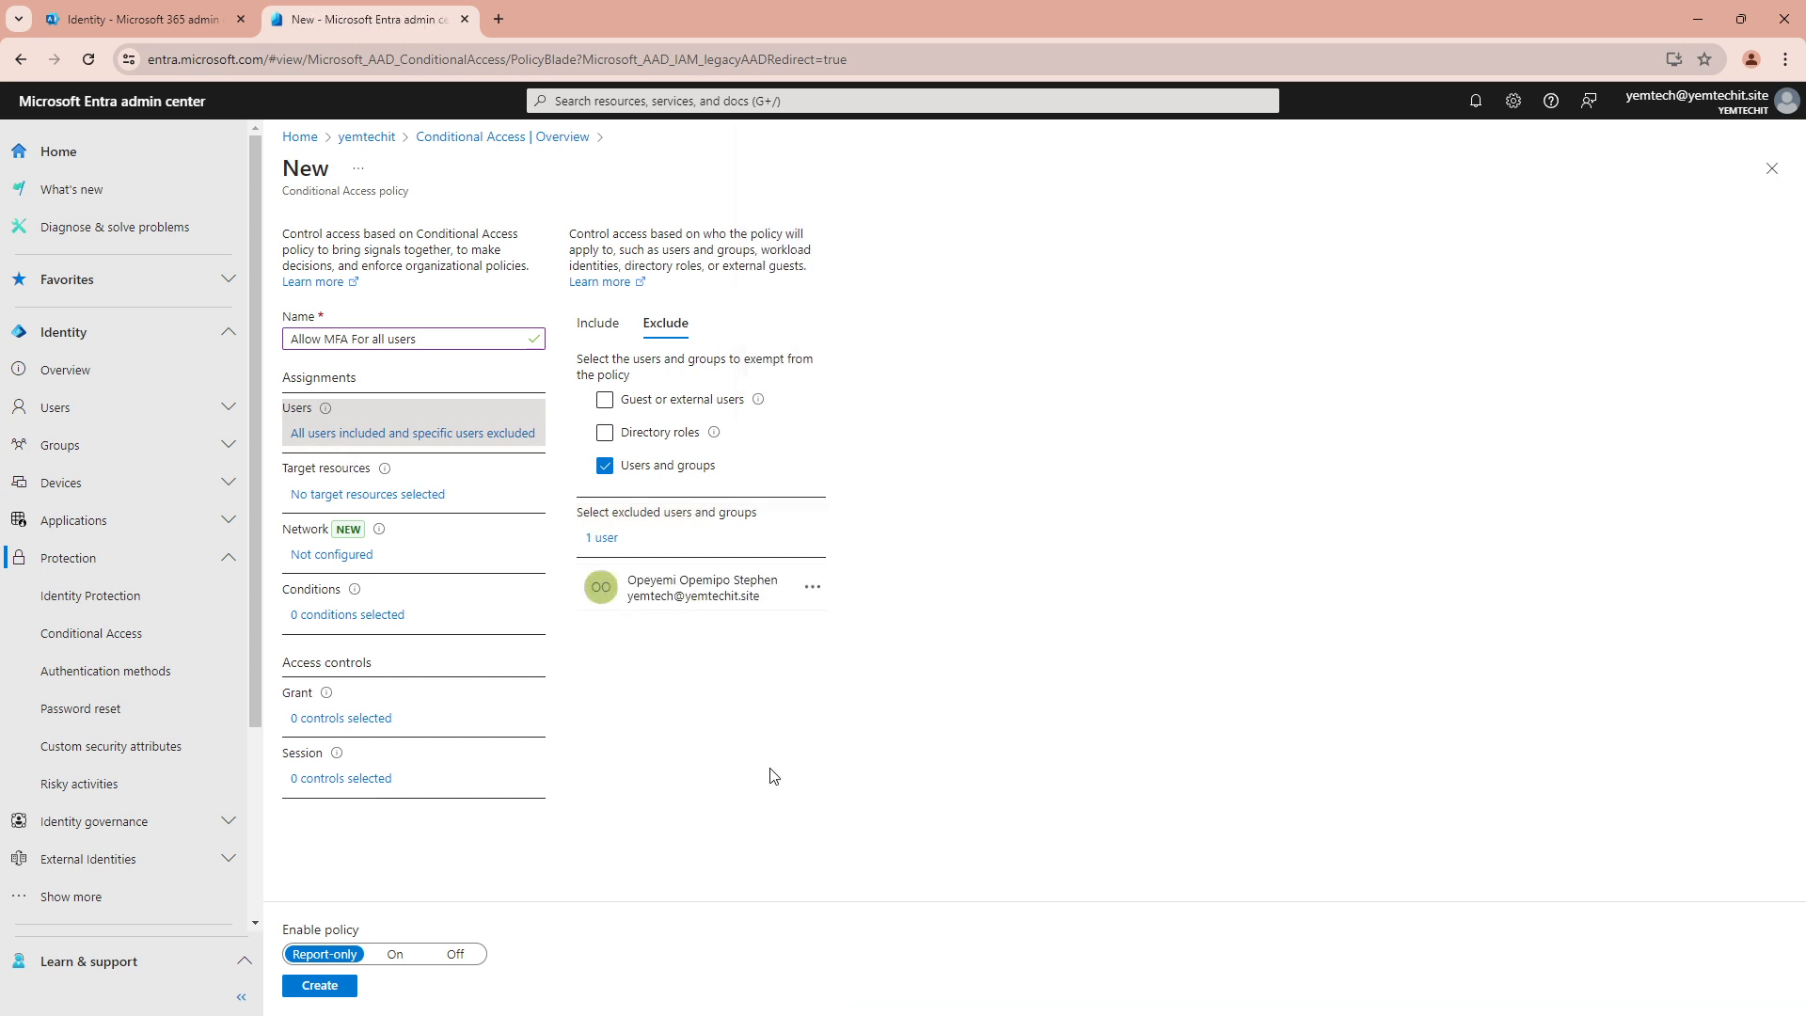
# Review the user include/exclude settings and set the target resources to All cloud apps
pyautogui.click(599, 337)
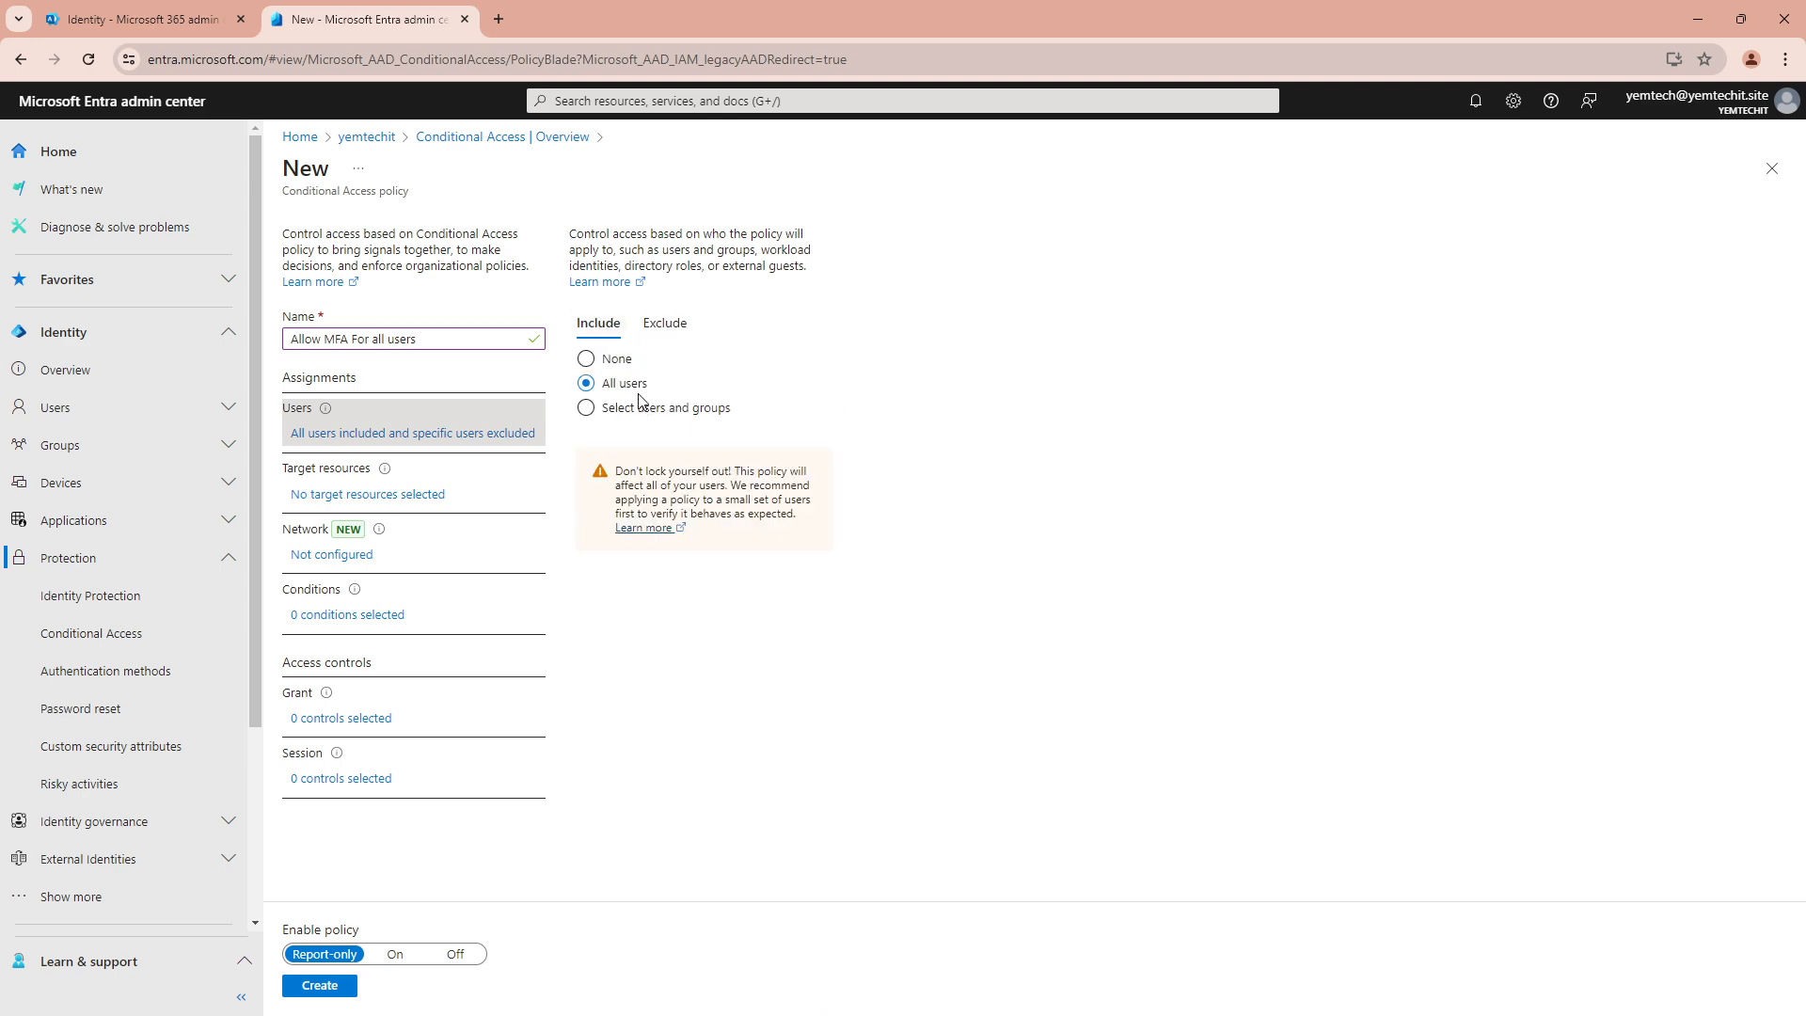
pyautogui.click(662, 337)
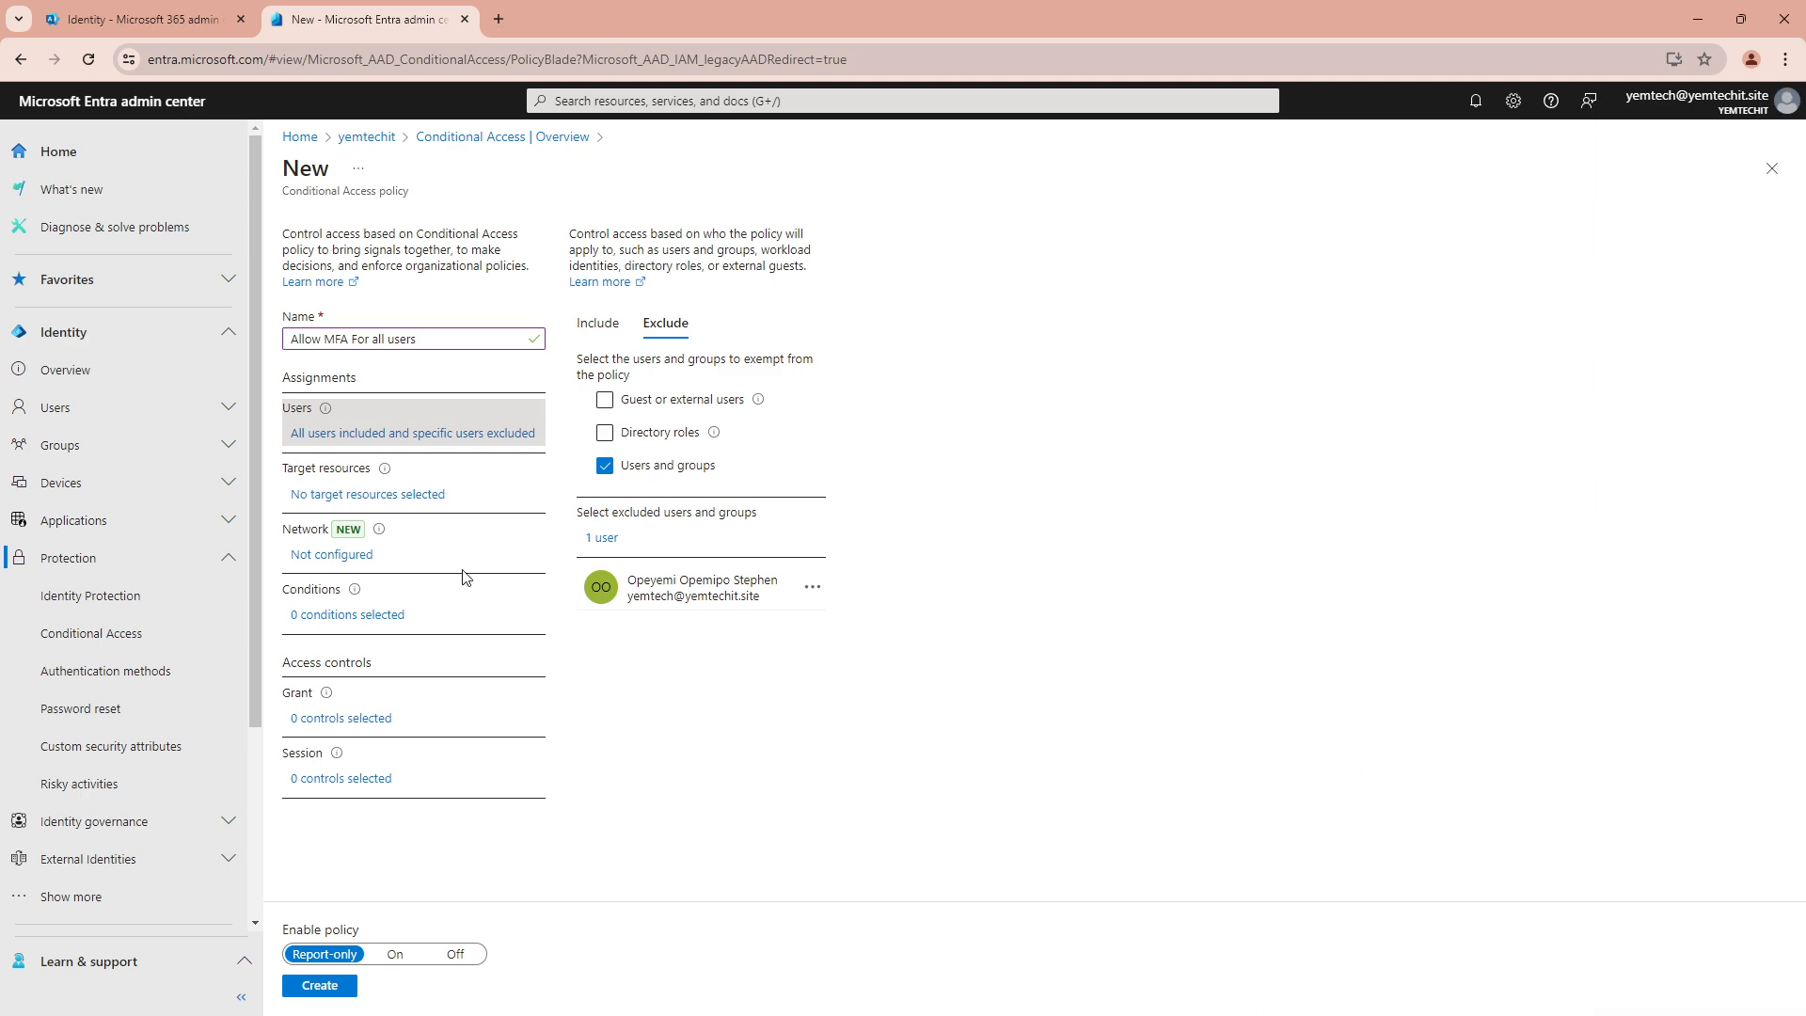
pyautogui.click(354, 495)
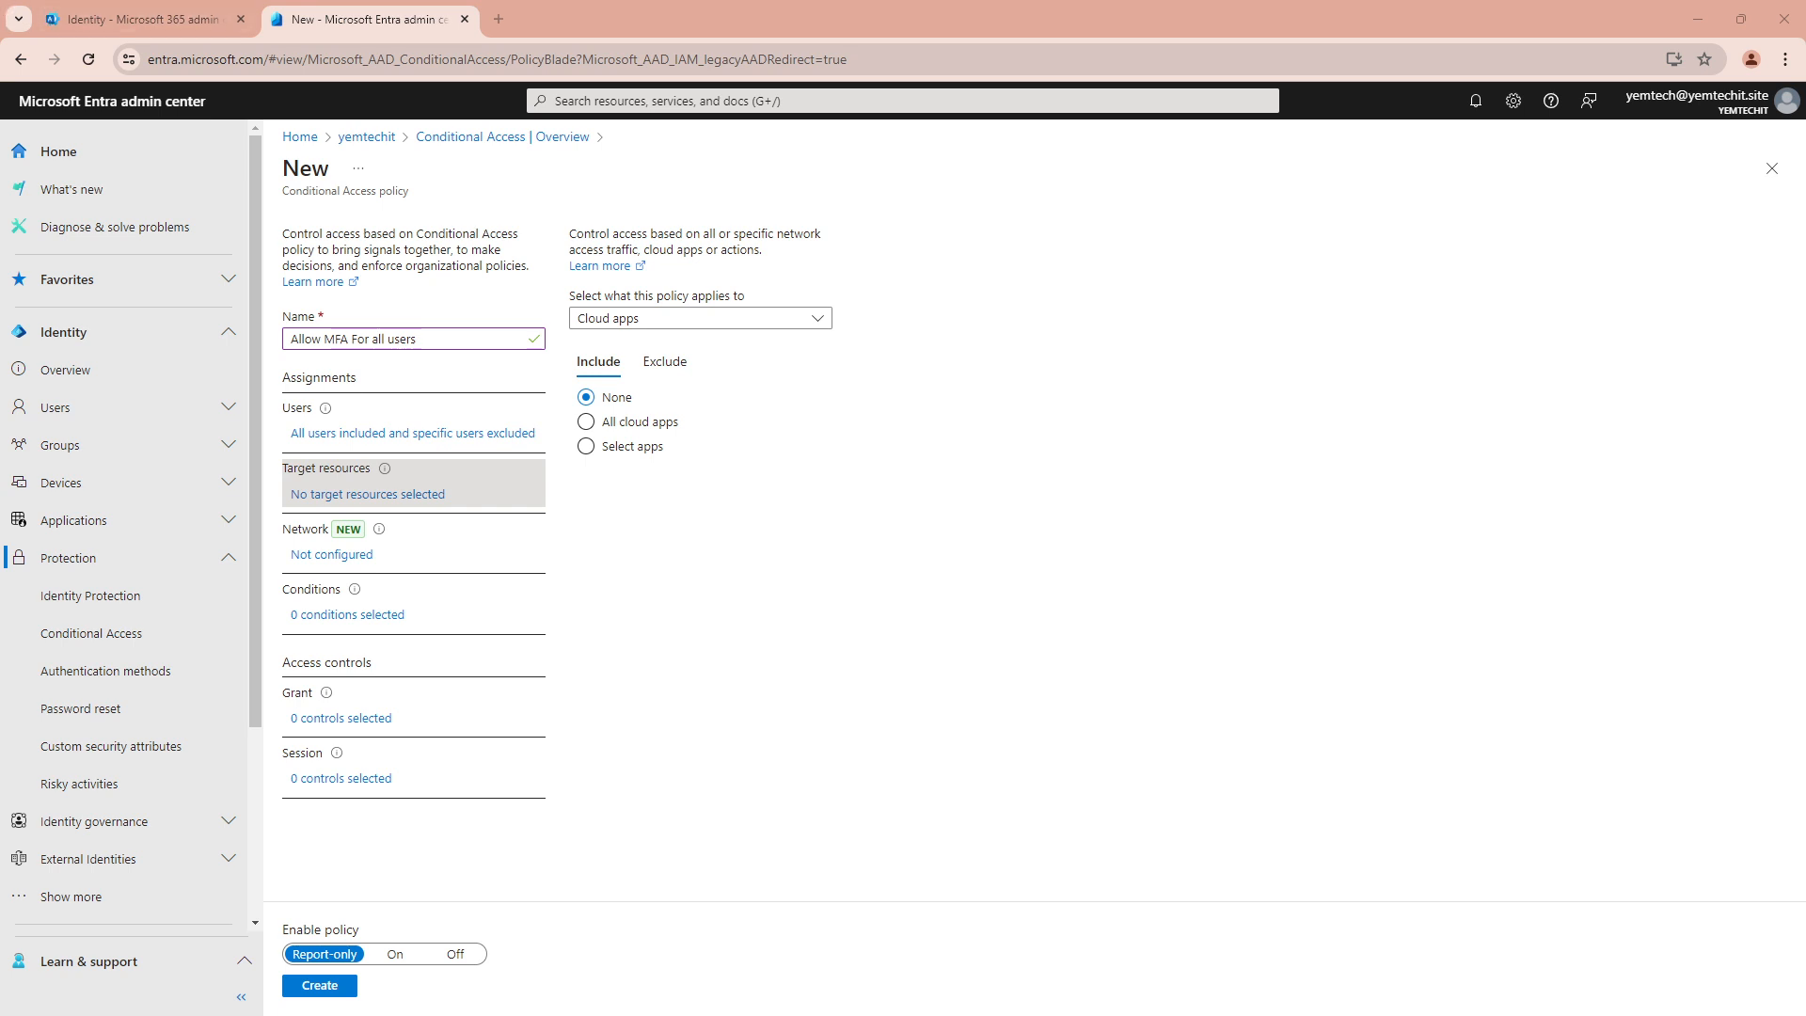
pyautogui.click(653, 428)
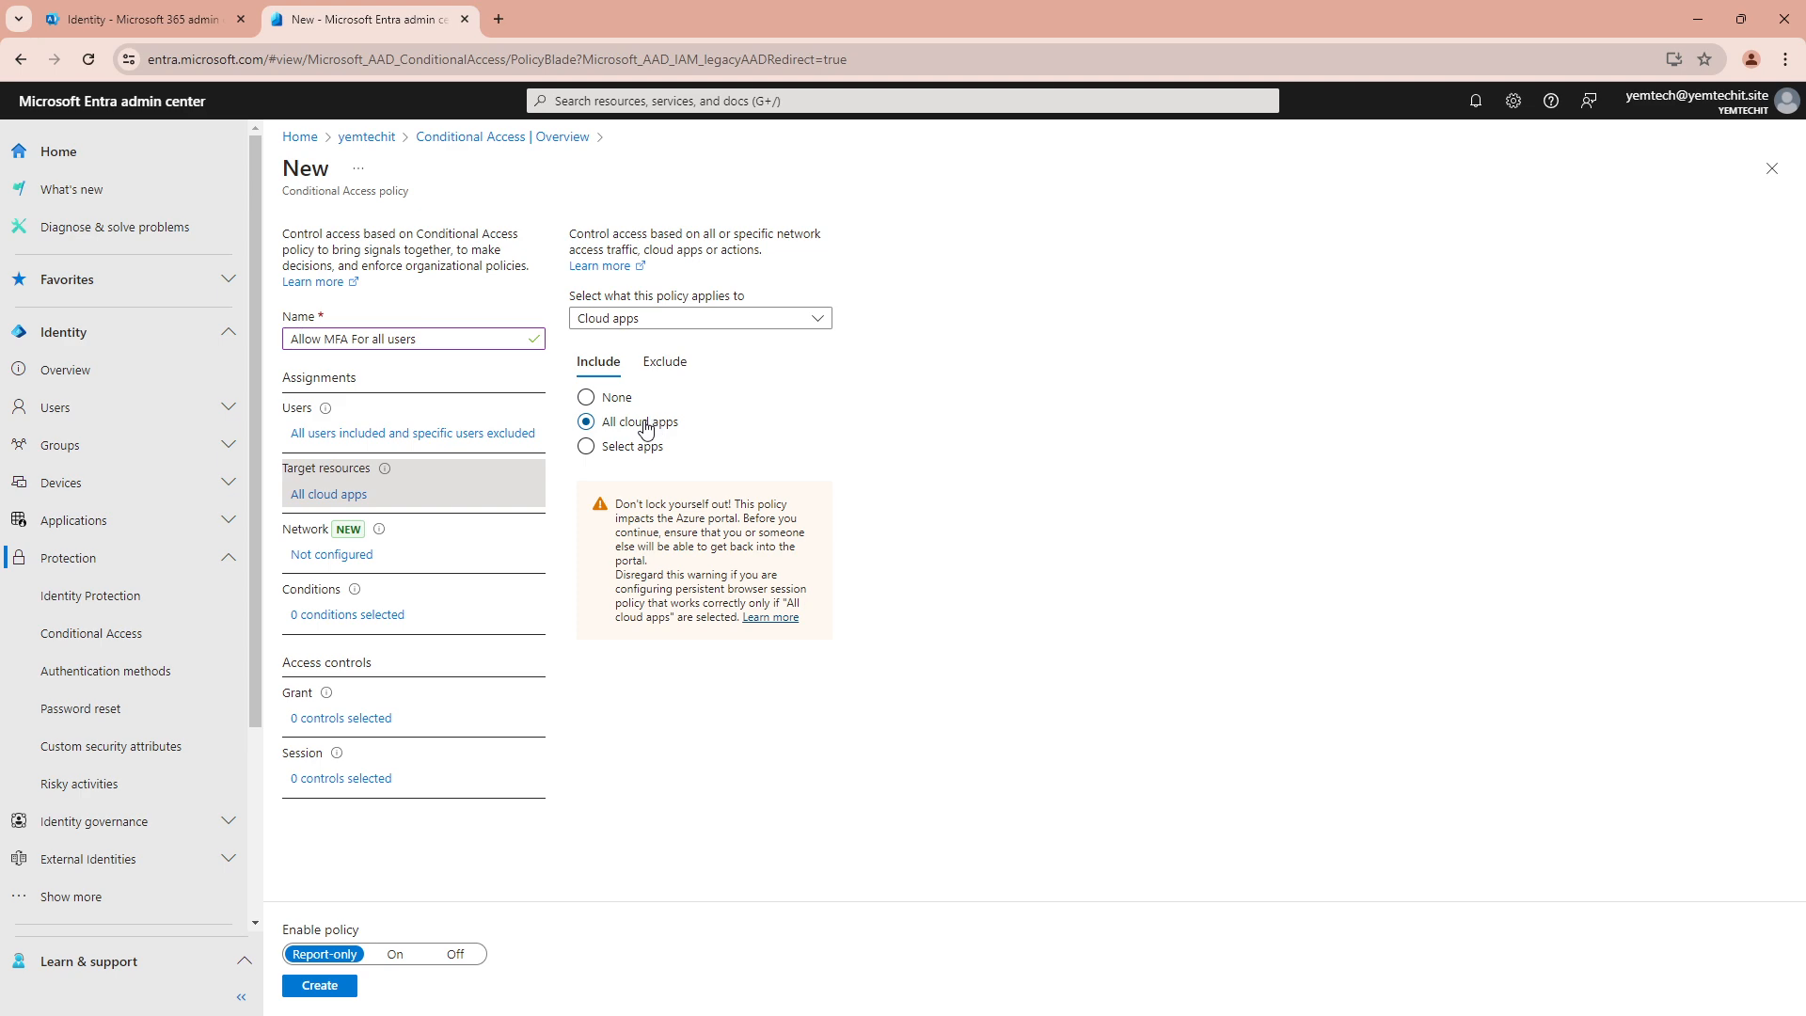
pyautogui.click(662, 365)
pyautogui.click(606, 372)
pyautogui.click(323, 721)
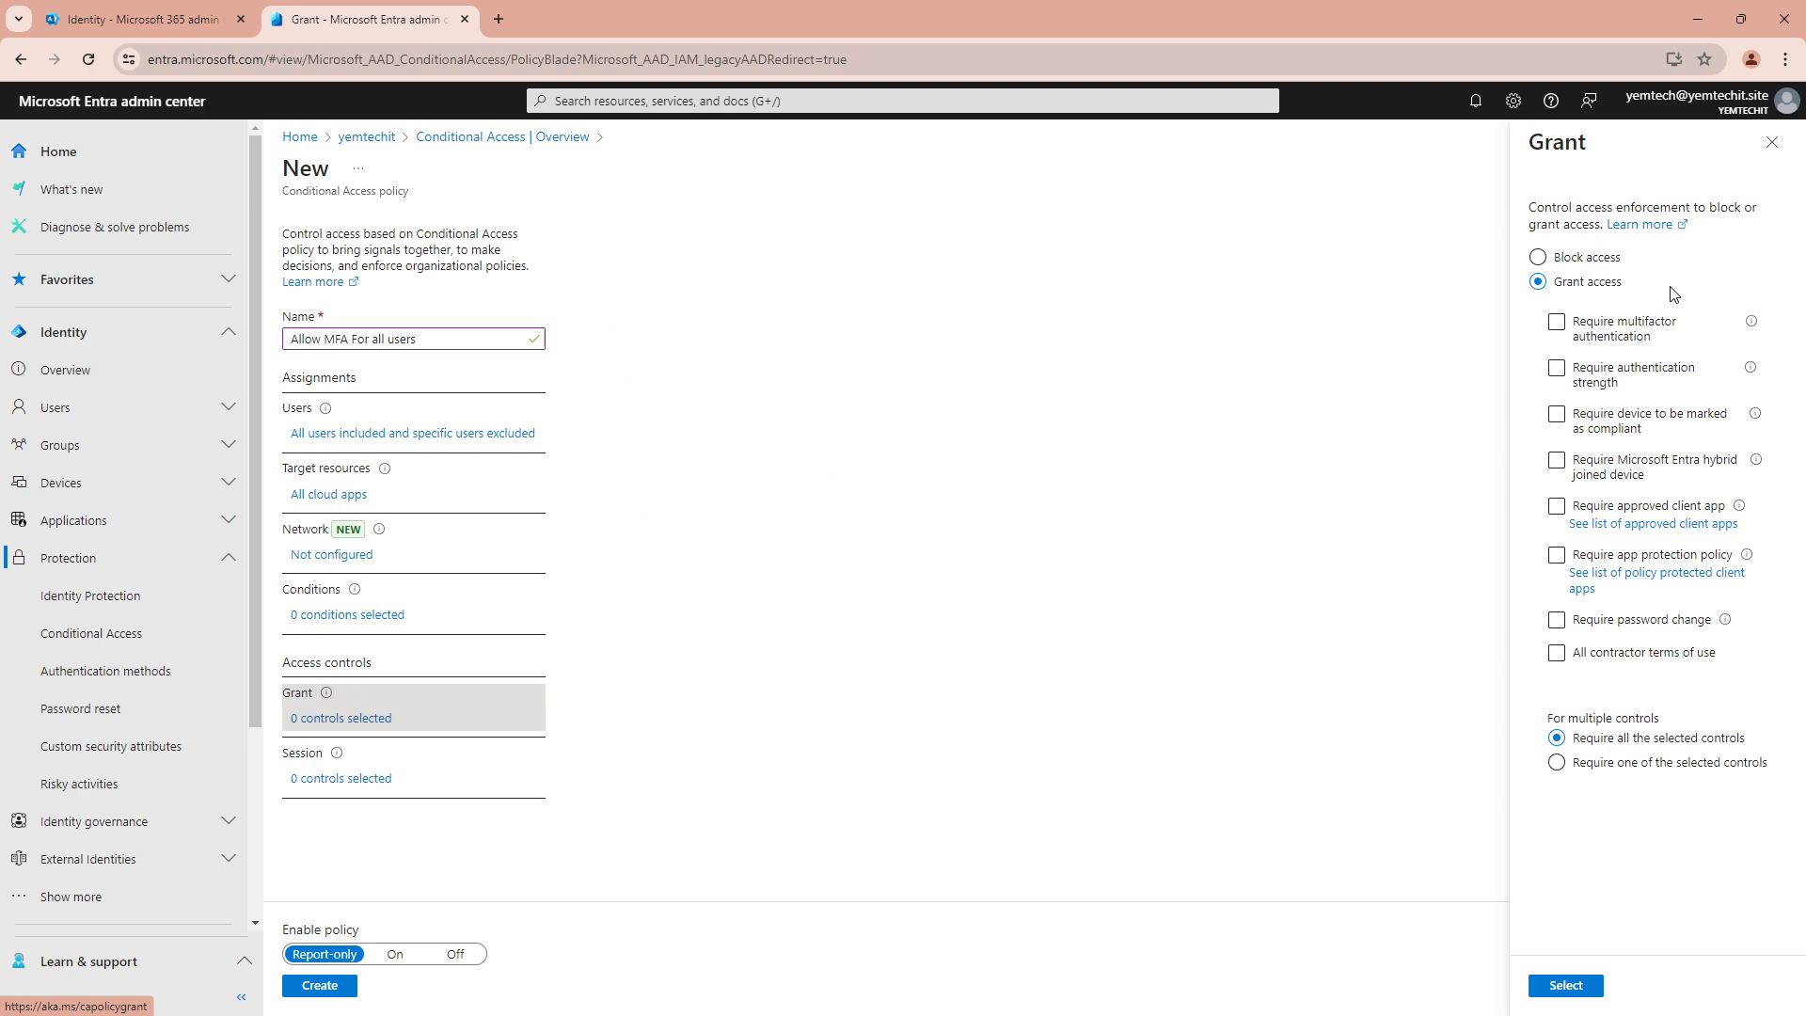
# Grant access only with Require multifactor authentication and switch Enable policy from Report-only to On
pyautogui.click(1591, 331)
pyautogui.click(1557, 325)
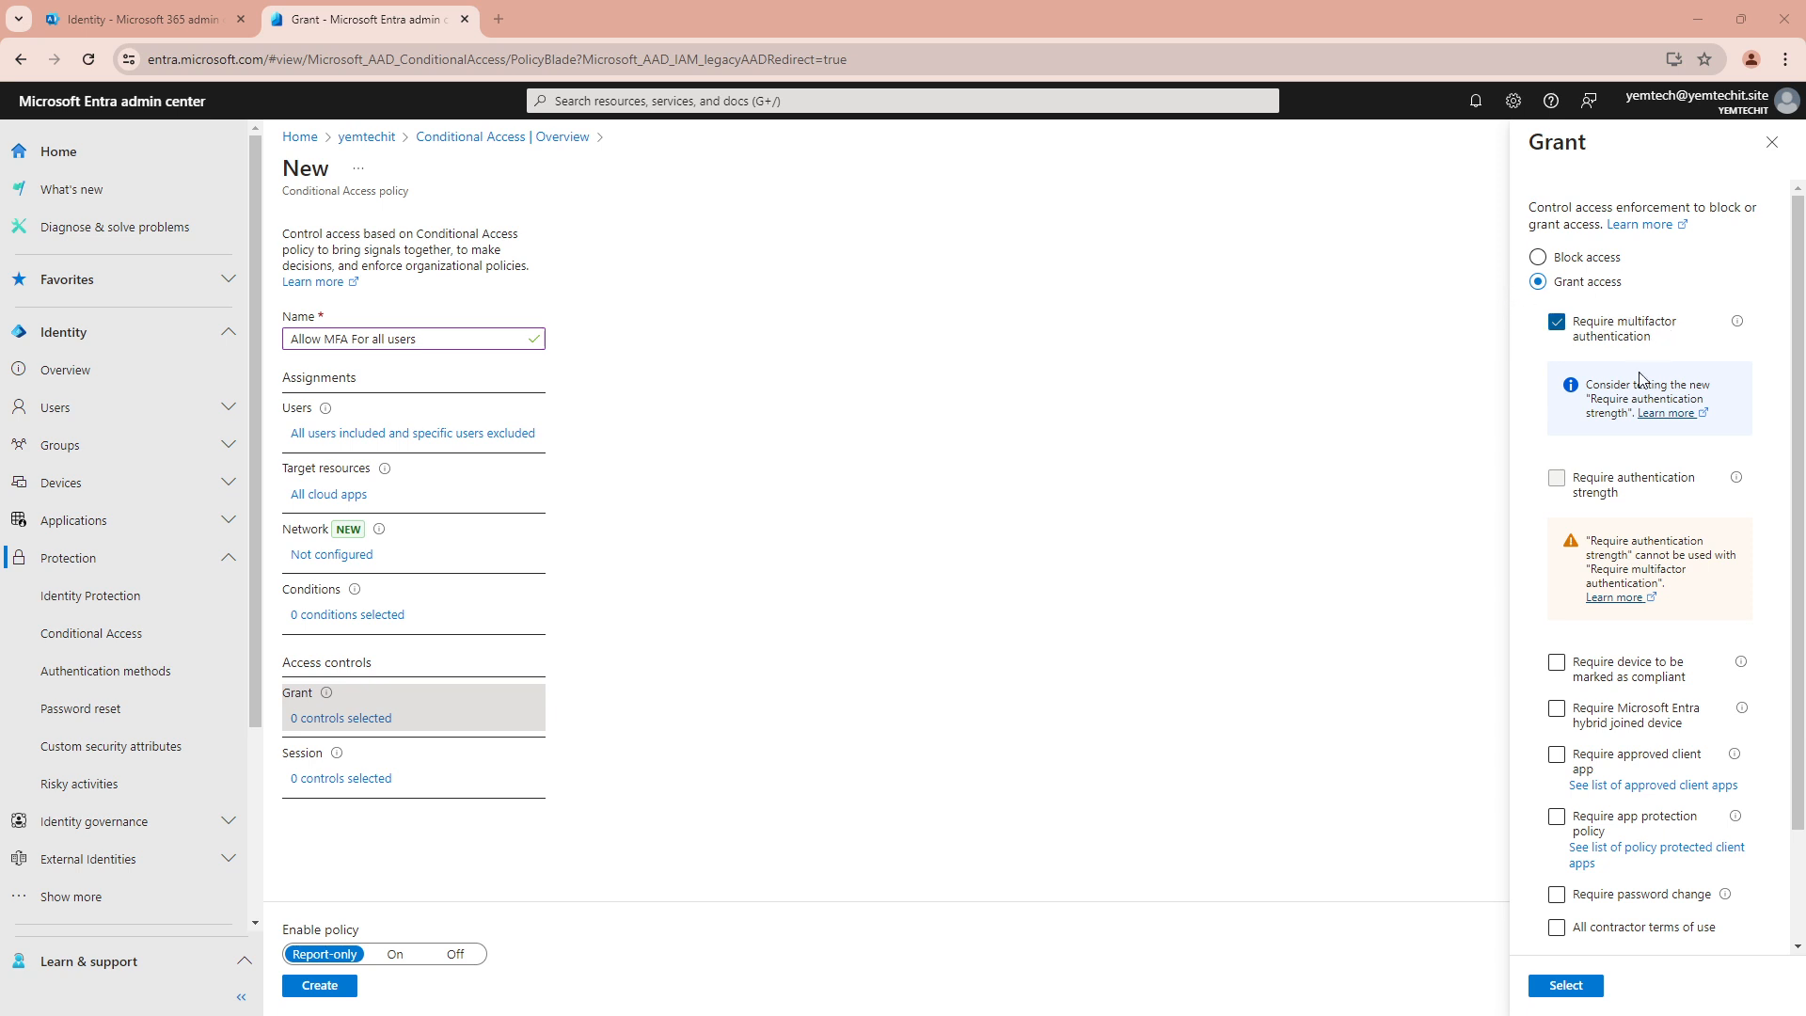
pyautogui.click(1566, 985)
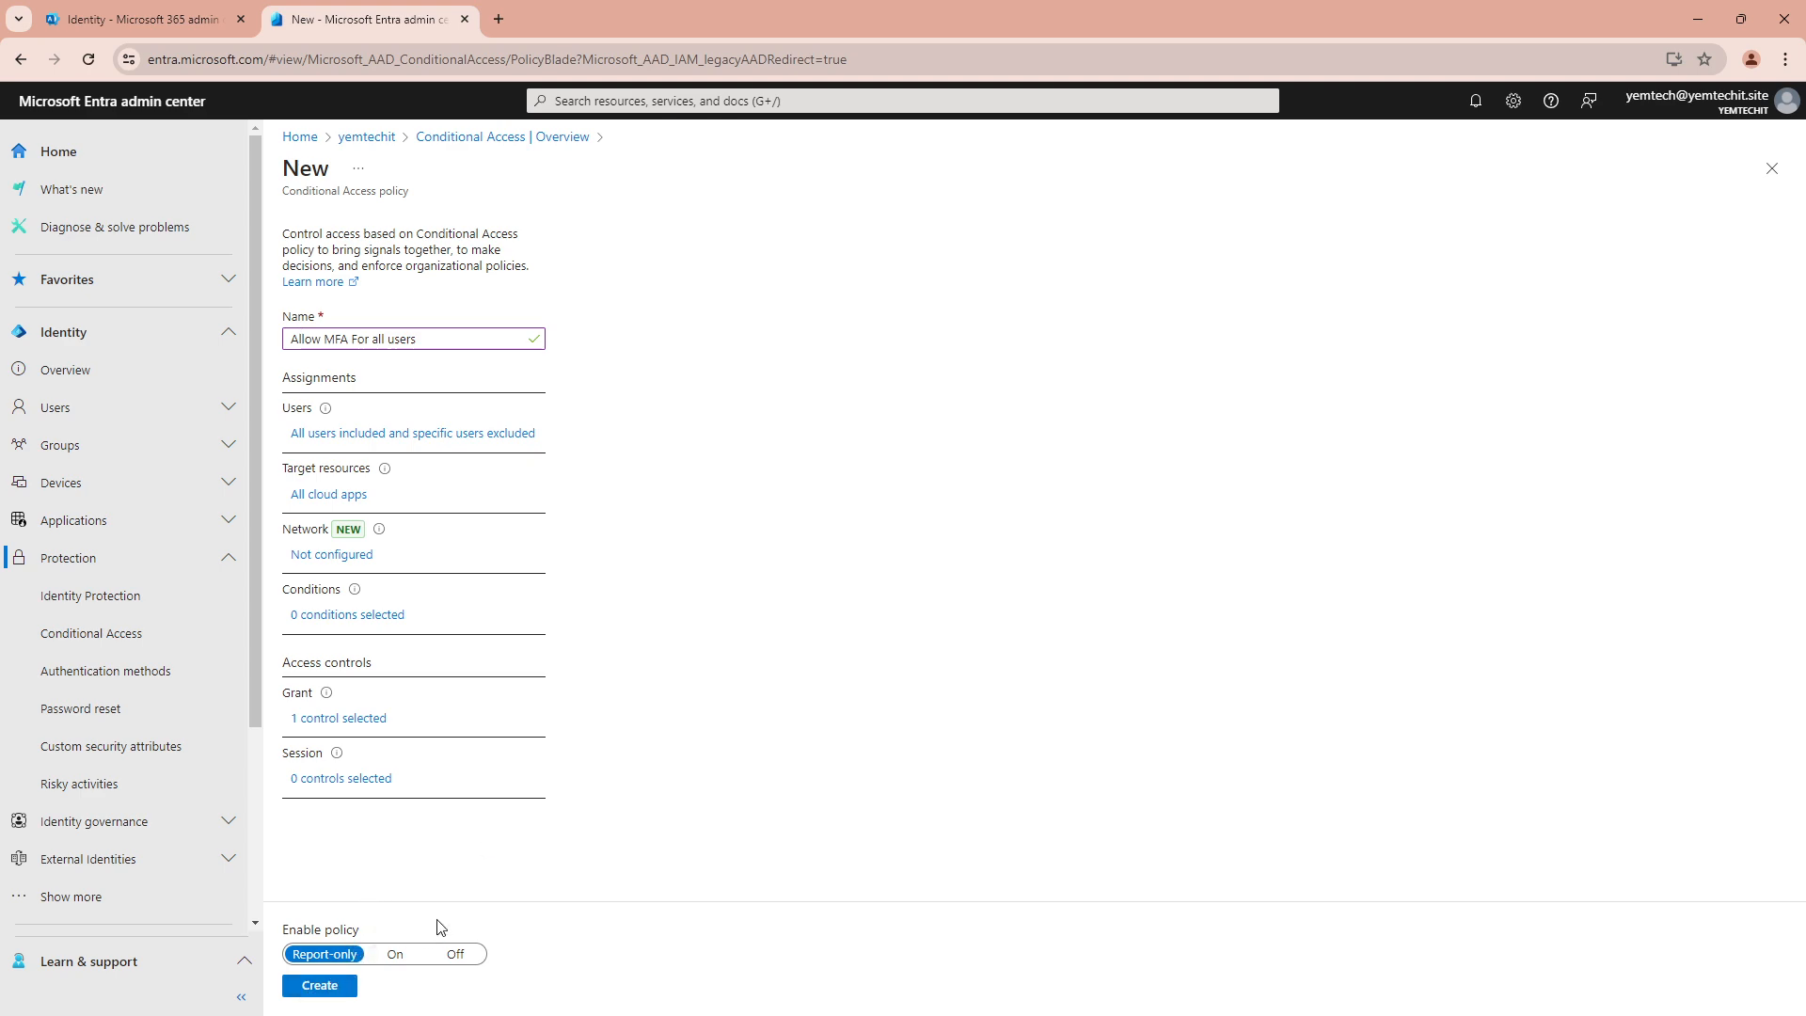
pyautogui.click(395, 955)
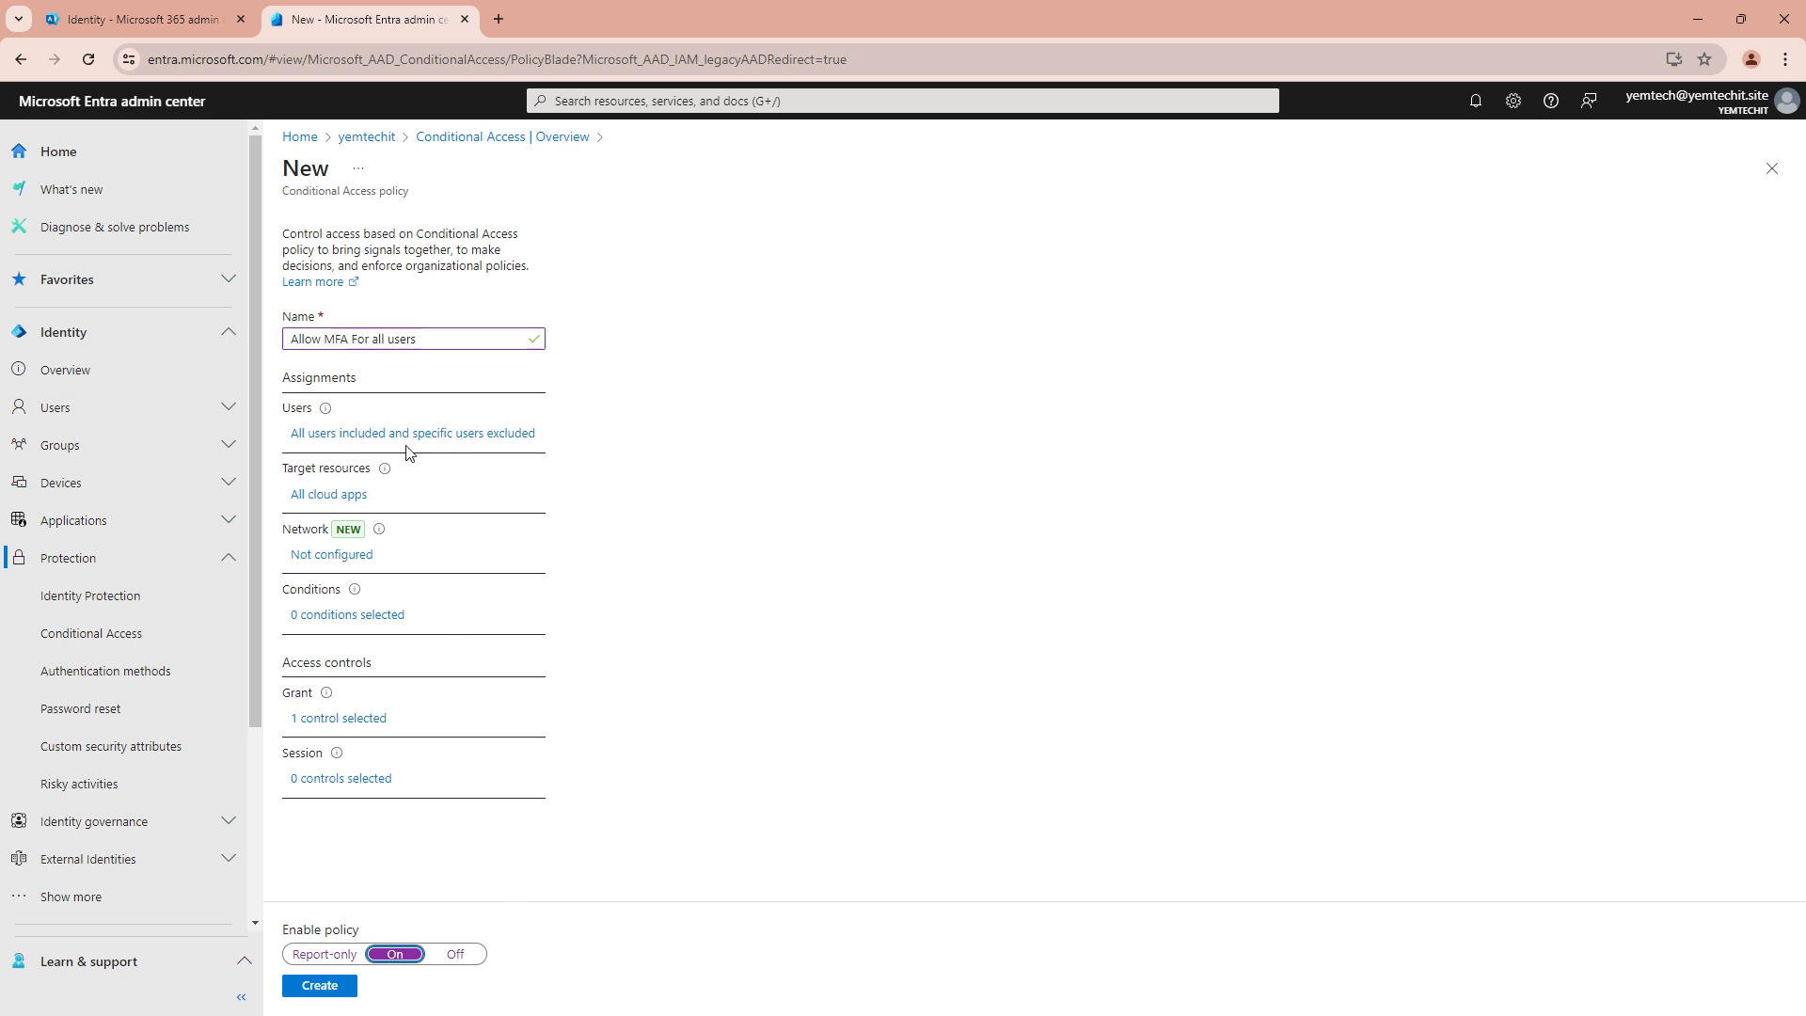
# Save the 'Allow MFA For all users' policy with Enable policy set to On
pyautogui.click(318, 986)
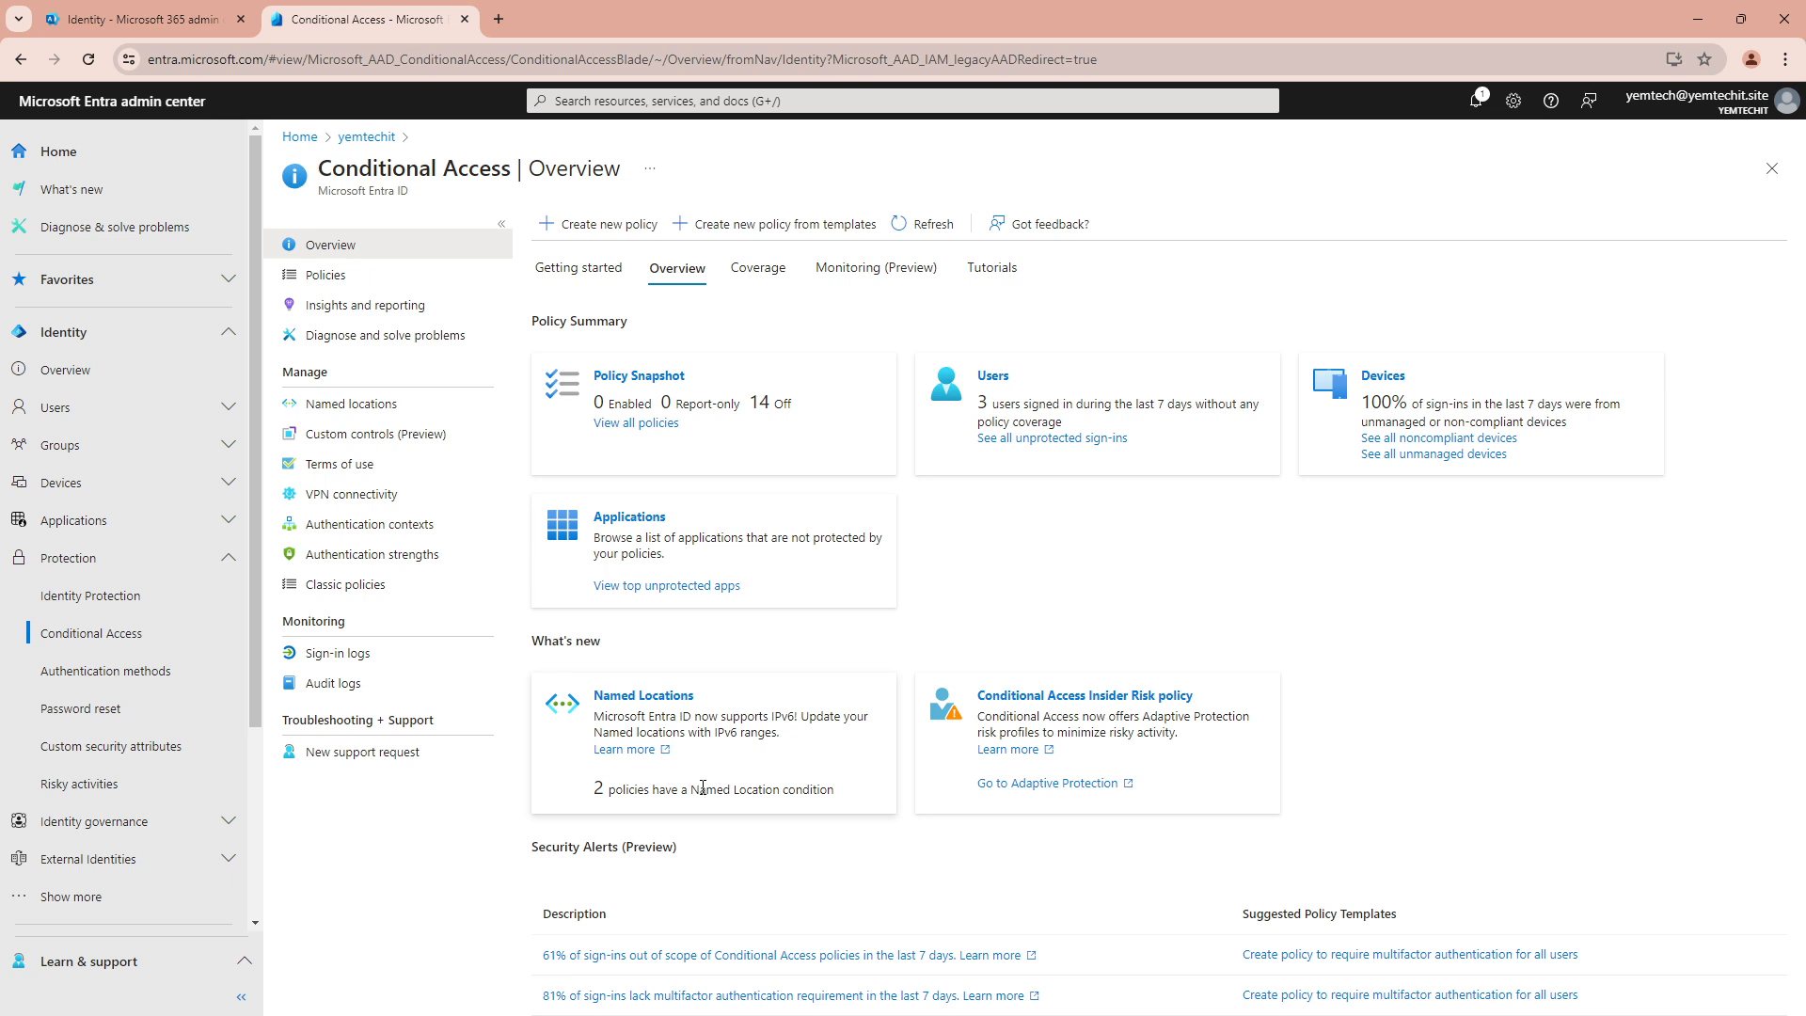
# Check the 'Allow MFA For all users' entry under Policies, then return to the Microsoft 365 admin center tab
pyautogui.click(330, 285)
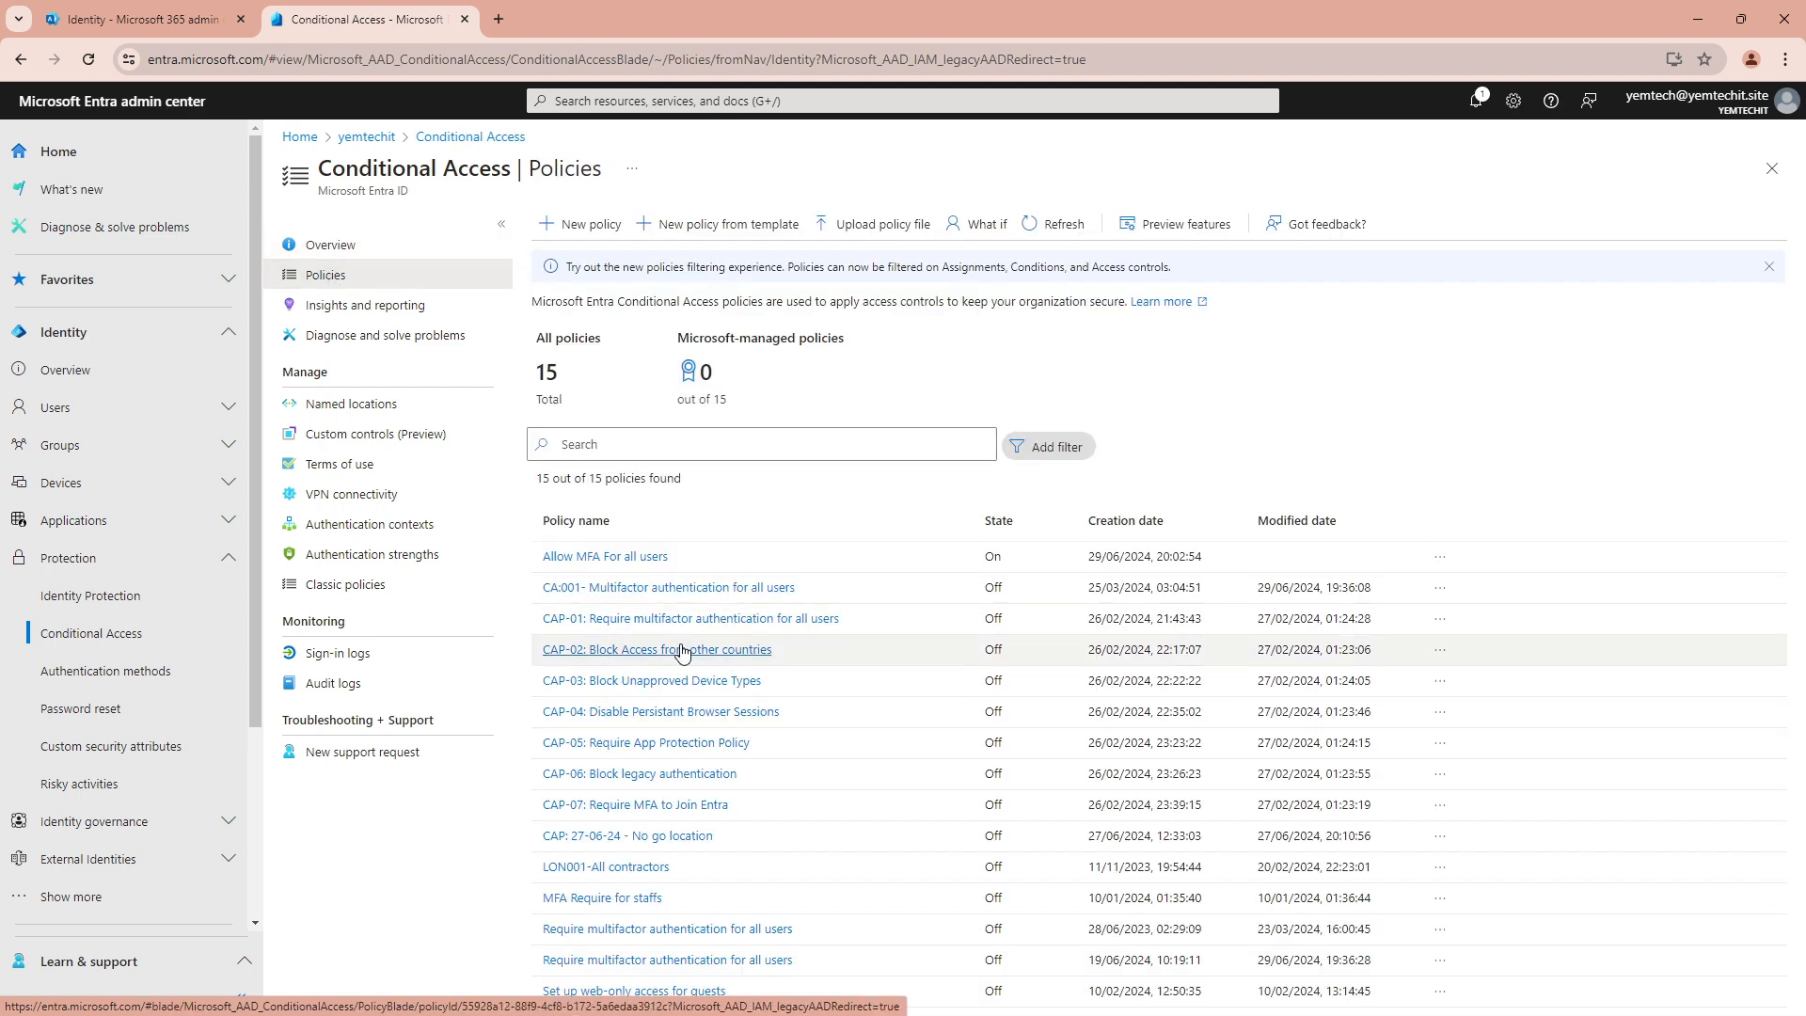
pyautogui.click(610, 558)
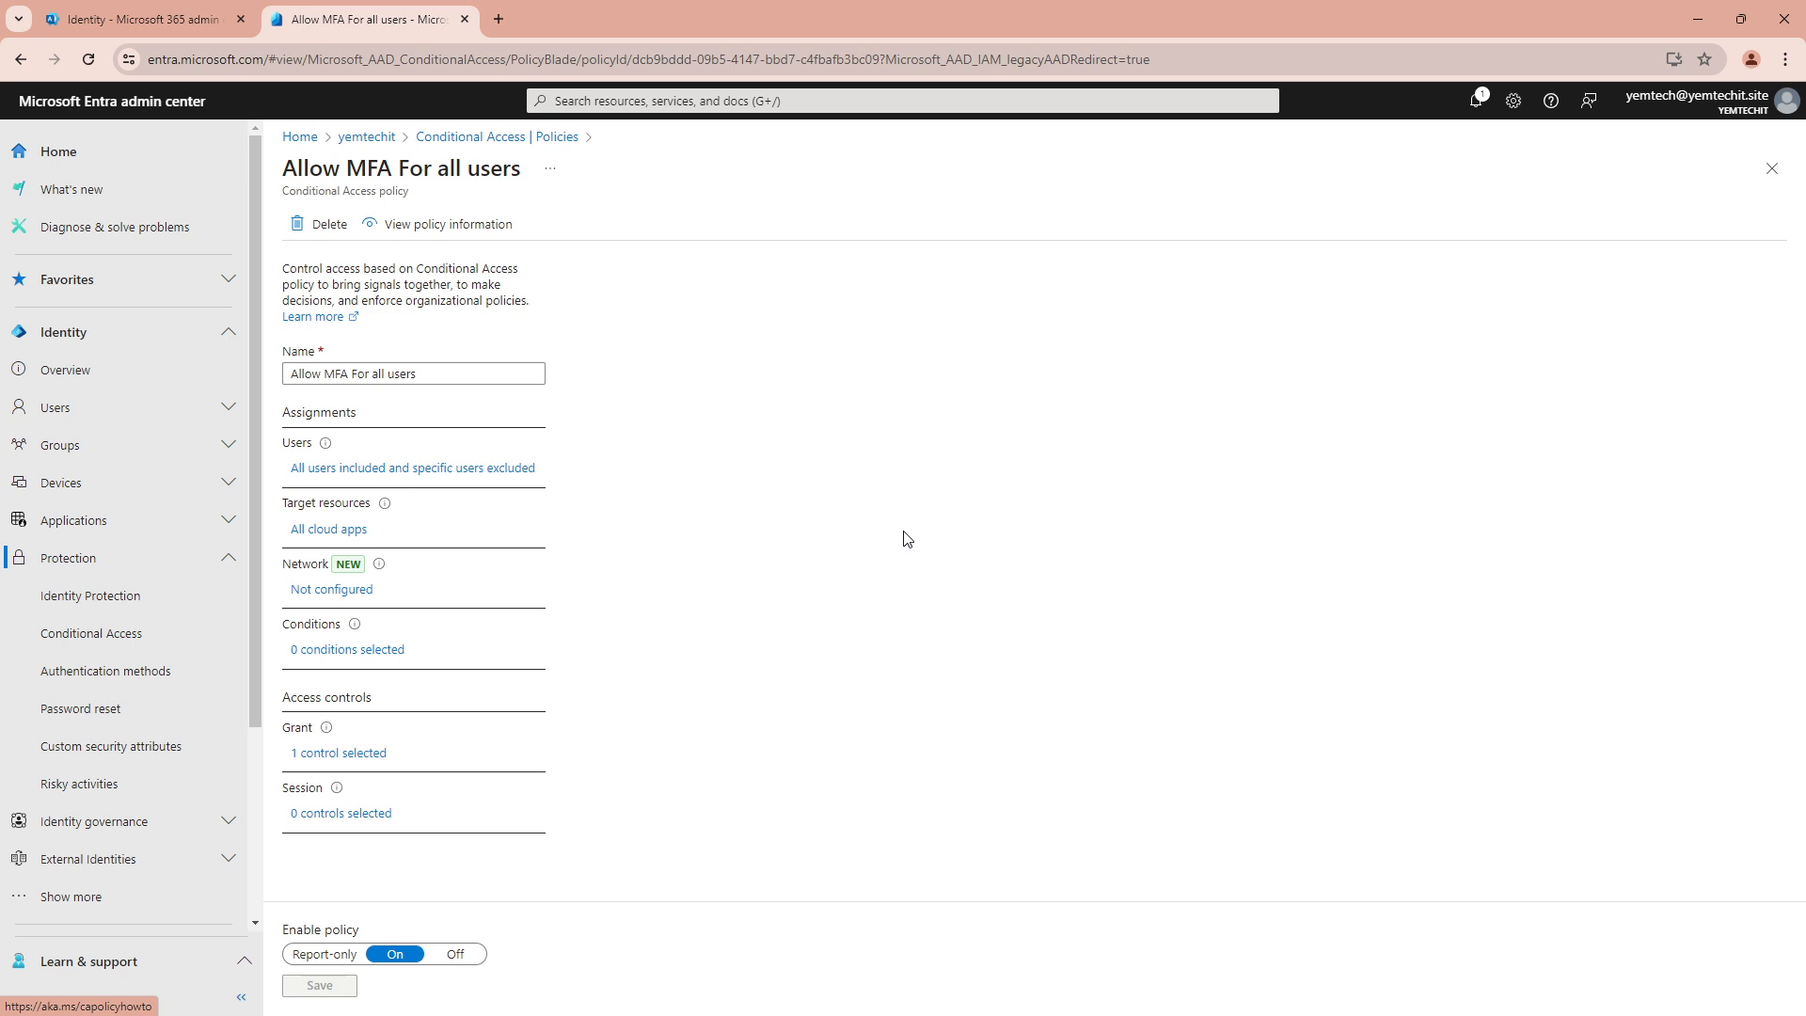
pyautogui.click(144, 11)
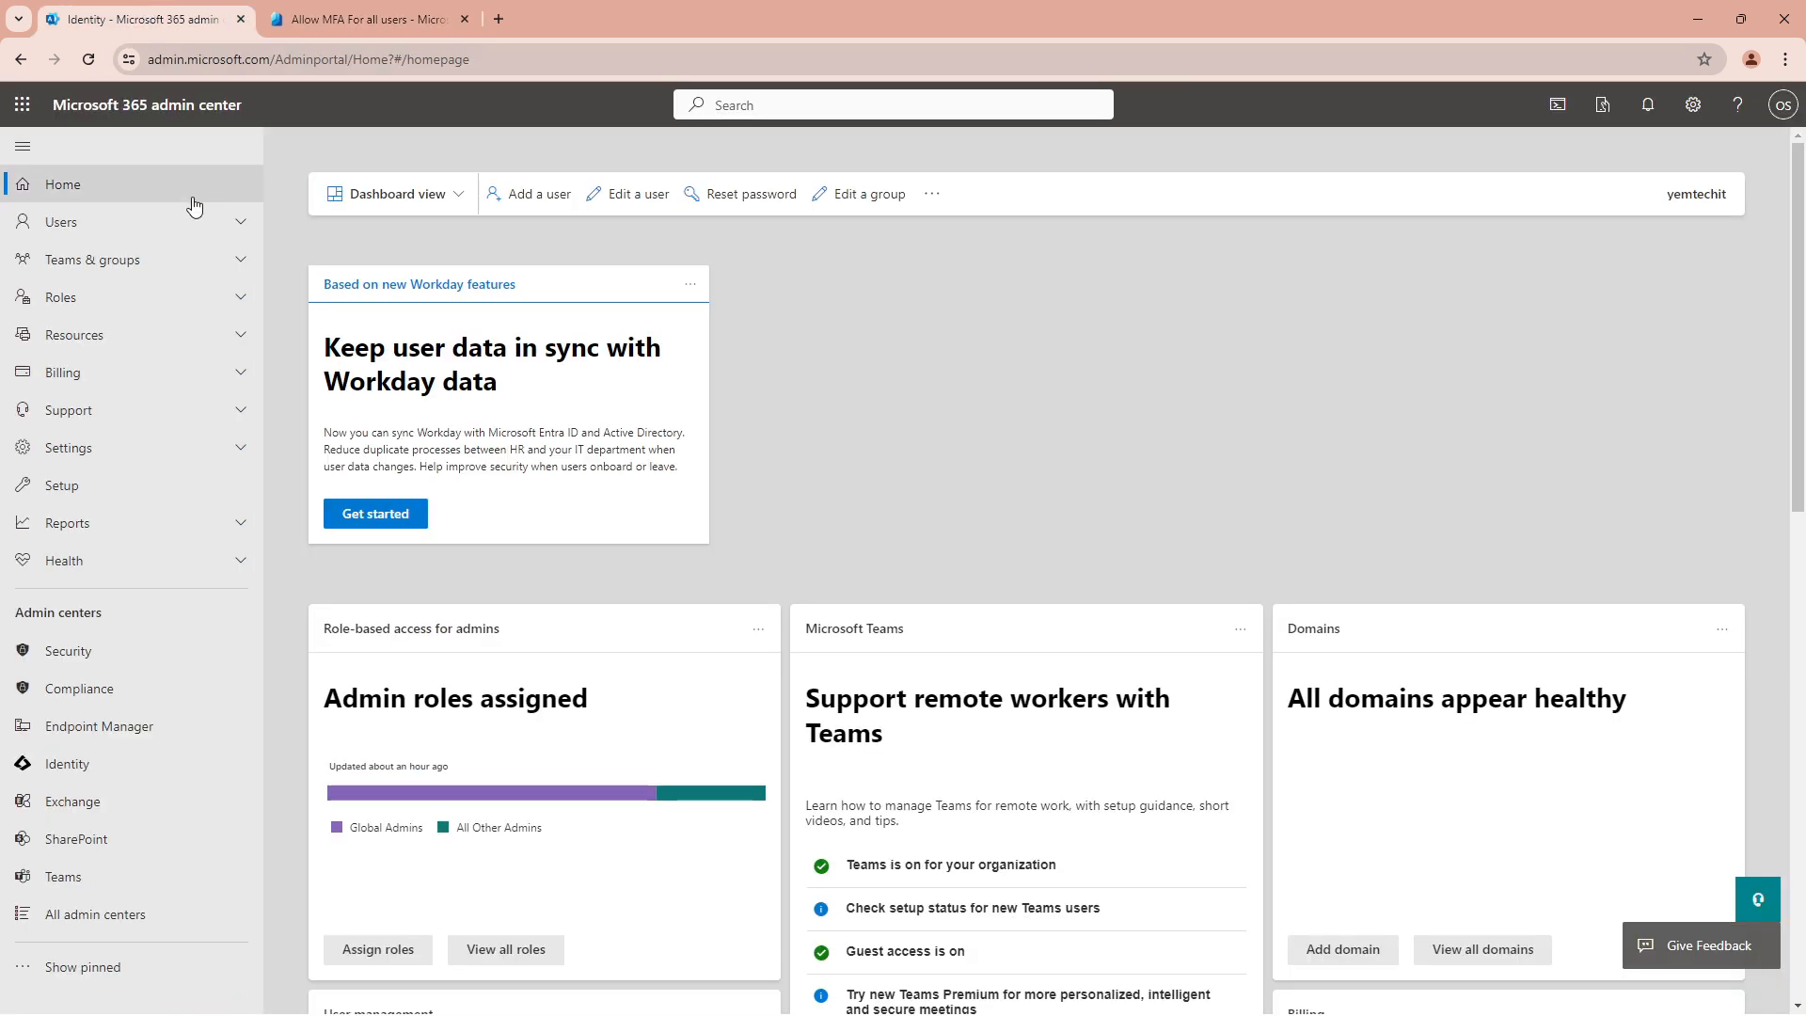
# Go to Users > Active users in the left navigation
pyautogui.click(101, 225)
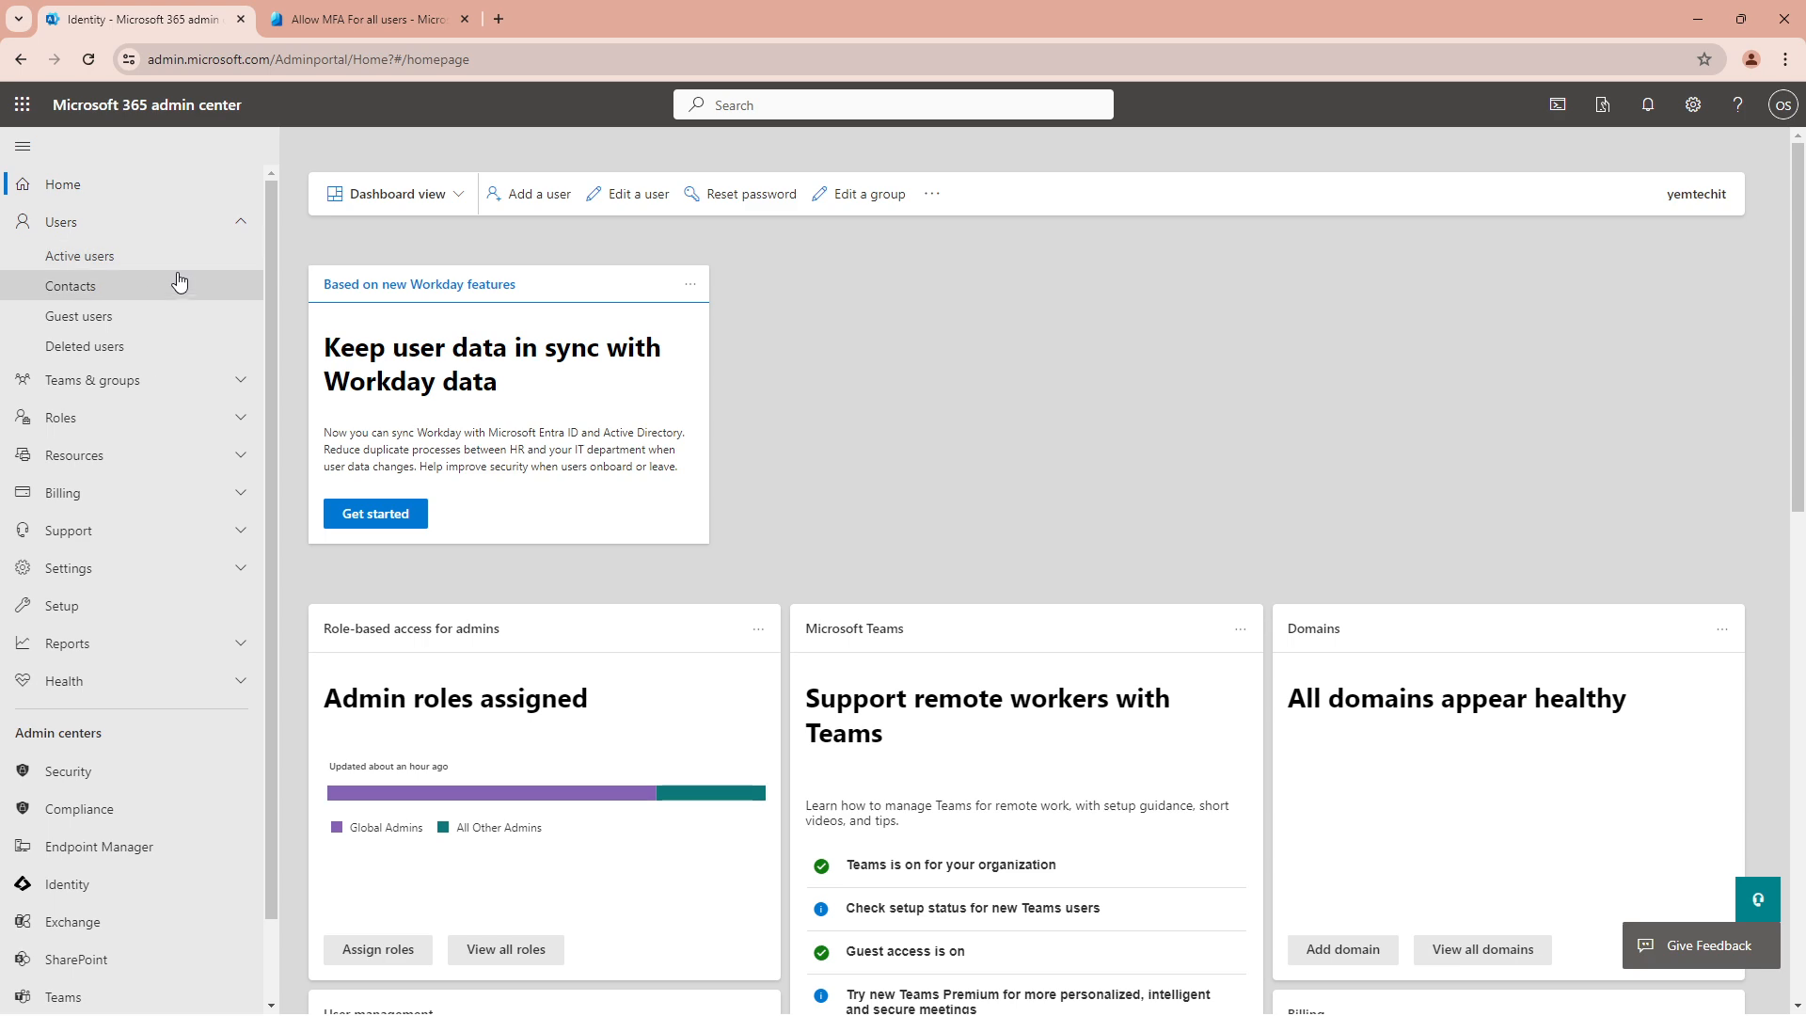
pyautogui.click(117, 258)
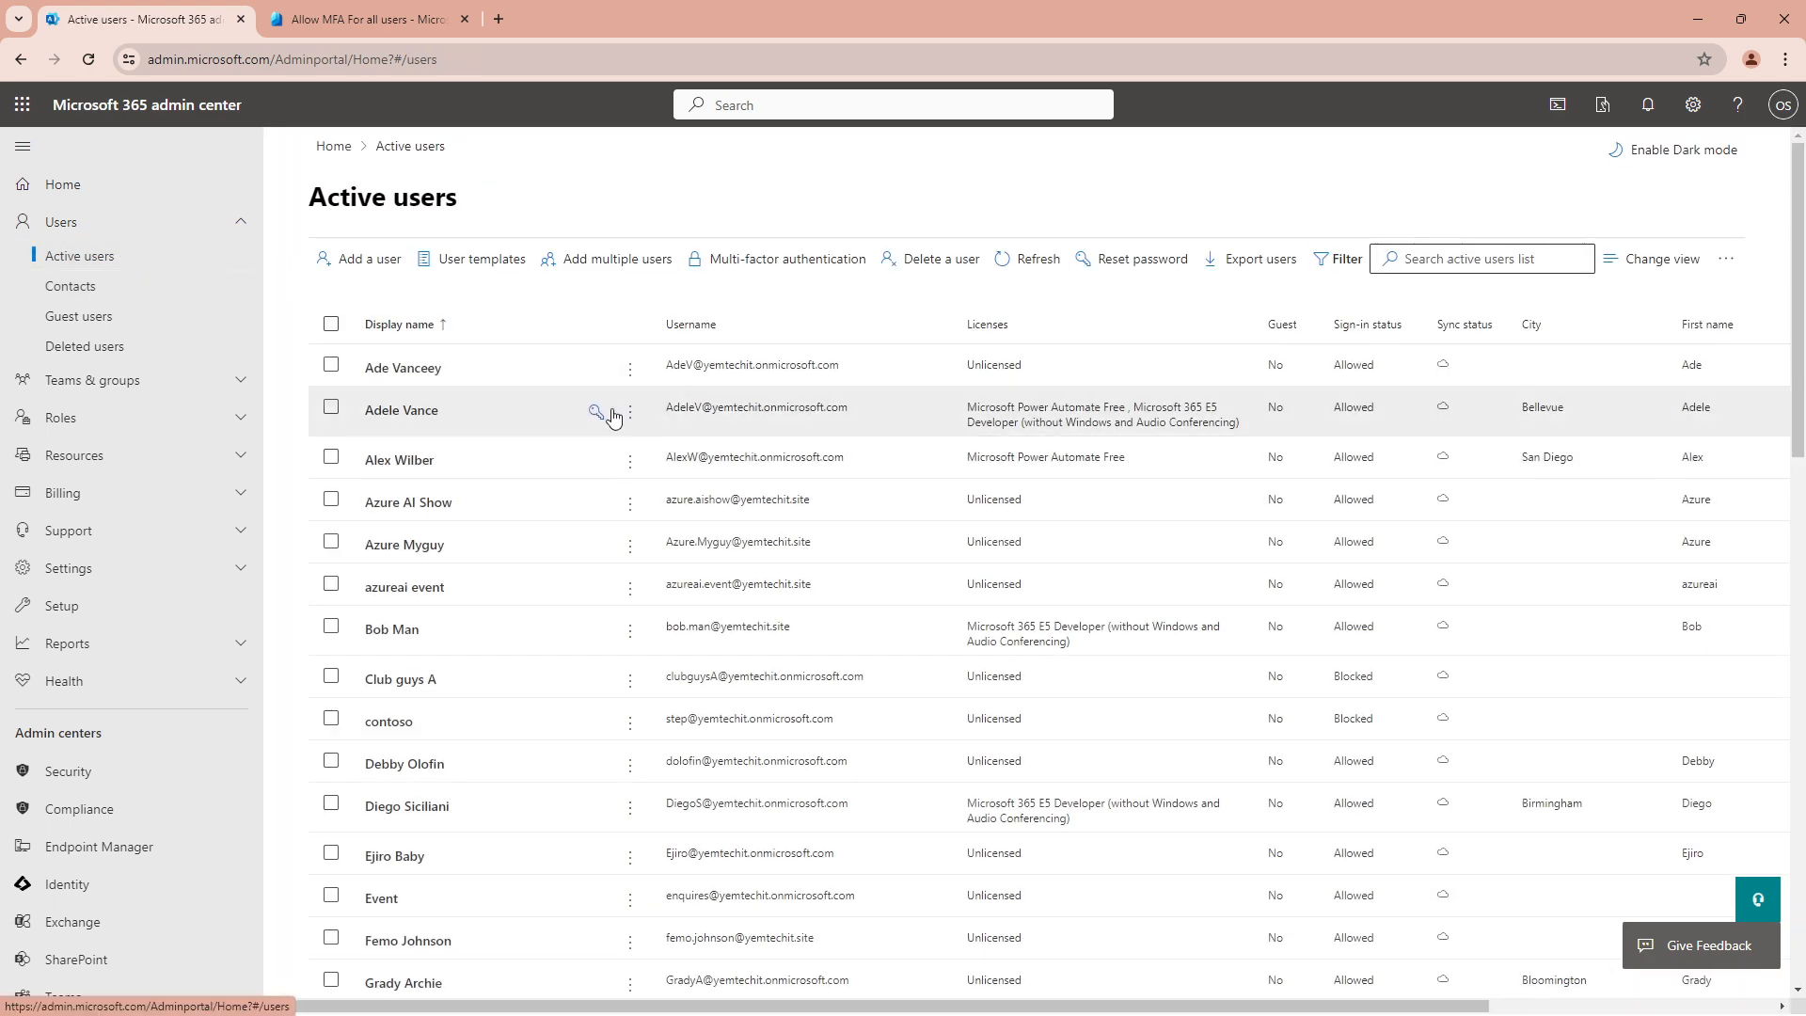
# Add a user with first name Test, last name MFA and username test.mfa
pyautogui.click(367, 268)
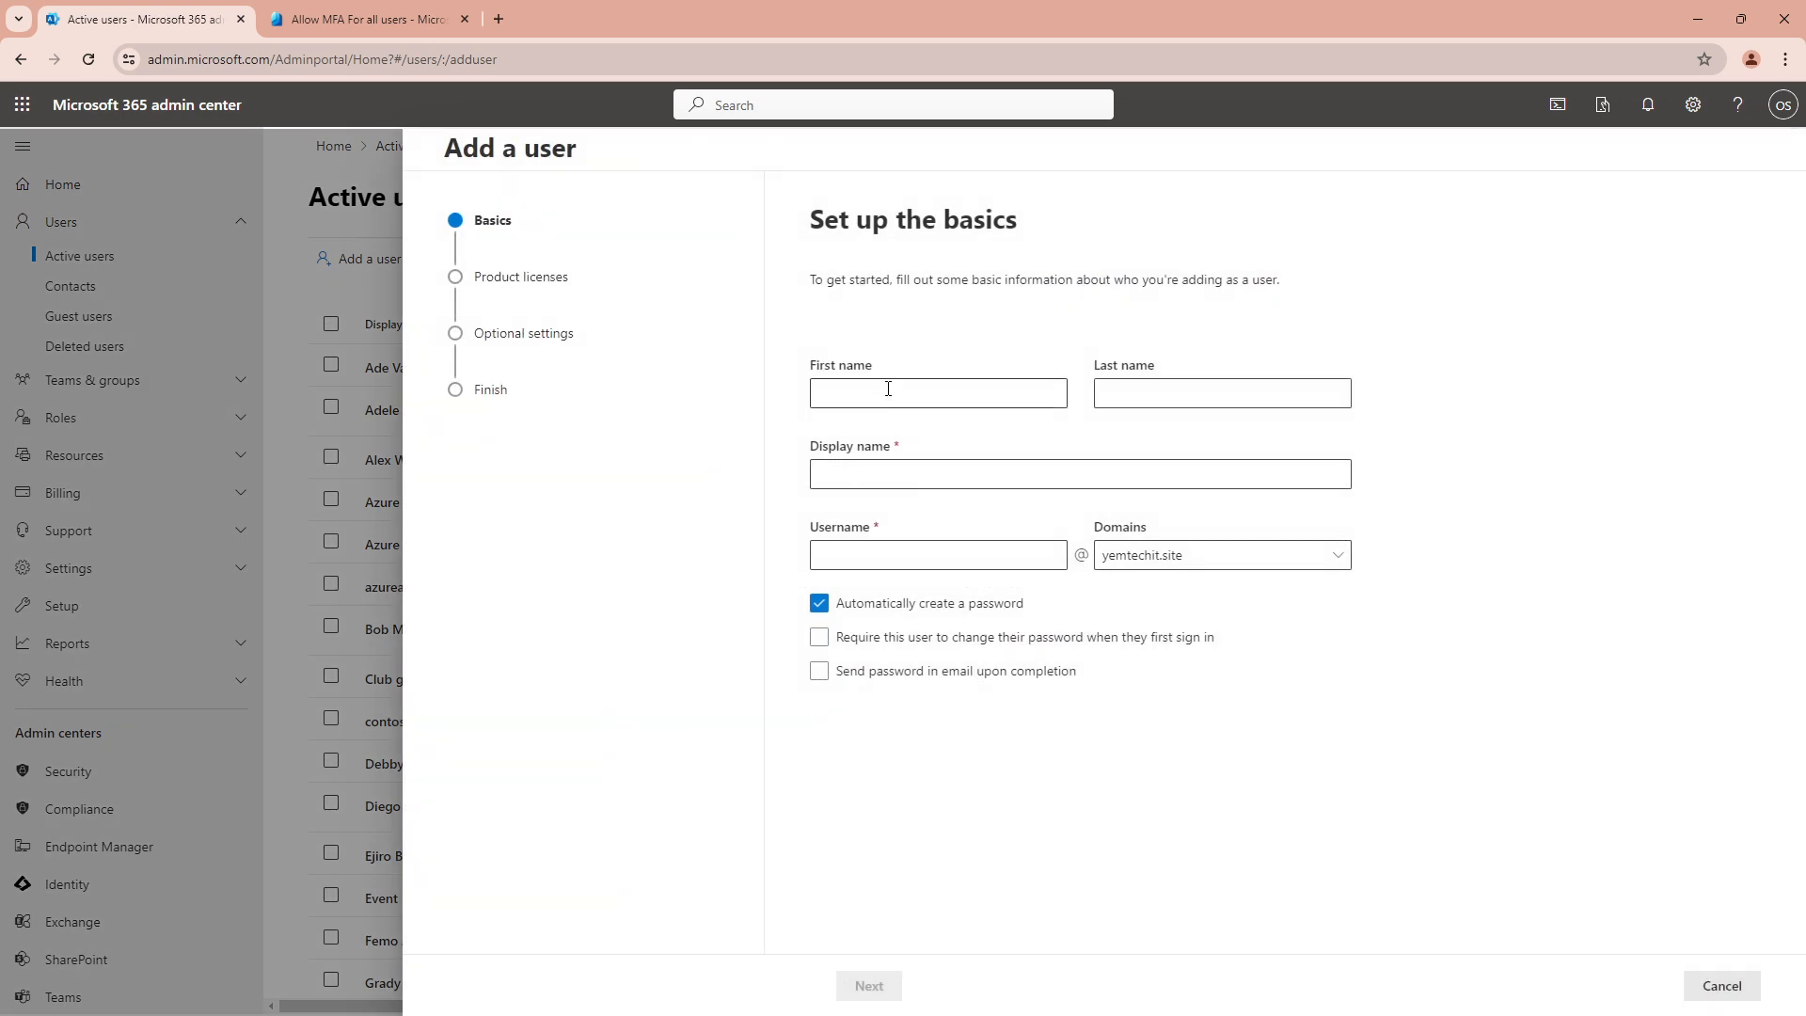
pyautogui.click(888, 390)
pyautogui.write('Test')
pyautogui.press('Tab')
pyautogui.write('MFA')
pyautogui.press('Tab')
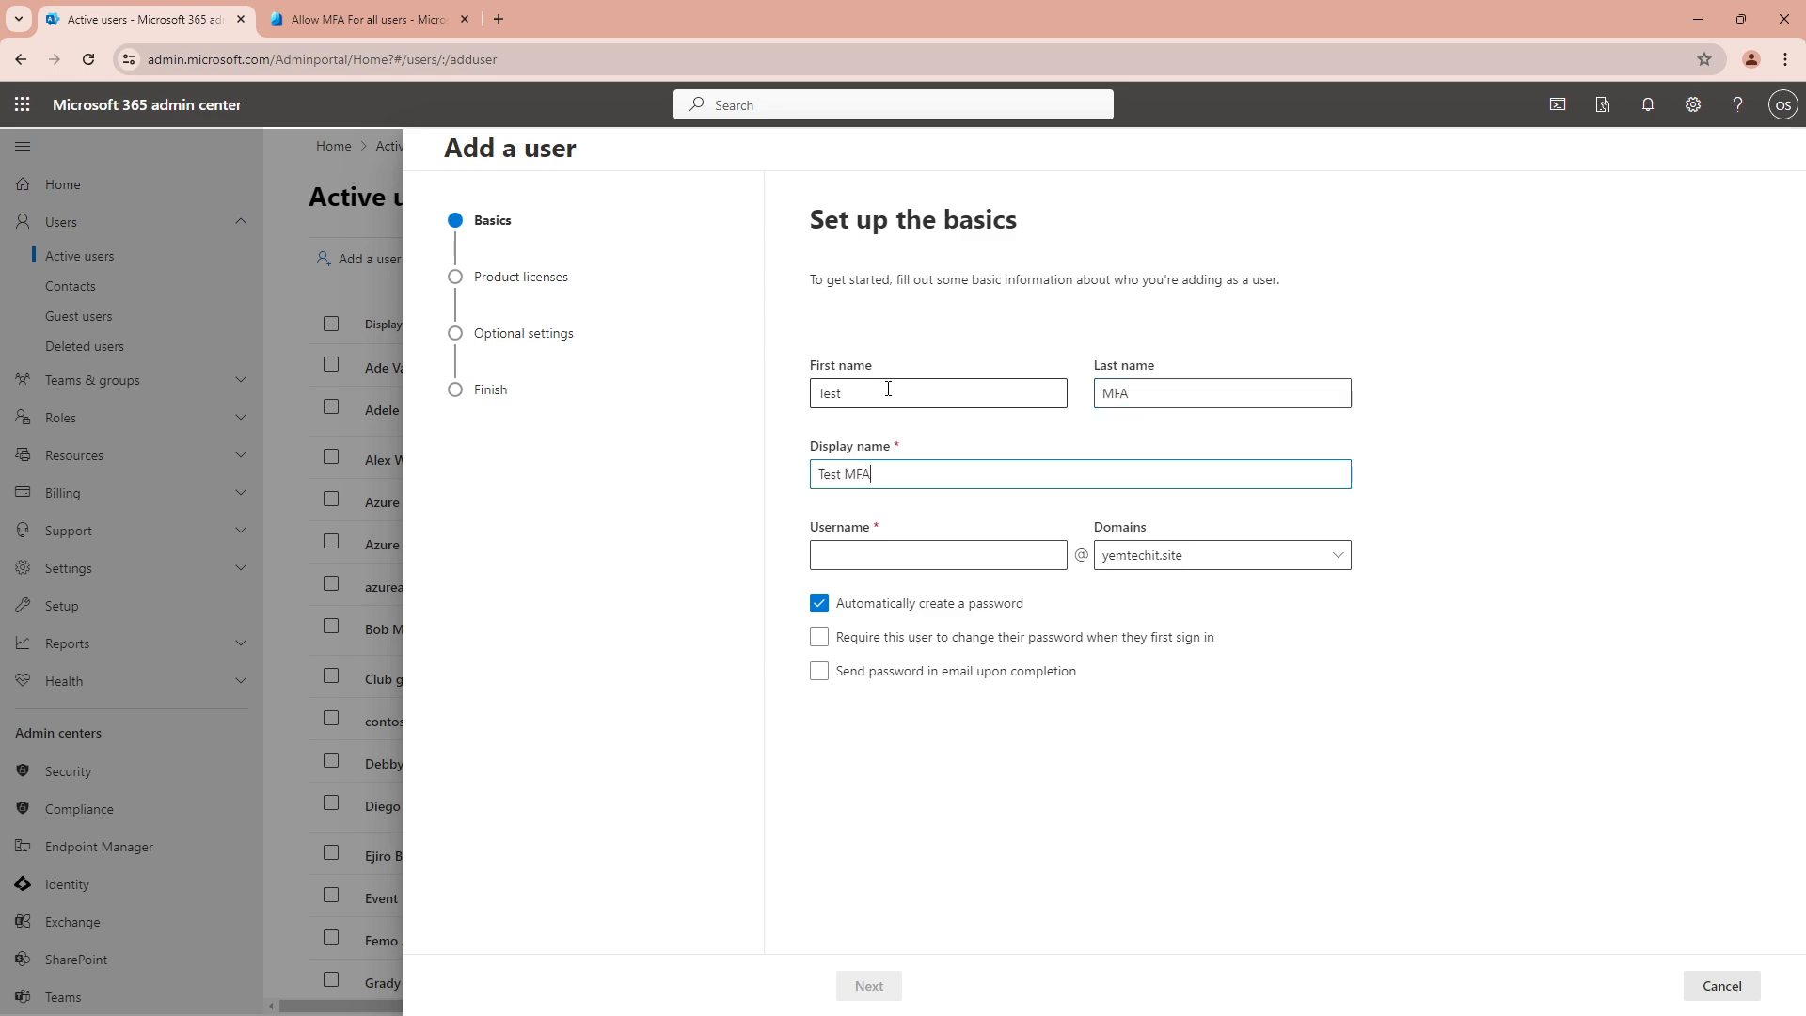
pyautogui.press('Tab')
pyautogui.write('test.mfa')
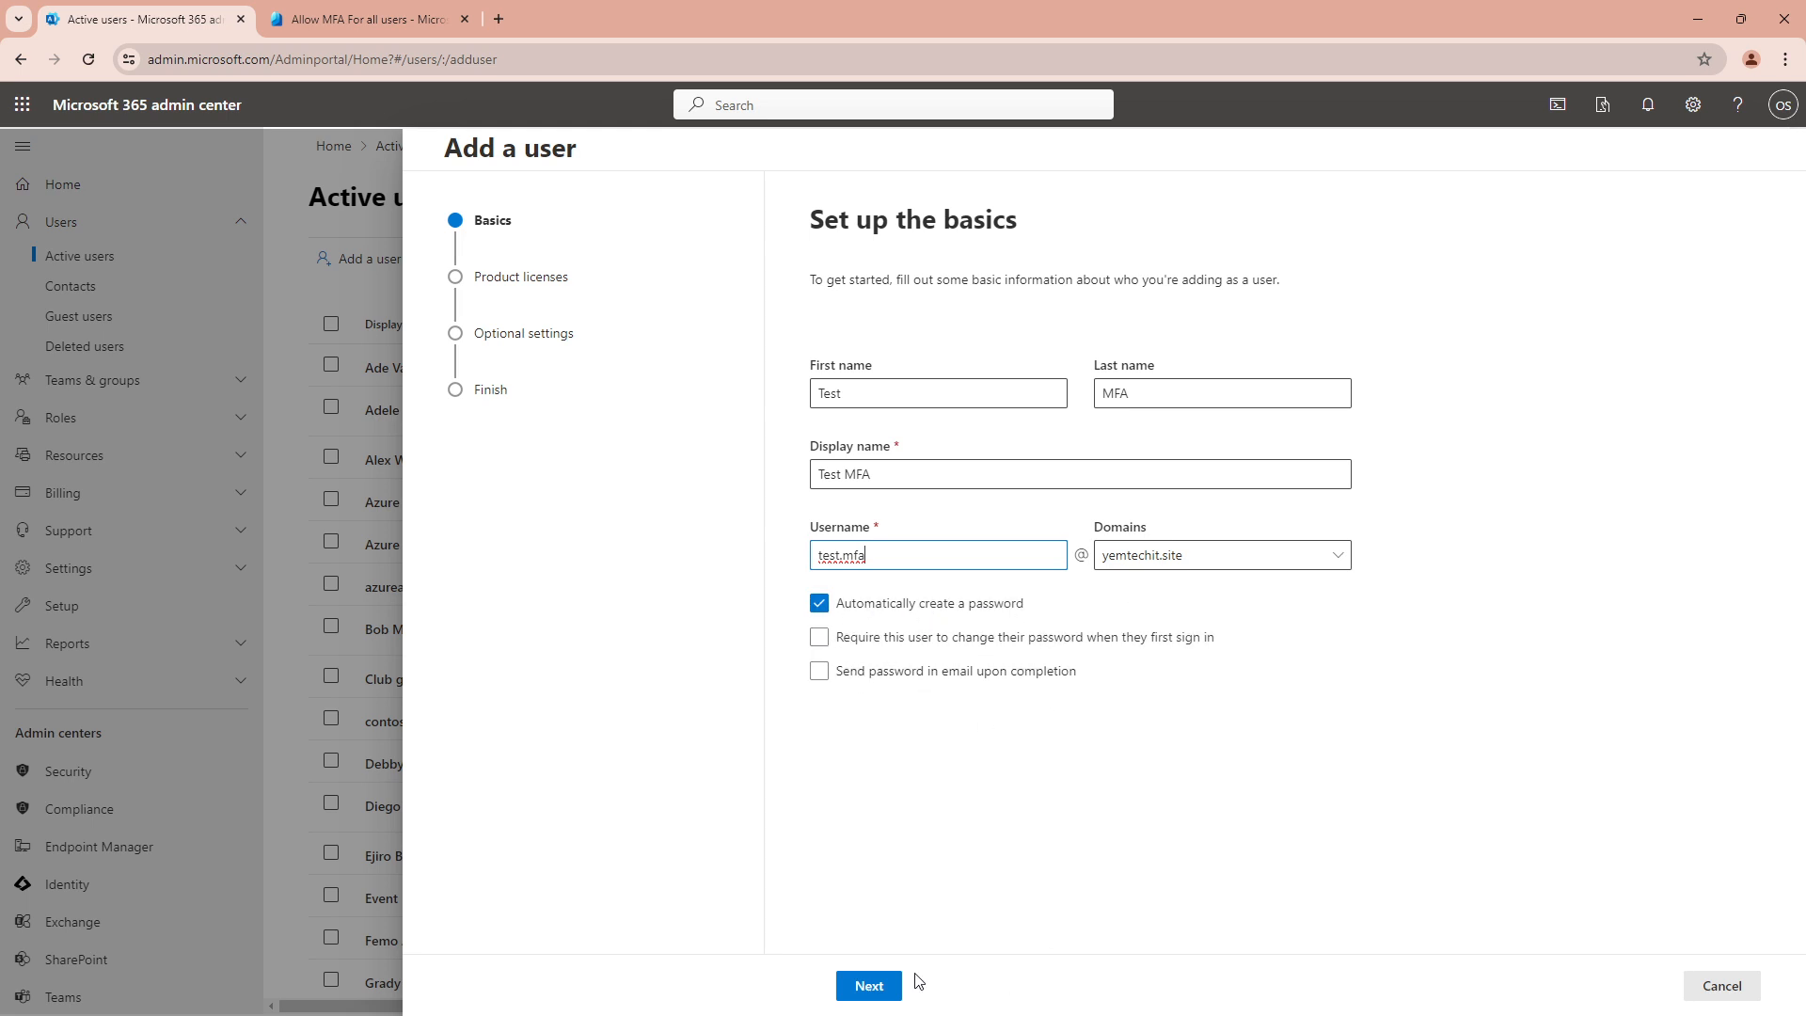
# Advance to the product licenses step, then duplicate the browser tab and cancel the new-user form there
pyautogui.click(867, 985)
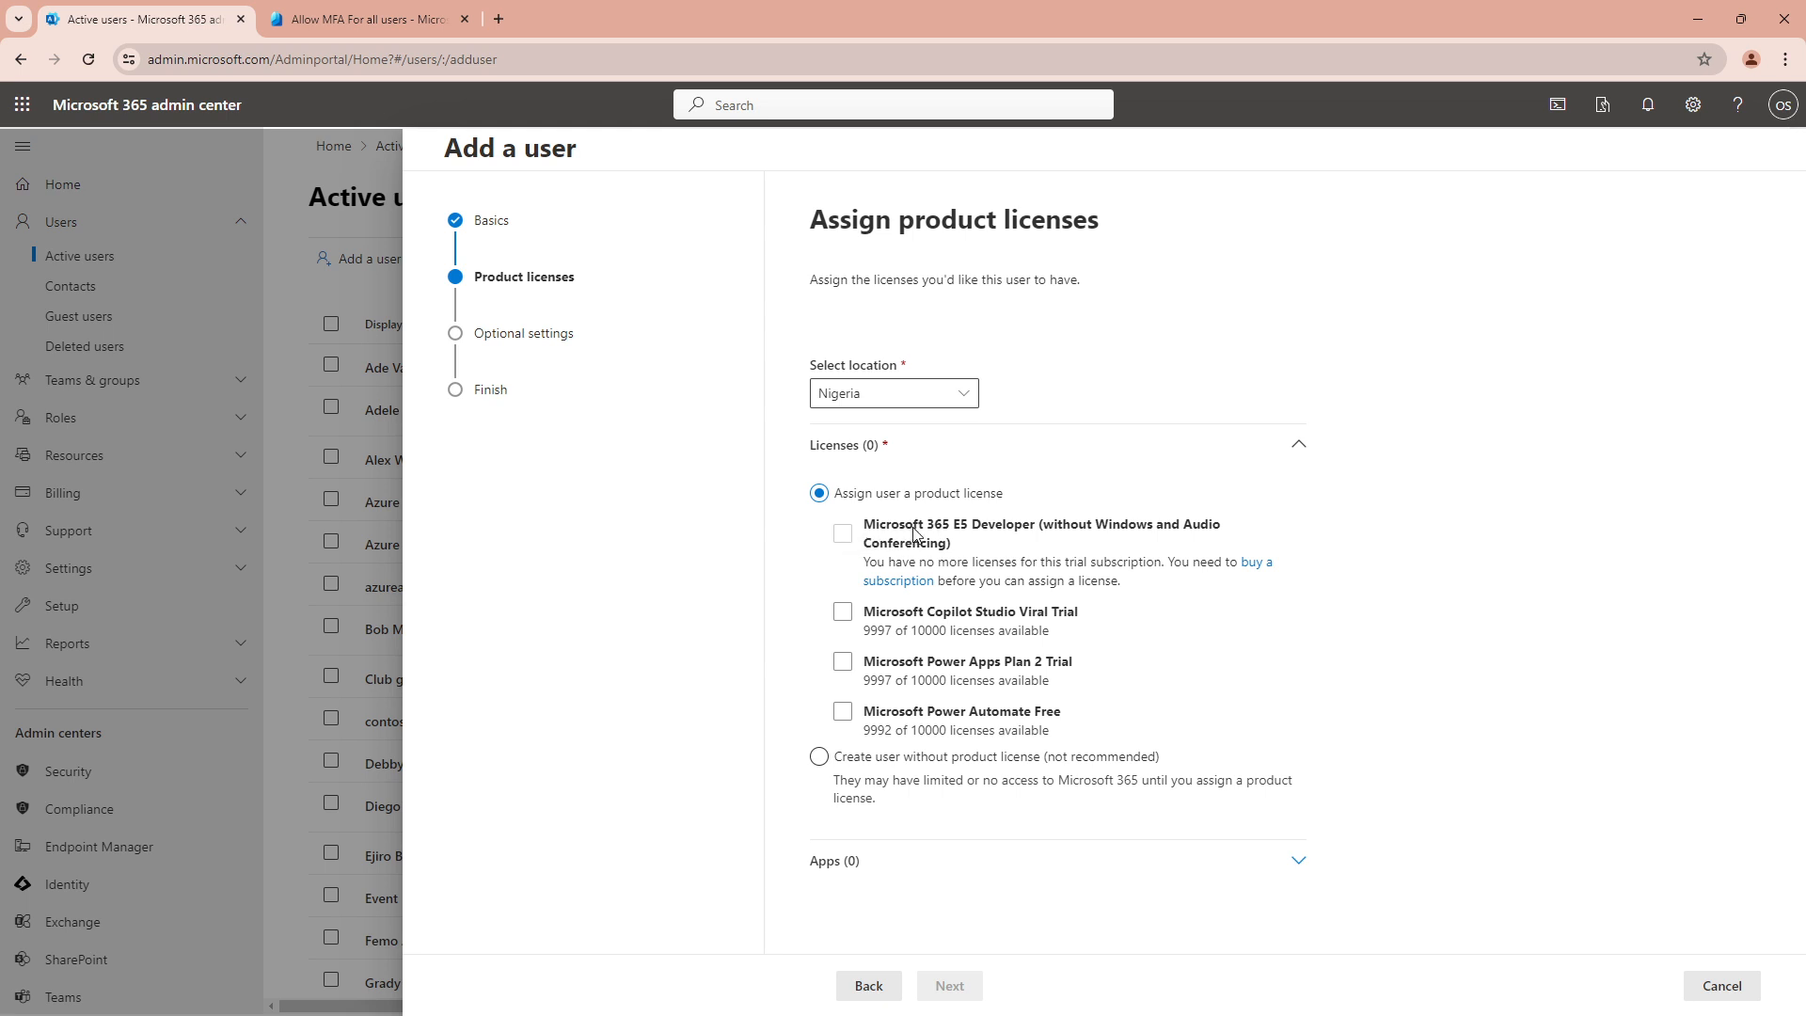
pyautogui.rightClick(147, 23)
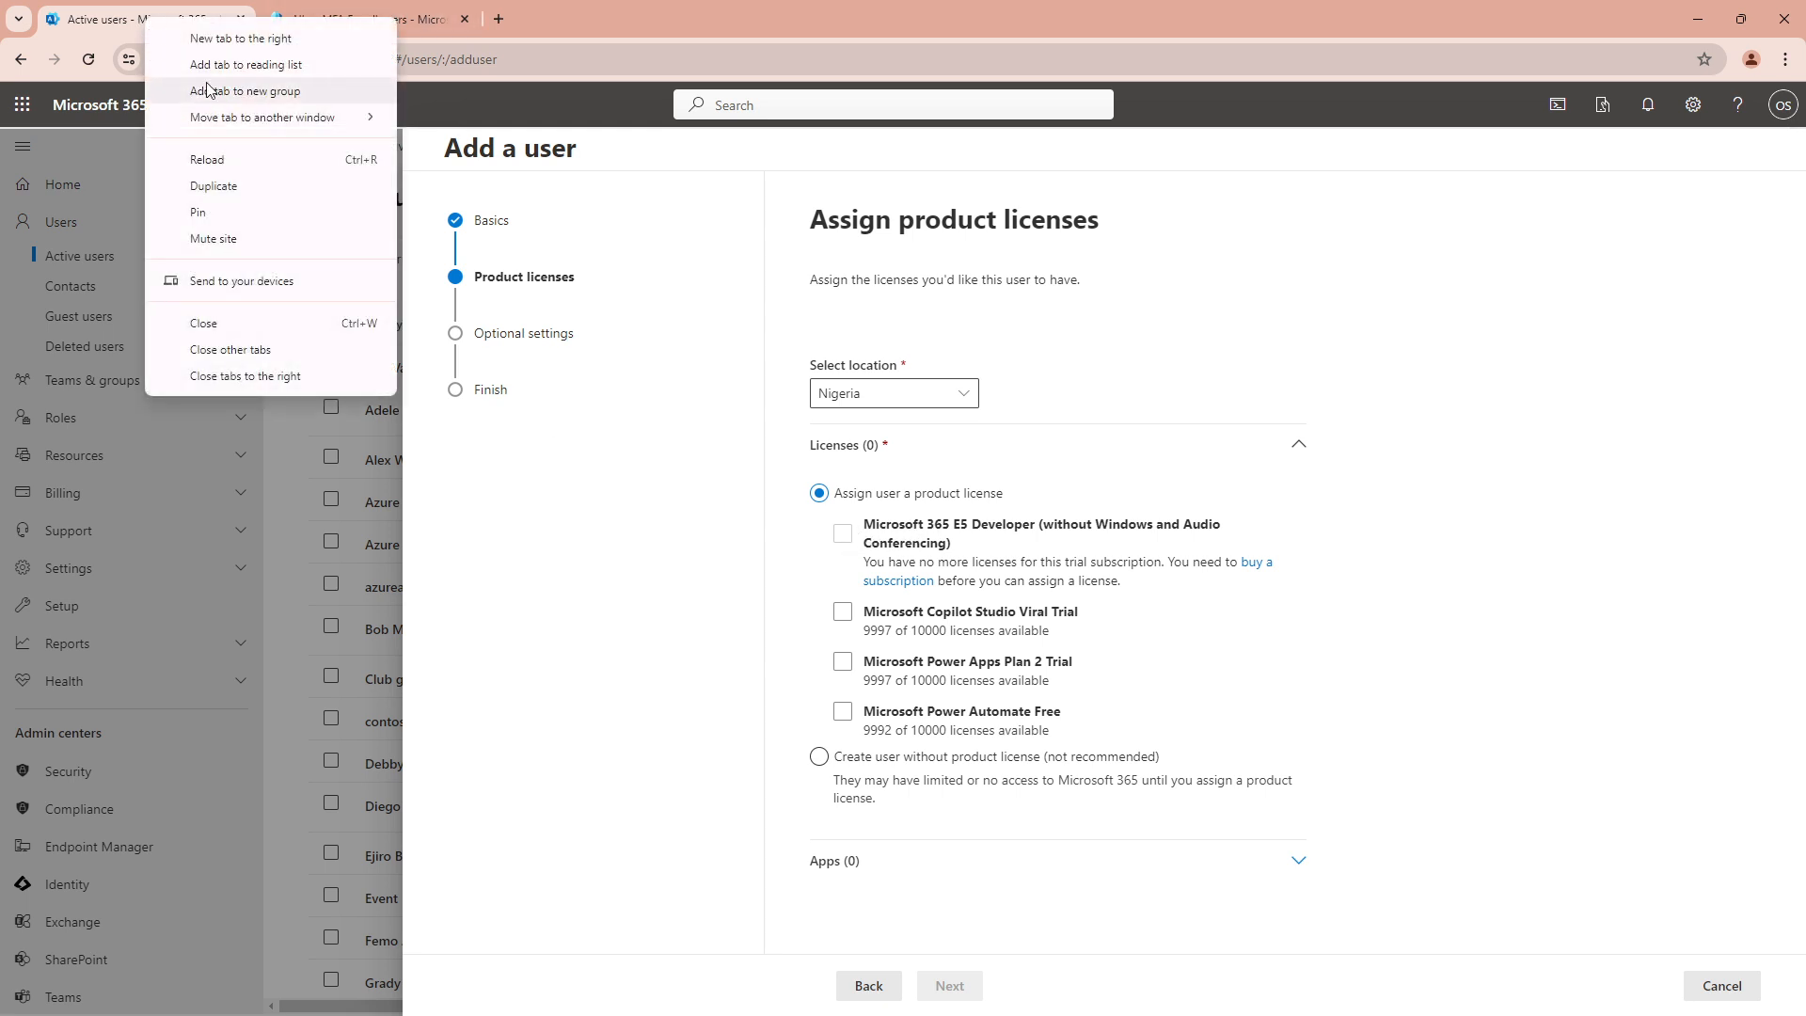
pyautogui.click(251, 188)
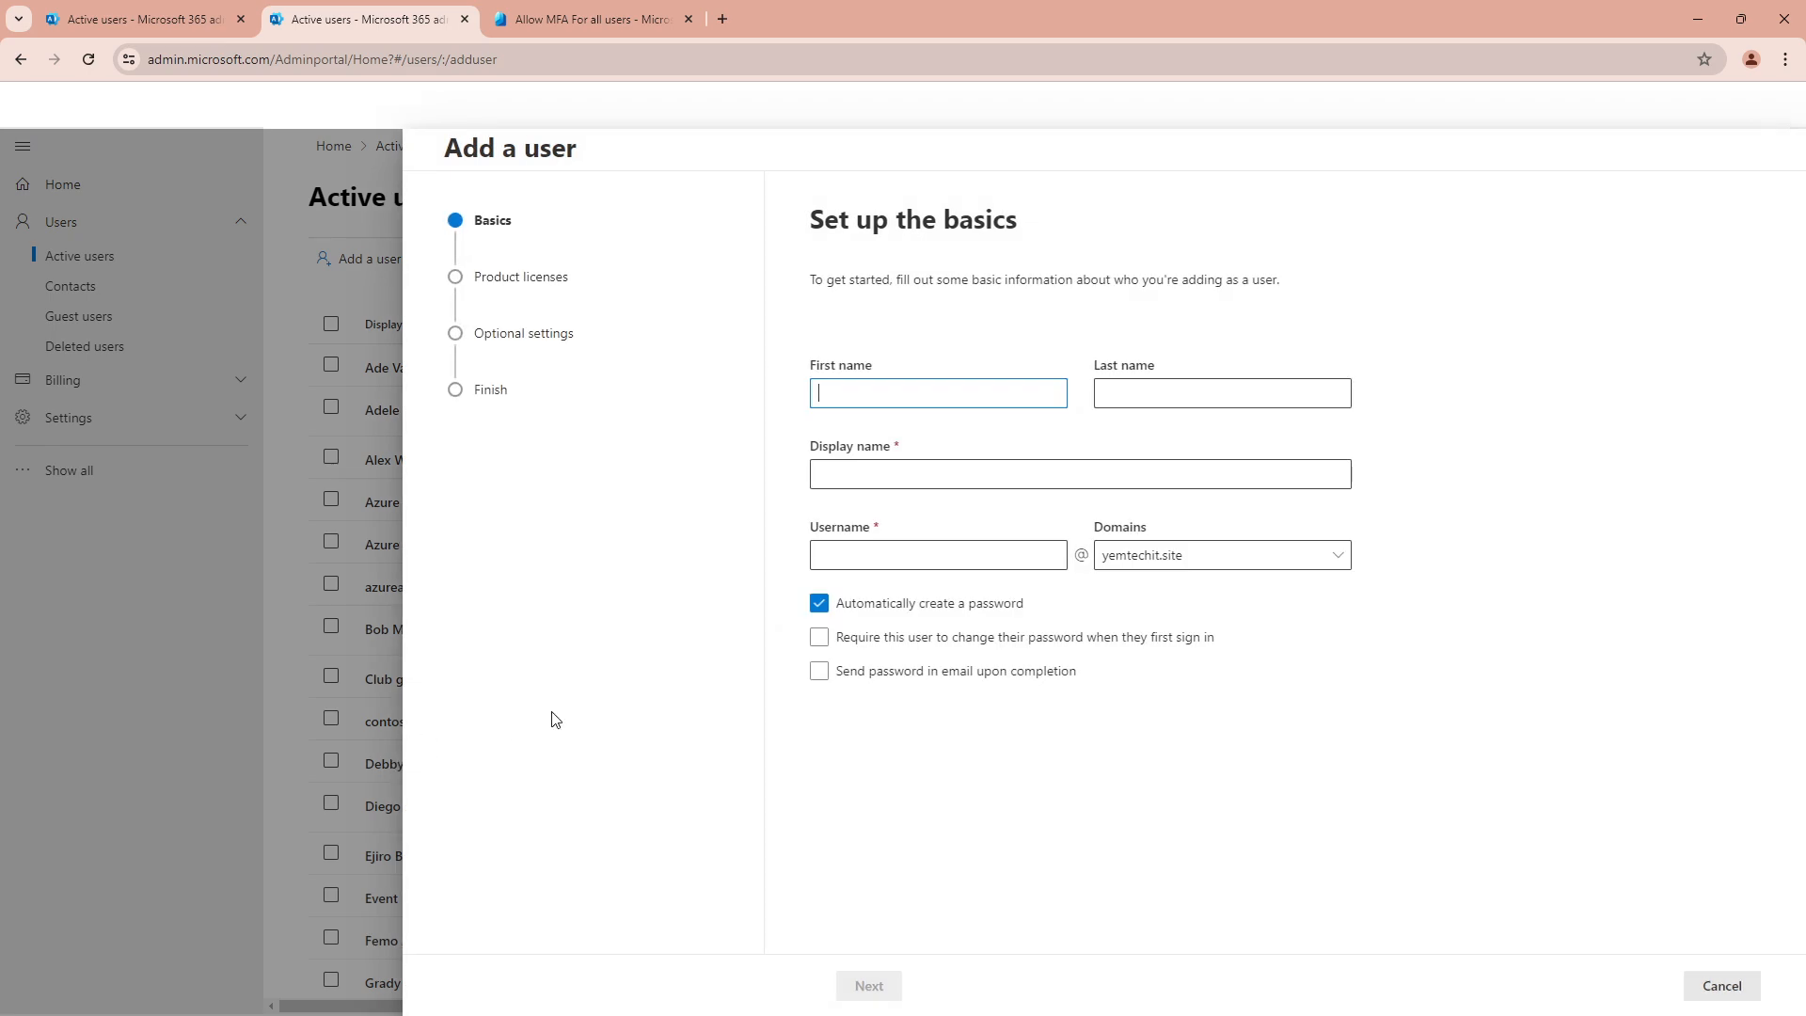
pyautogui.click(1729, 984)
# Discard the add-user form and open location users' Licenses and apps in Active users
pyautogui.click(908, 581)
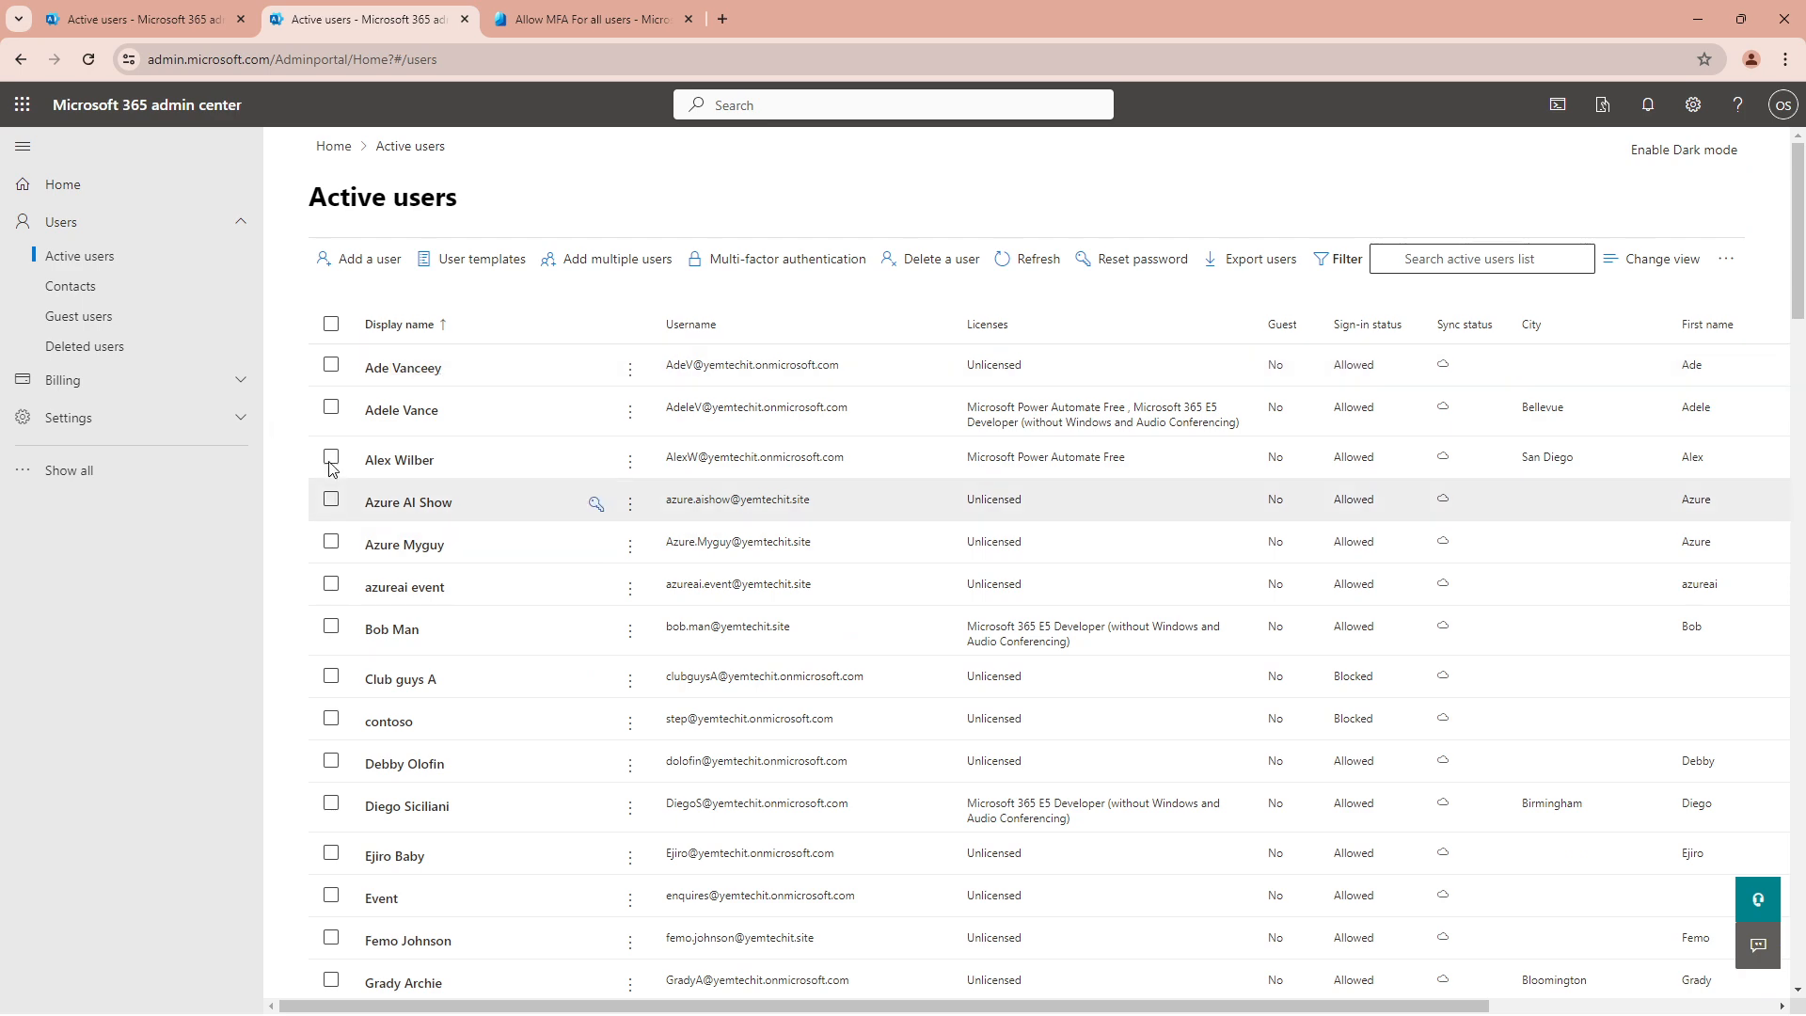
pyautogui.click(169, 24)
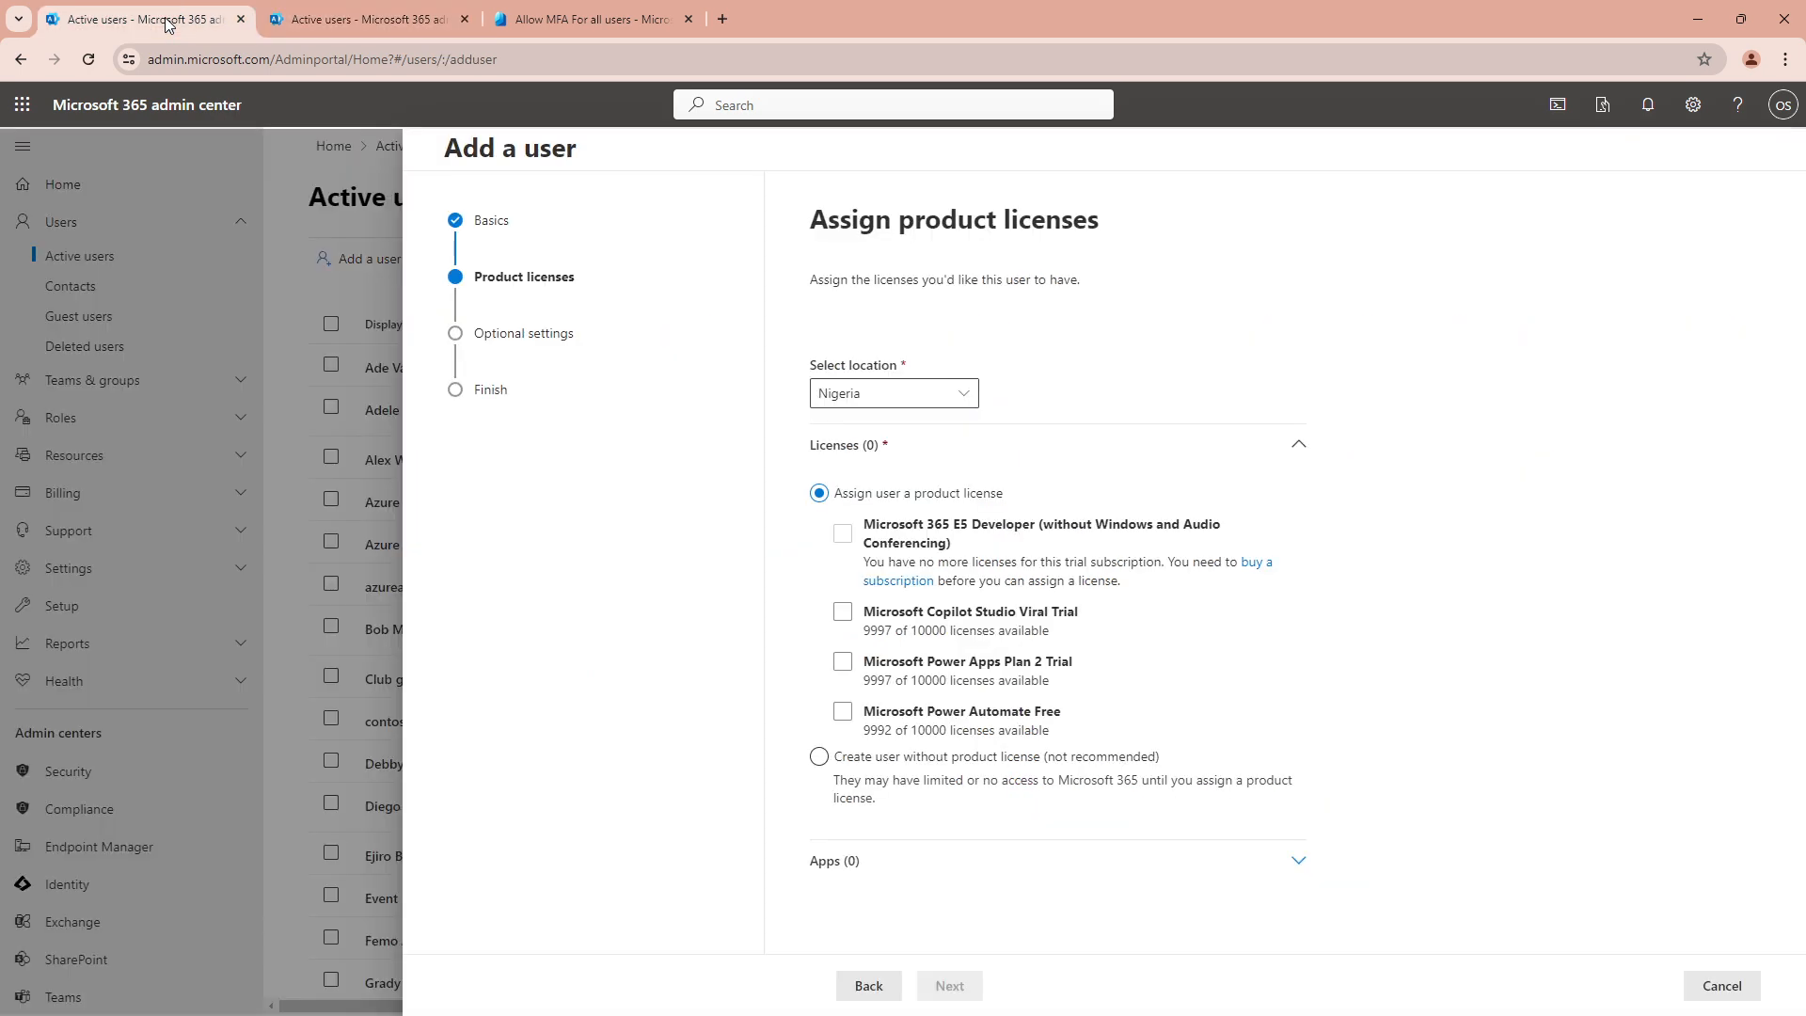
pyautogui.click(313, 20)
pyautogui.scroll(-9, 450, 818)
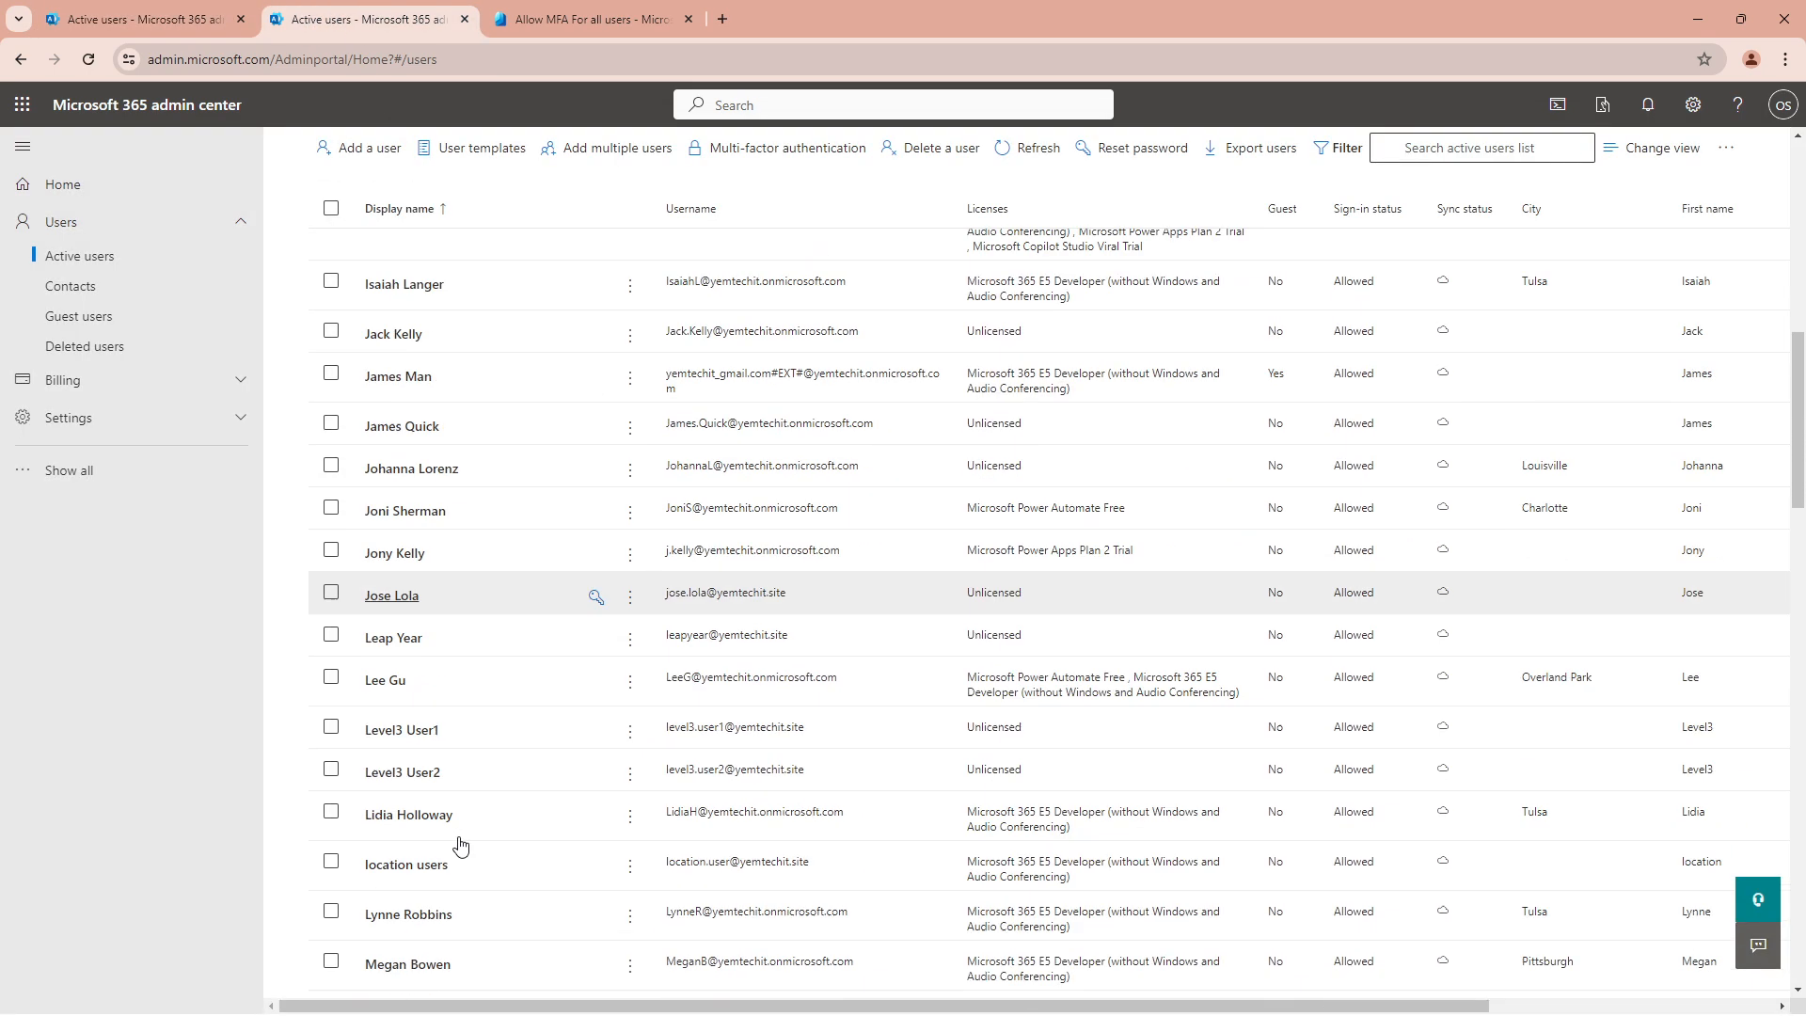
pyautogui.click(405, 866)
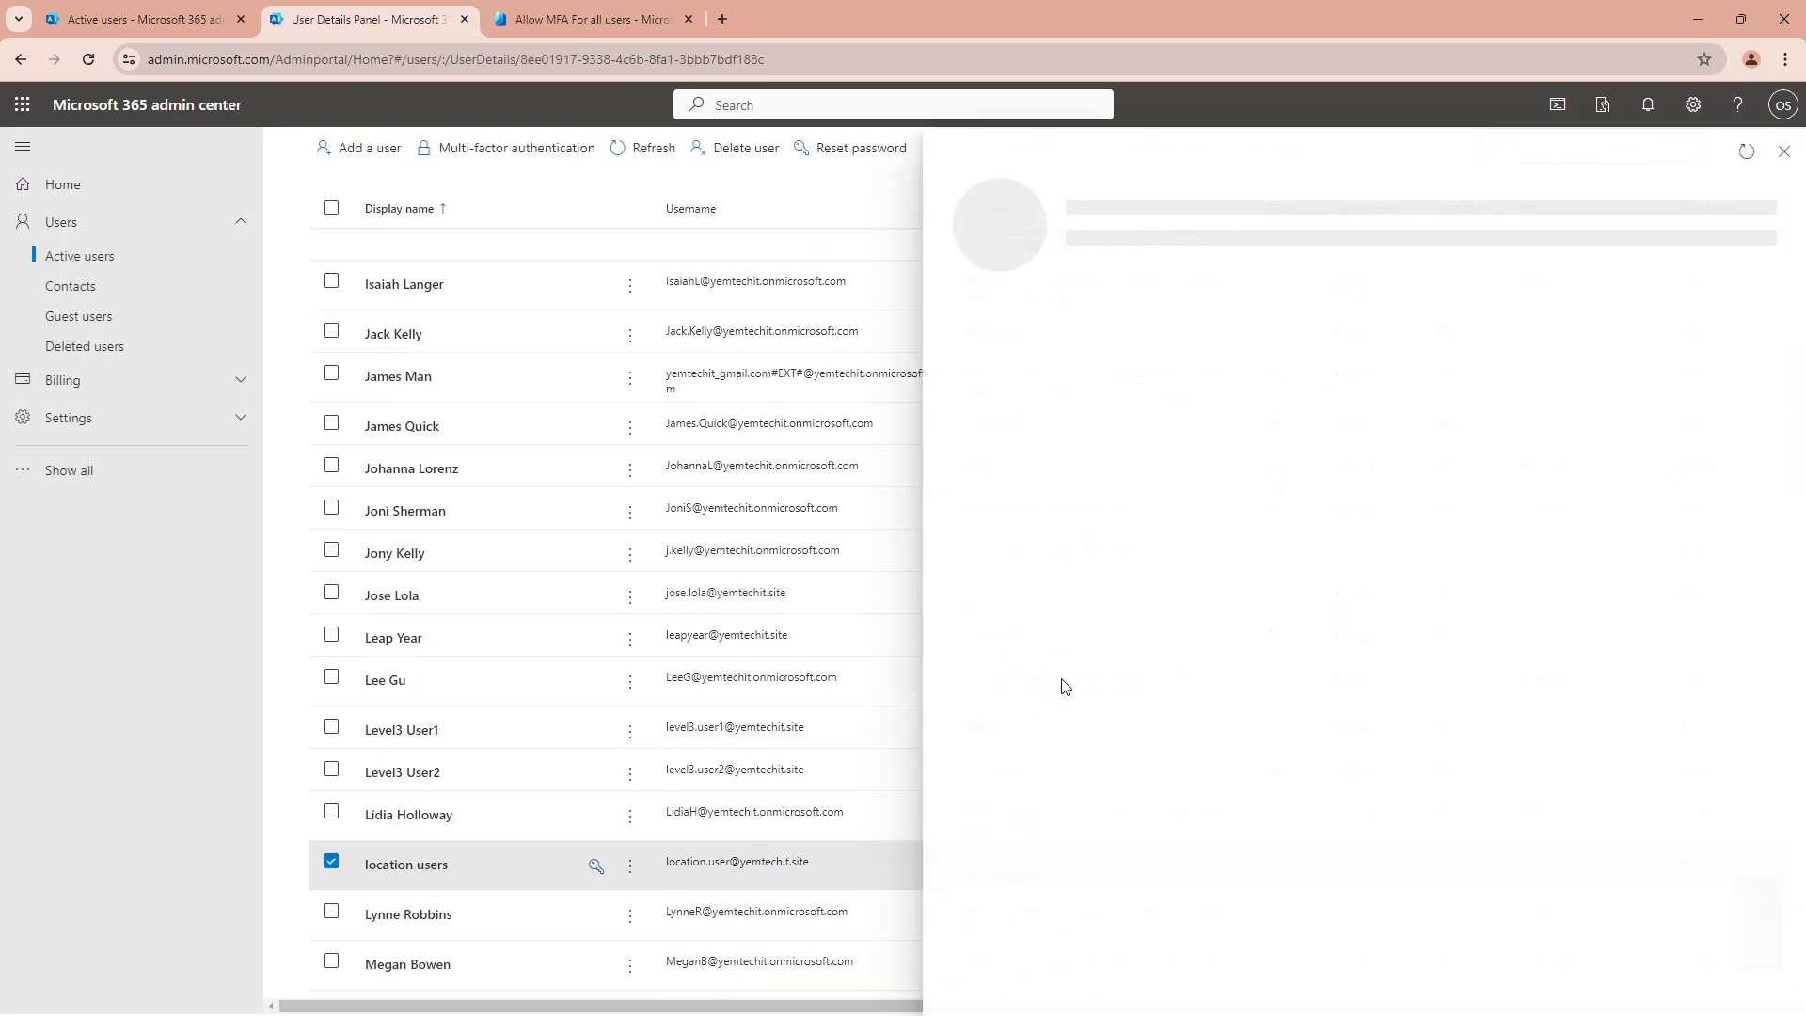
pyautogui.click(1157, 342)
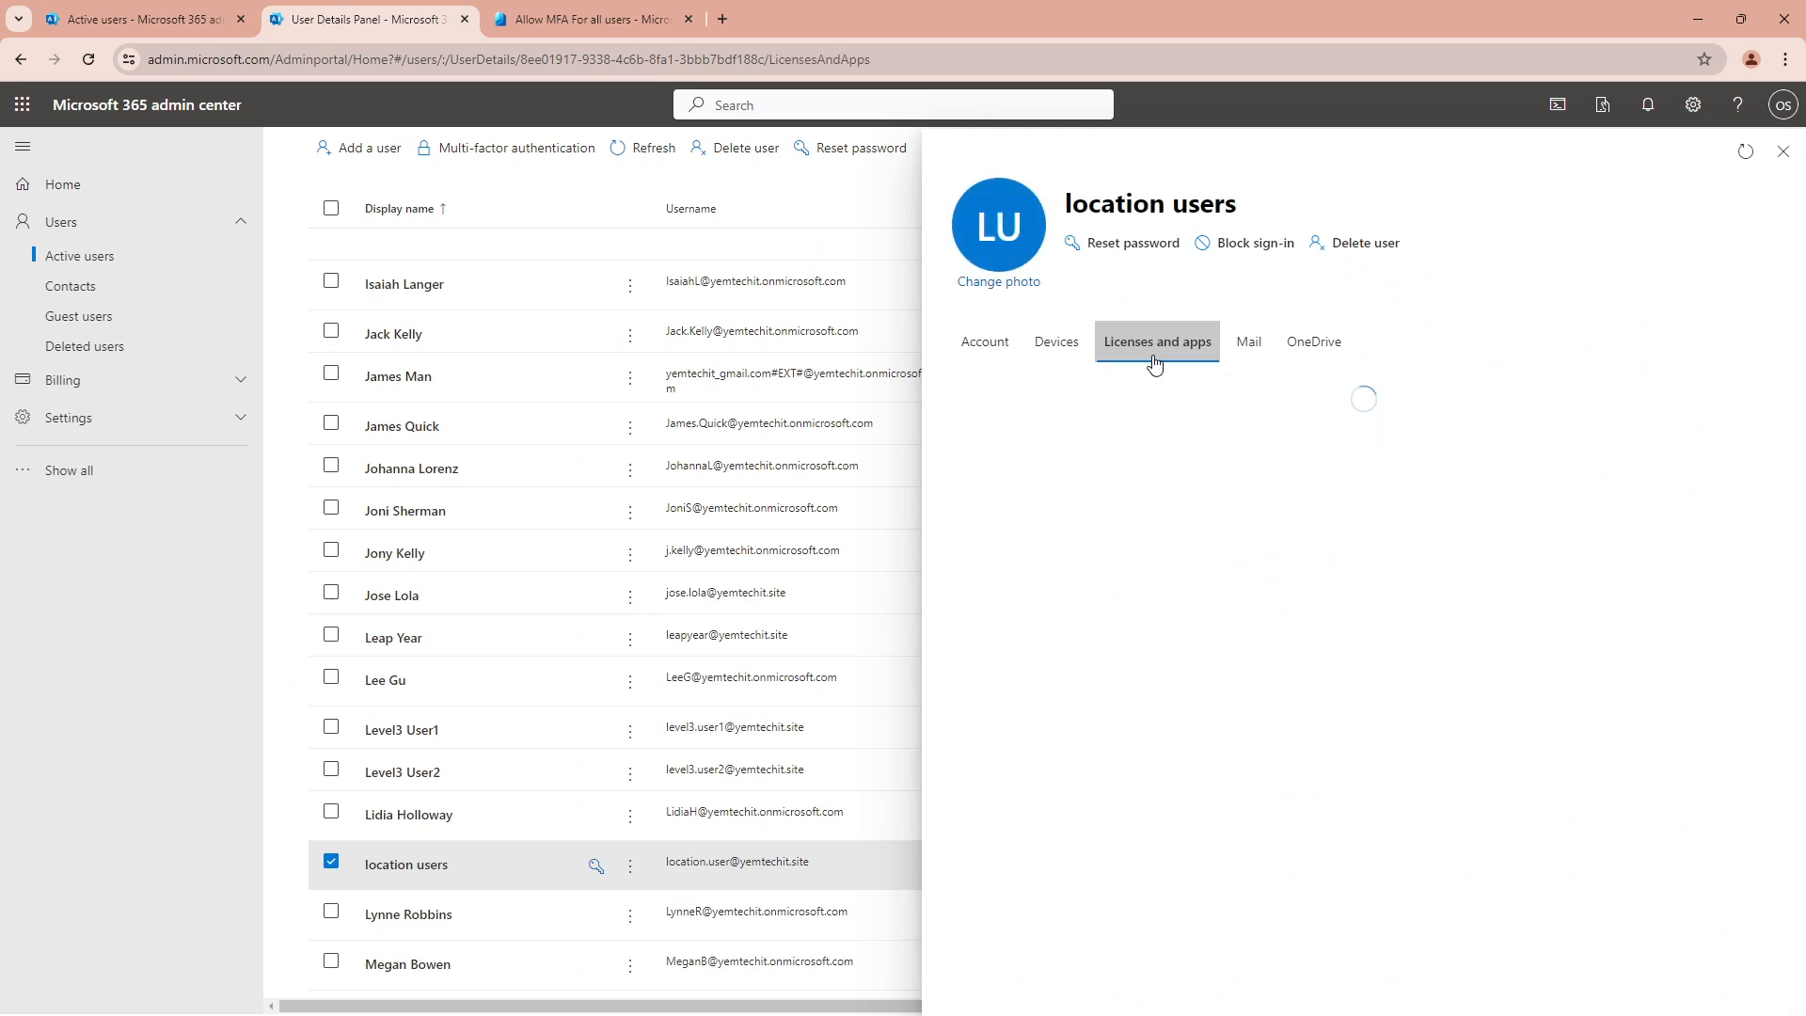
# Remove the Microsoft 365 E5 Developer license from location users and save
pyautogui.click(978, 624)
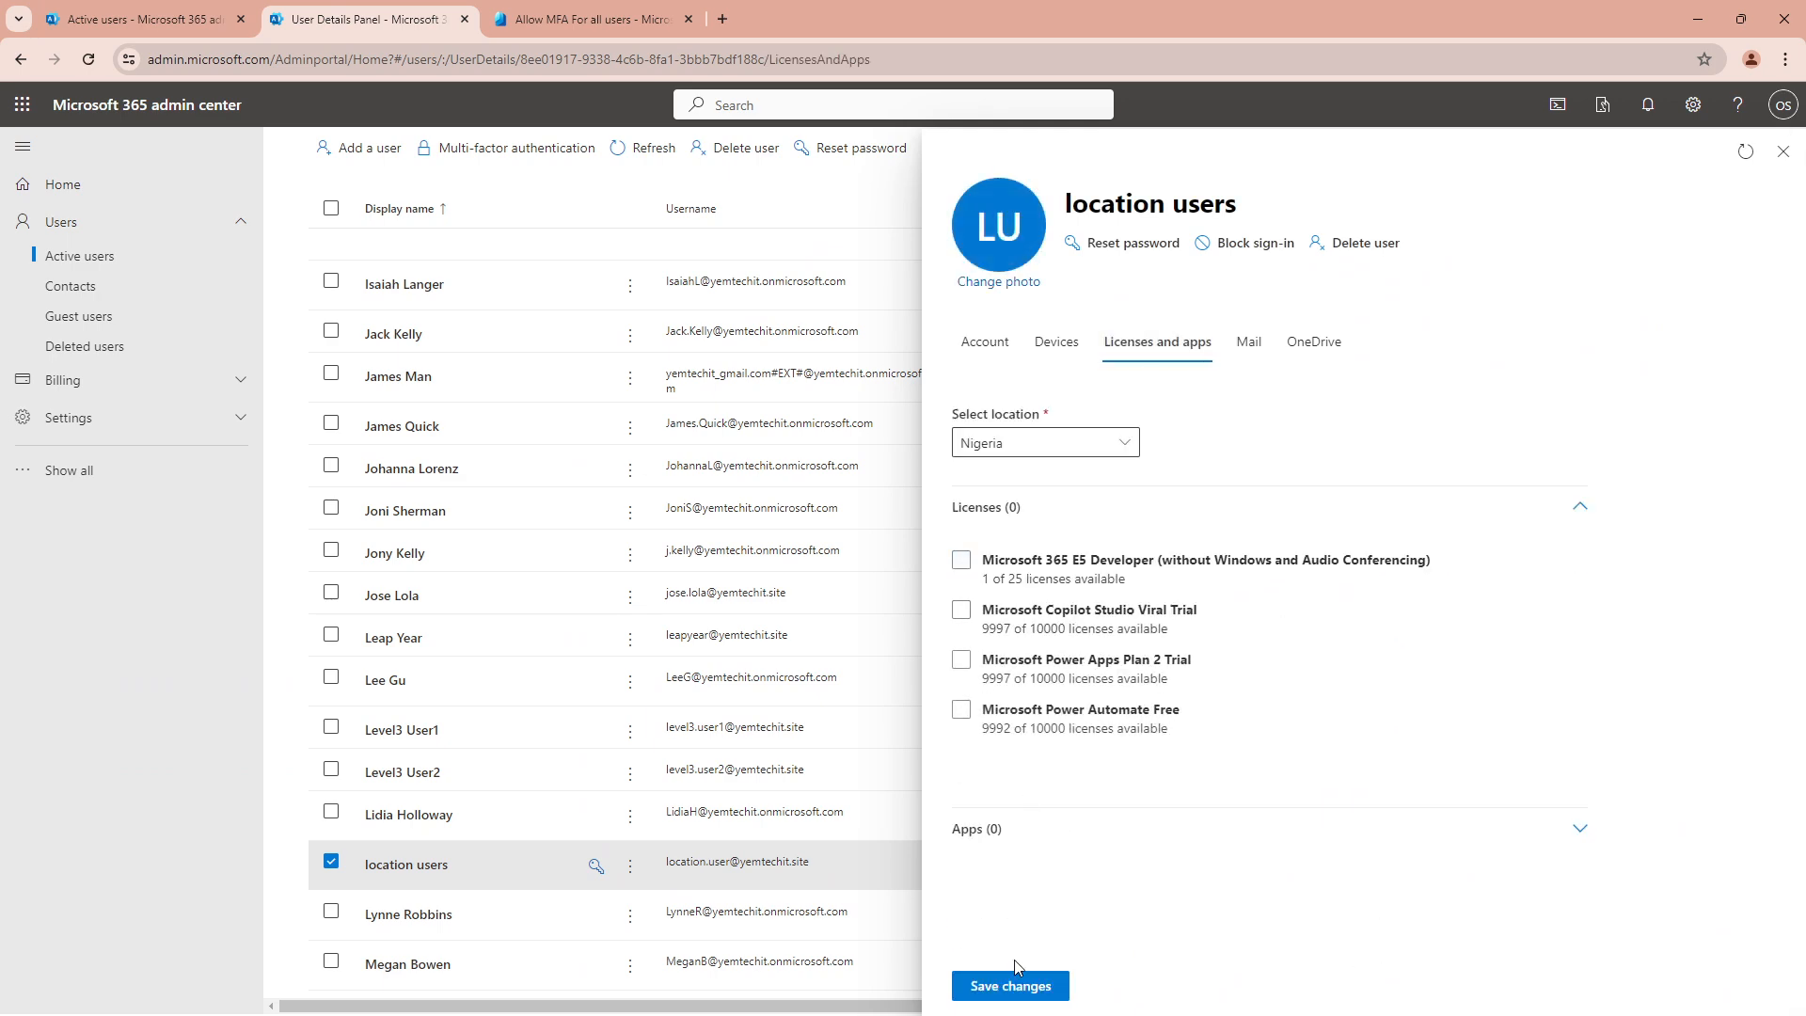
pyautogui.click(1014, 984)
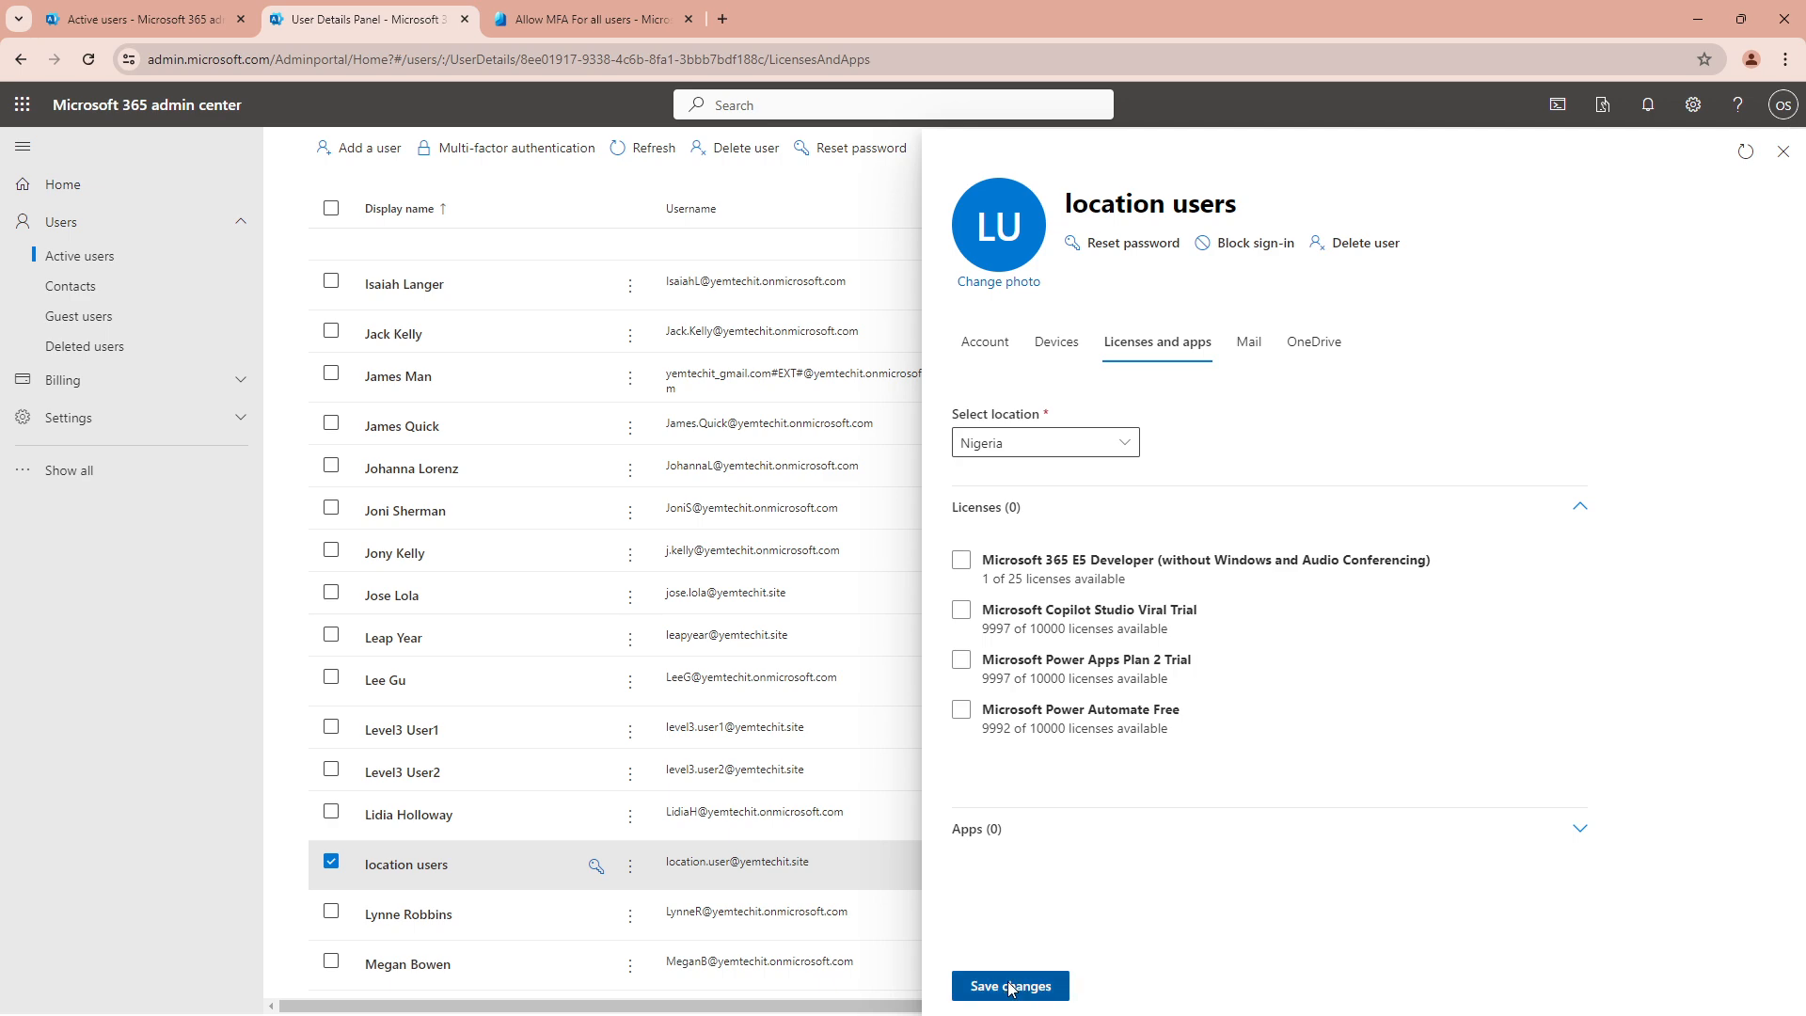
pyautogui.click(556, 17)
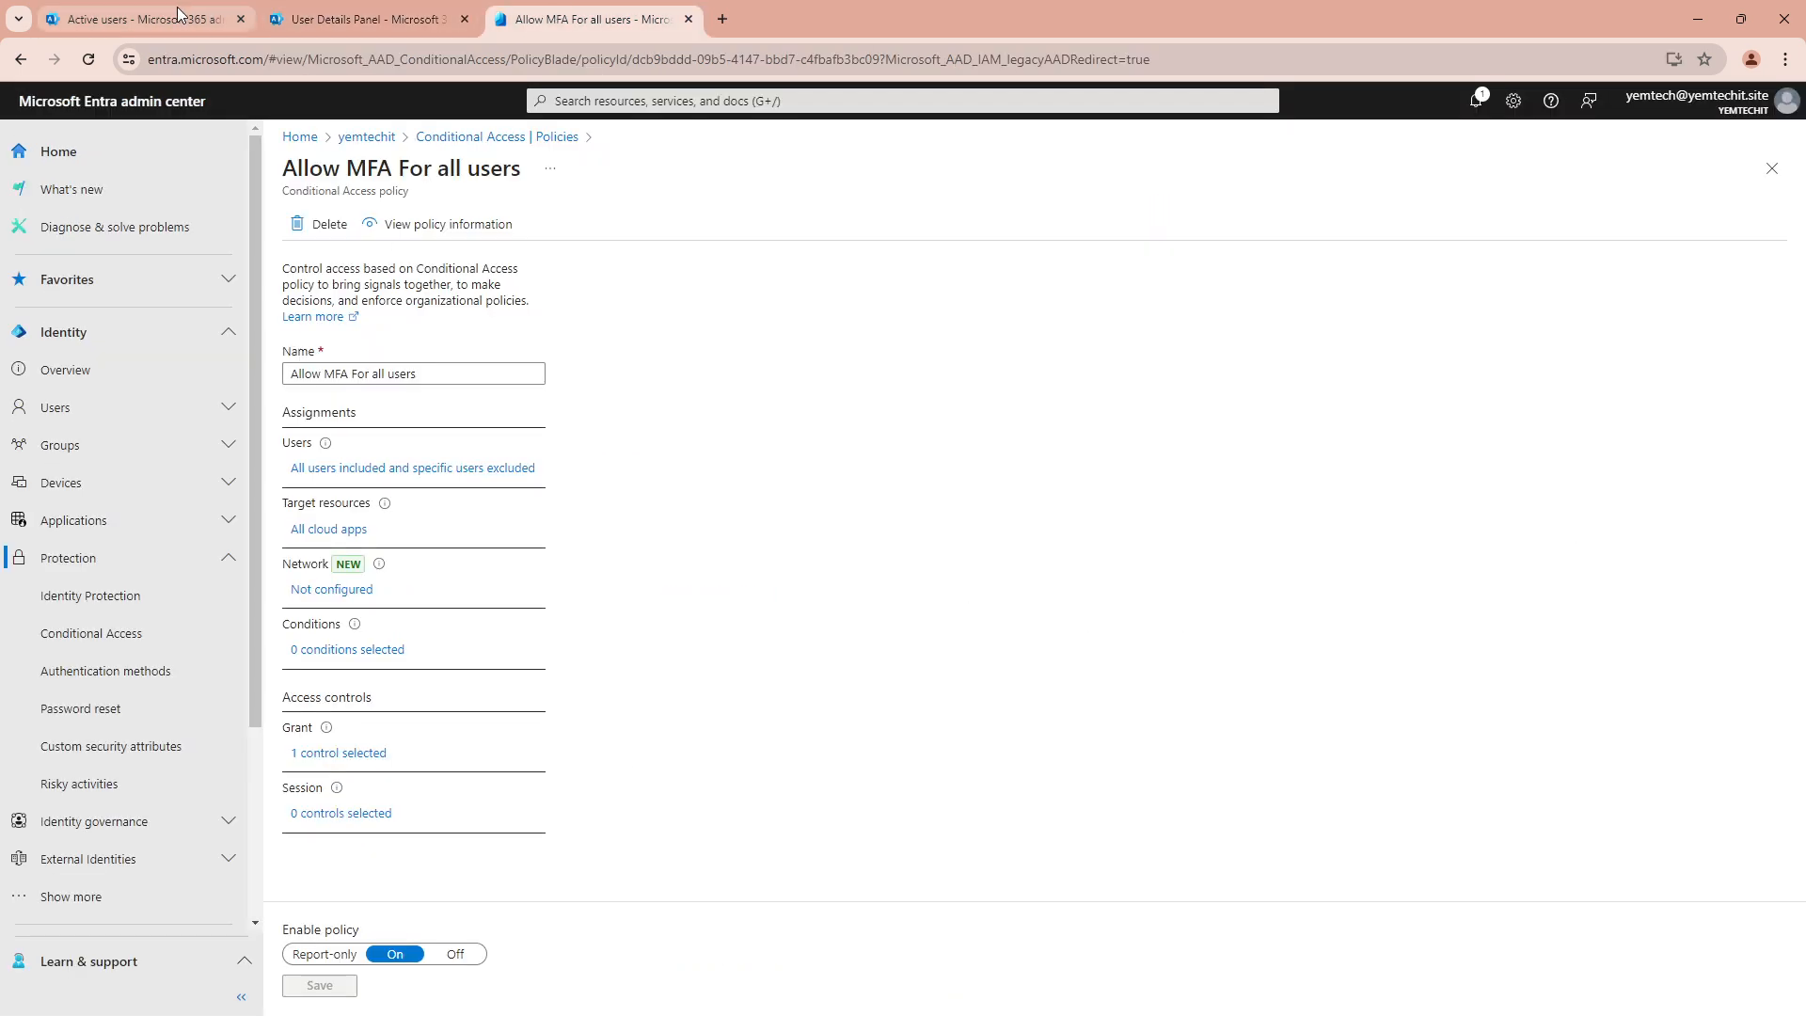
pyautogui.click(367, 19)
# Re-add, then remove the E5 Developer license again, save, and close the user panel
pyautogui.click(961, 590)
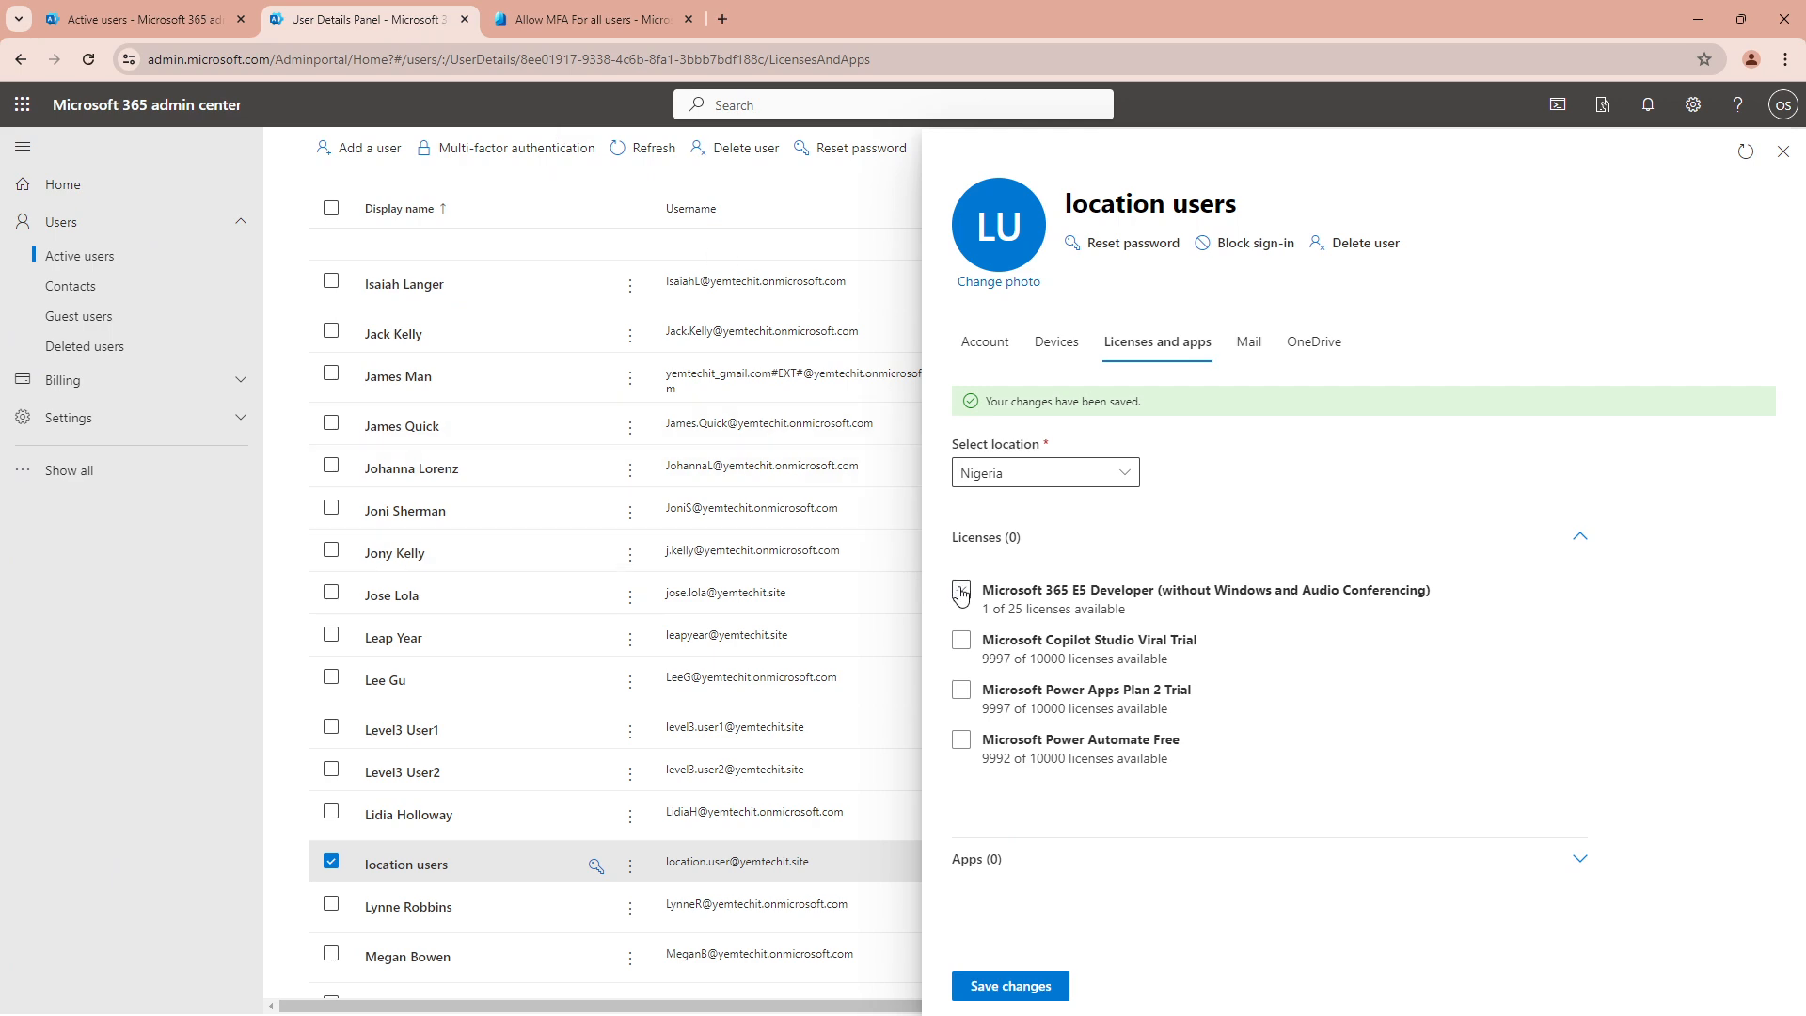
pyautogui.click(1020, 986)
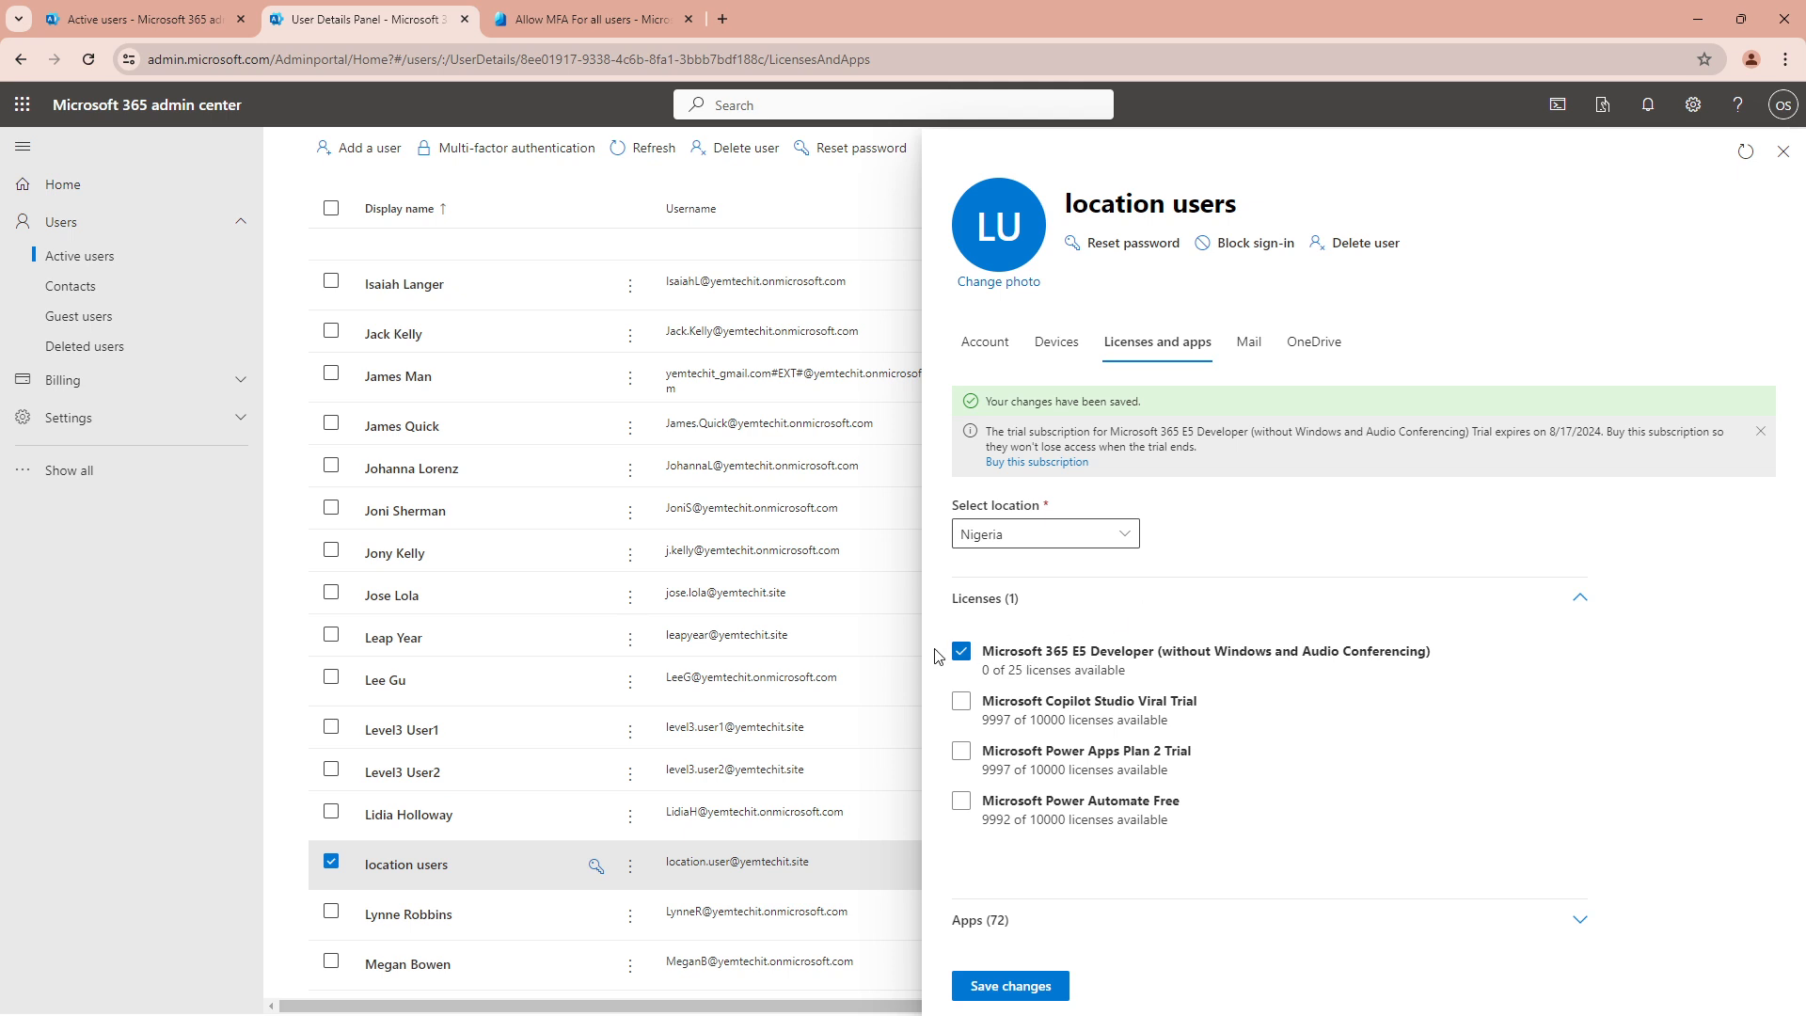
pyautogui.click(960, 651)
pyautogui.click(1011, 986)
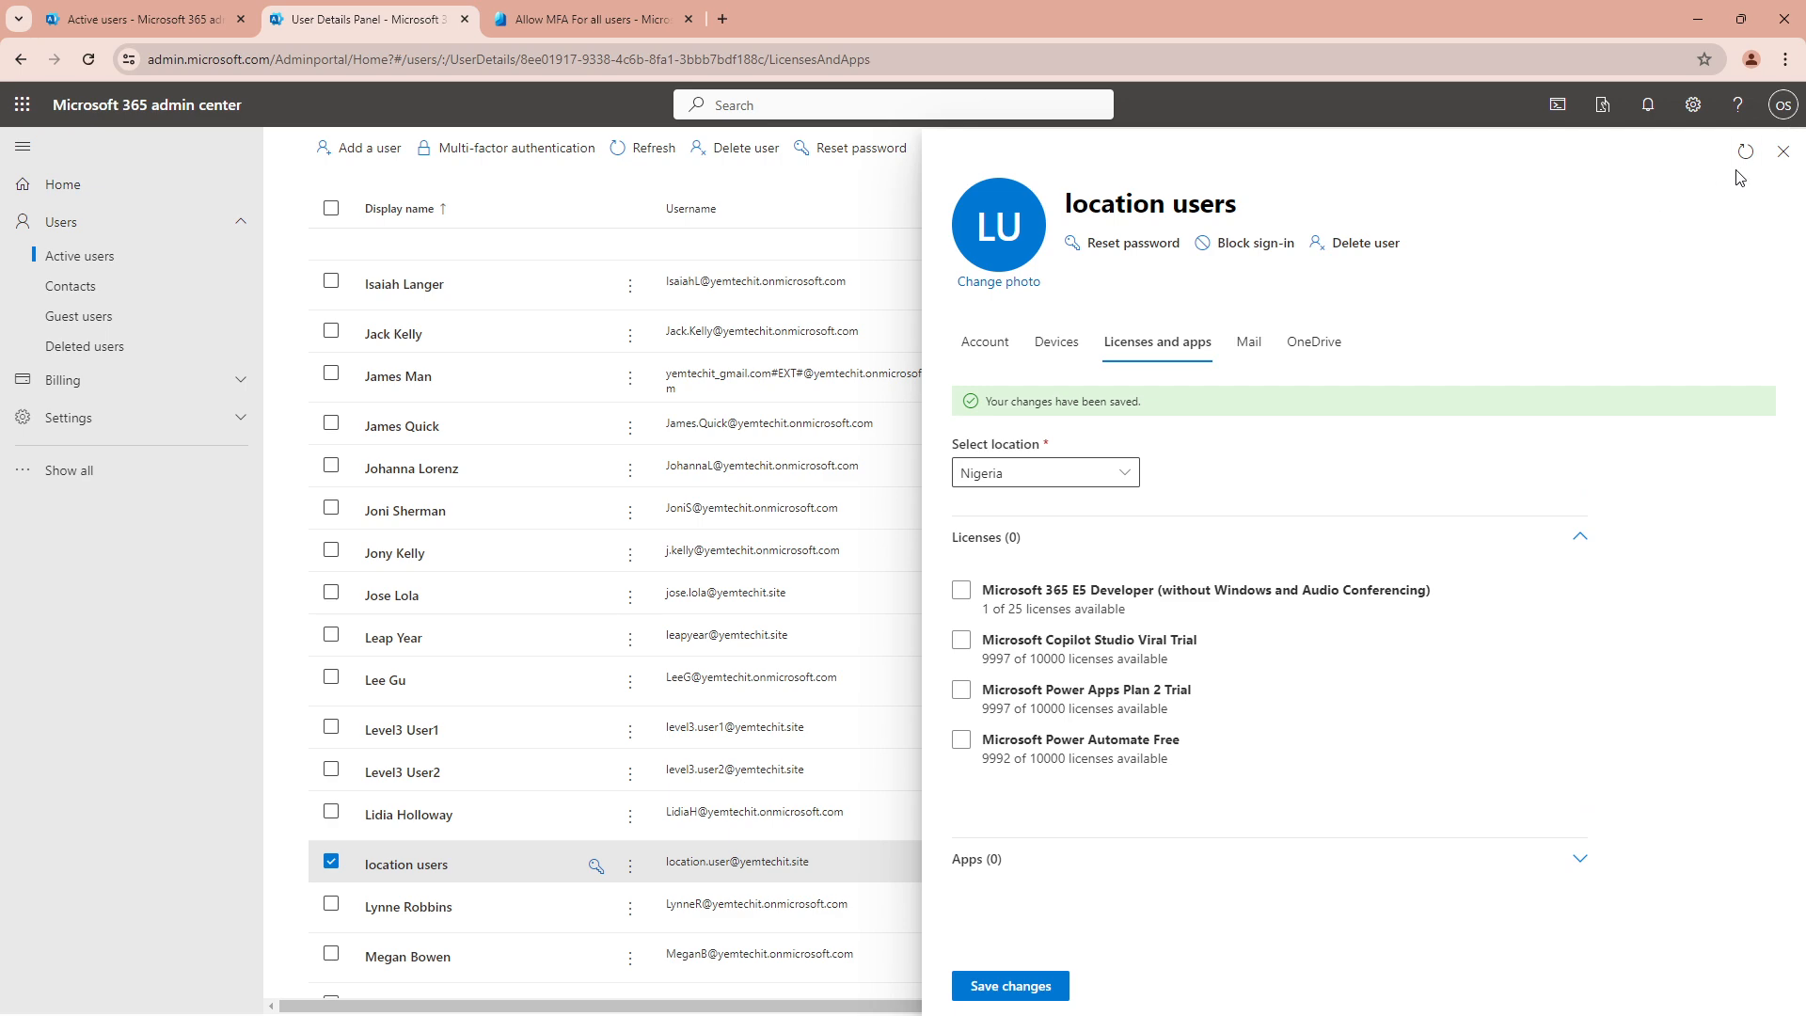
pyautogui.click(1782, 152)
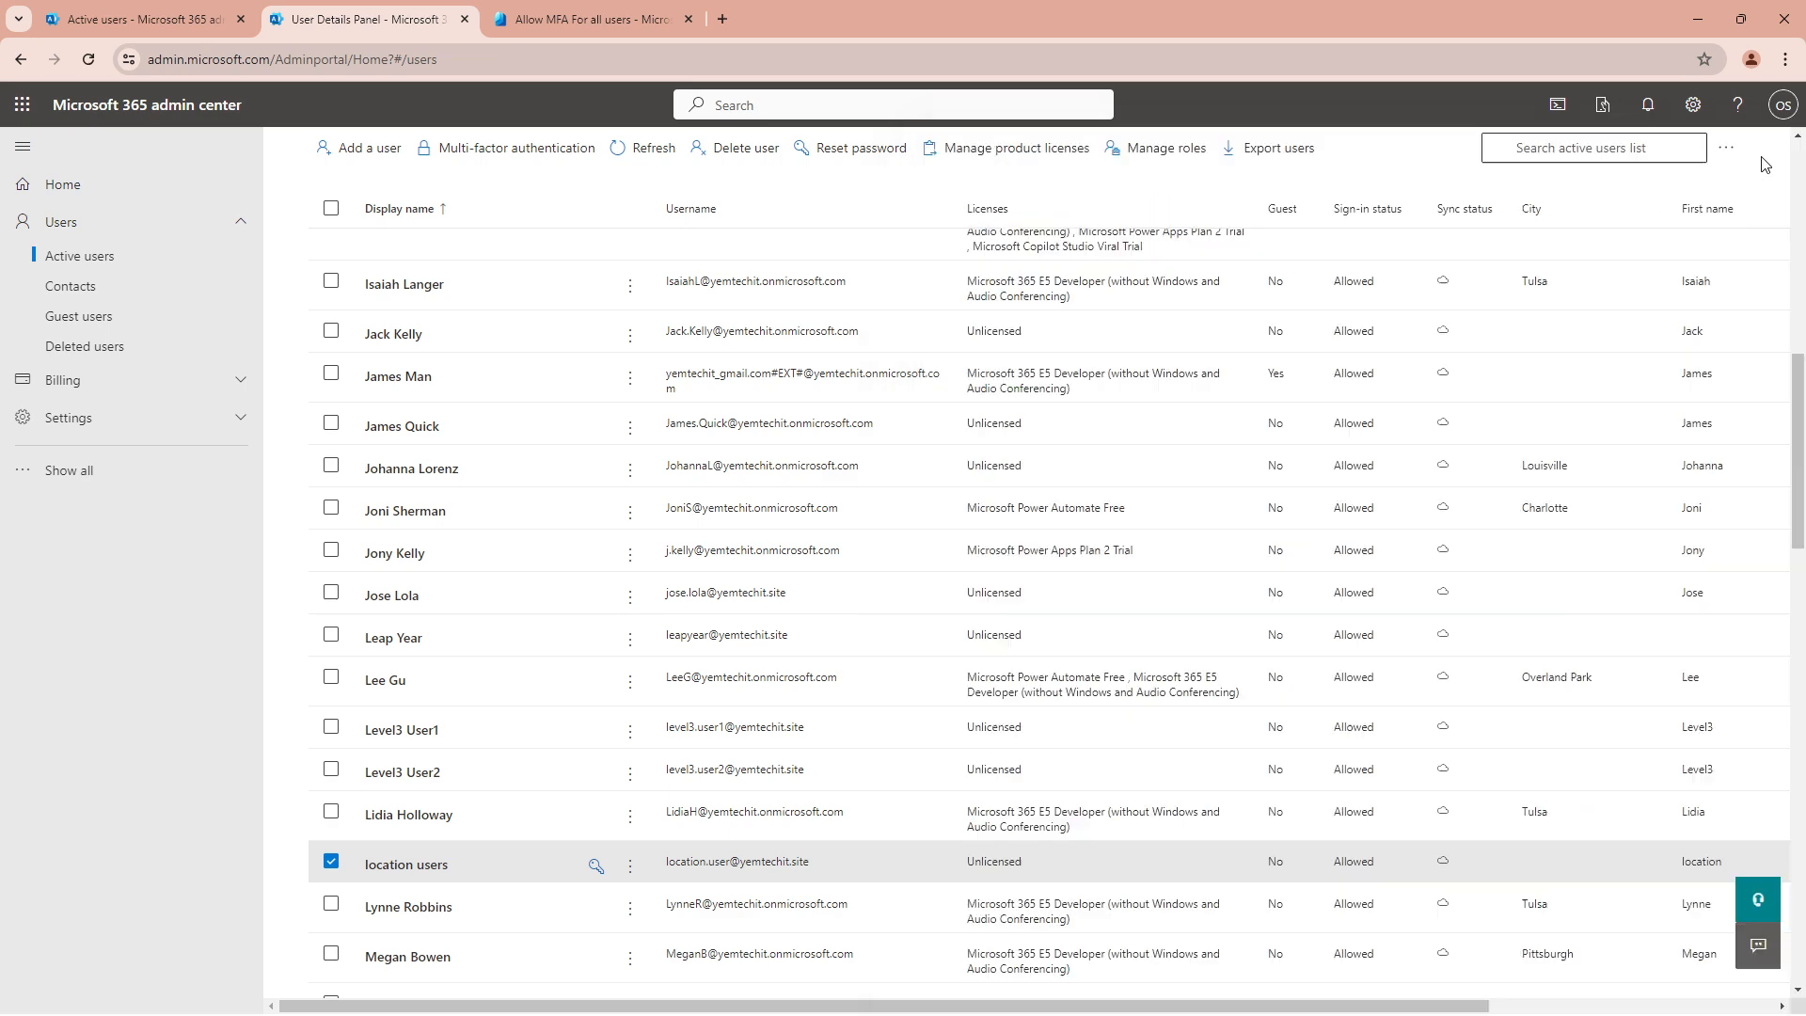
pyautogui.click(174, 21)
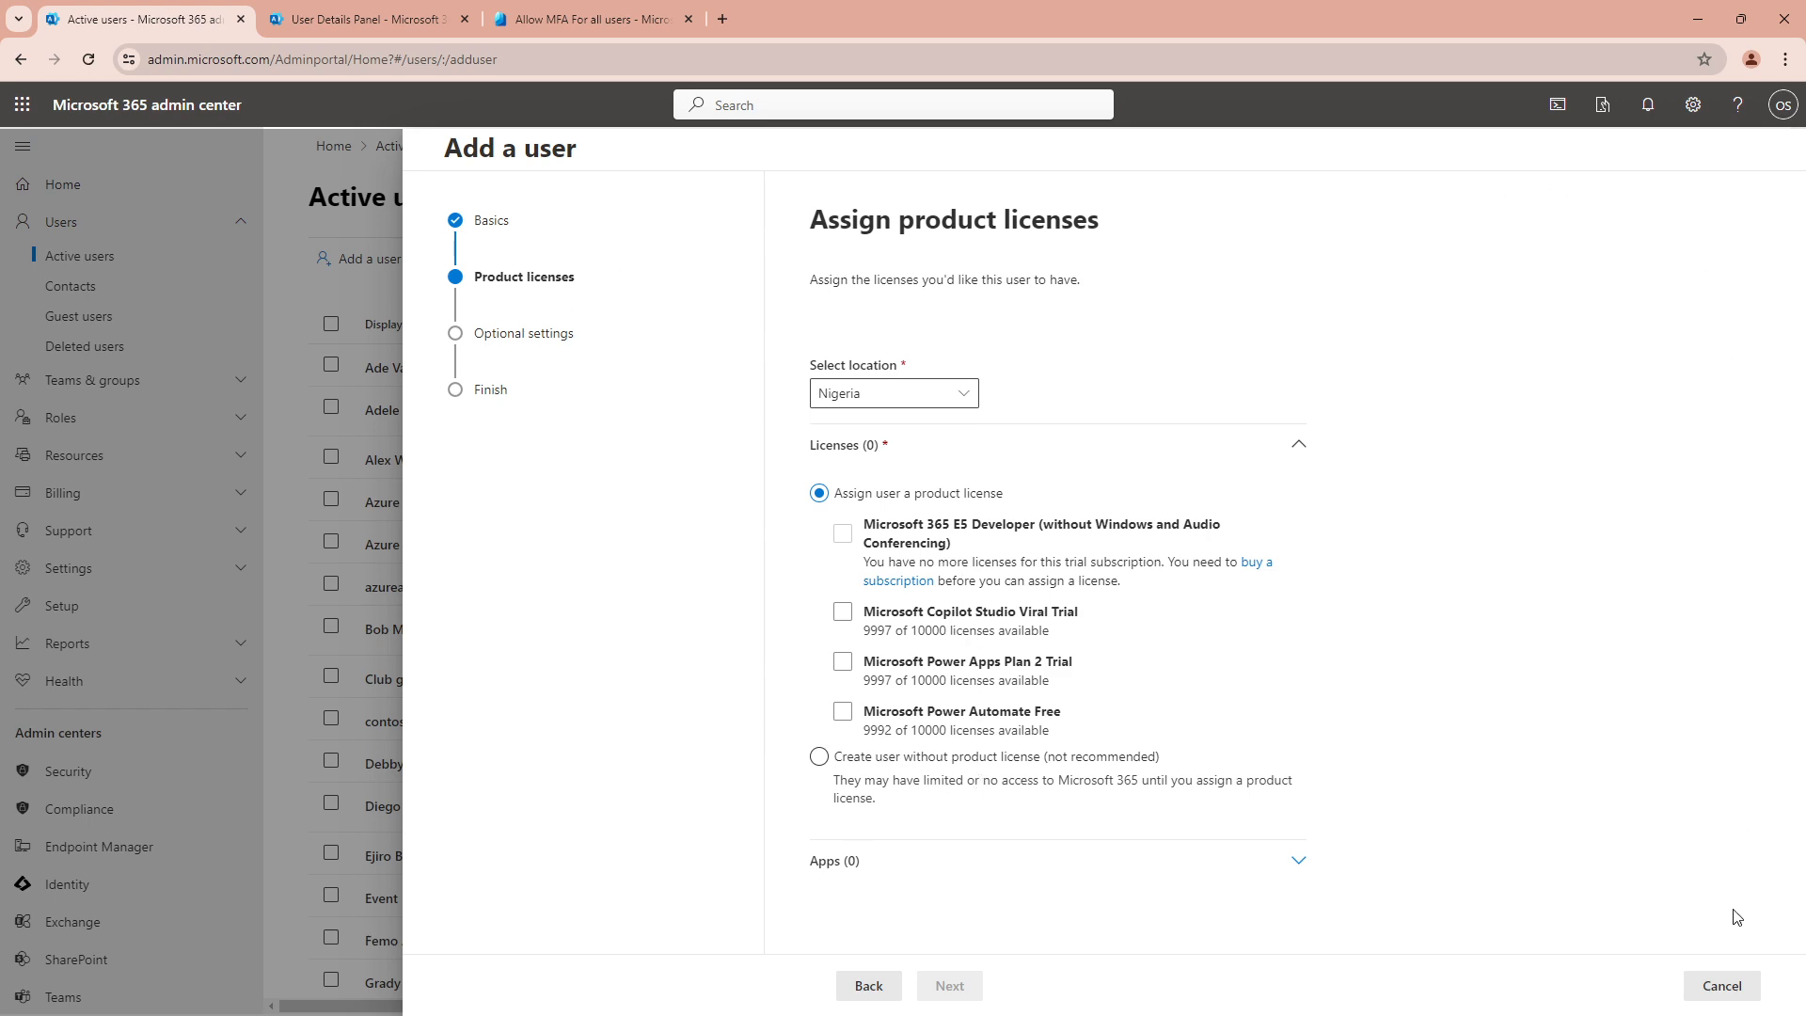
# Discard the old draft and start user 'test MFA' with username test.mfa
pyautogui.click(1726, 986)
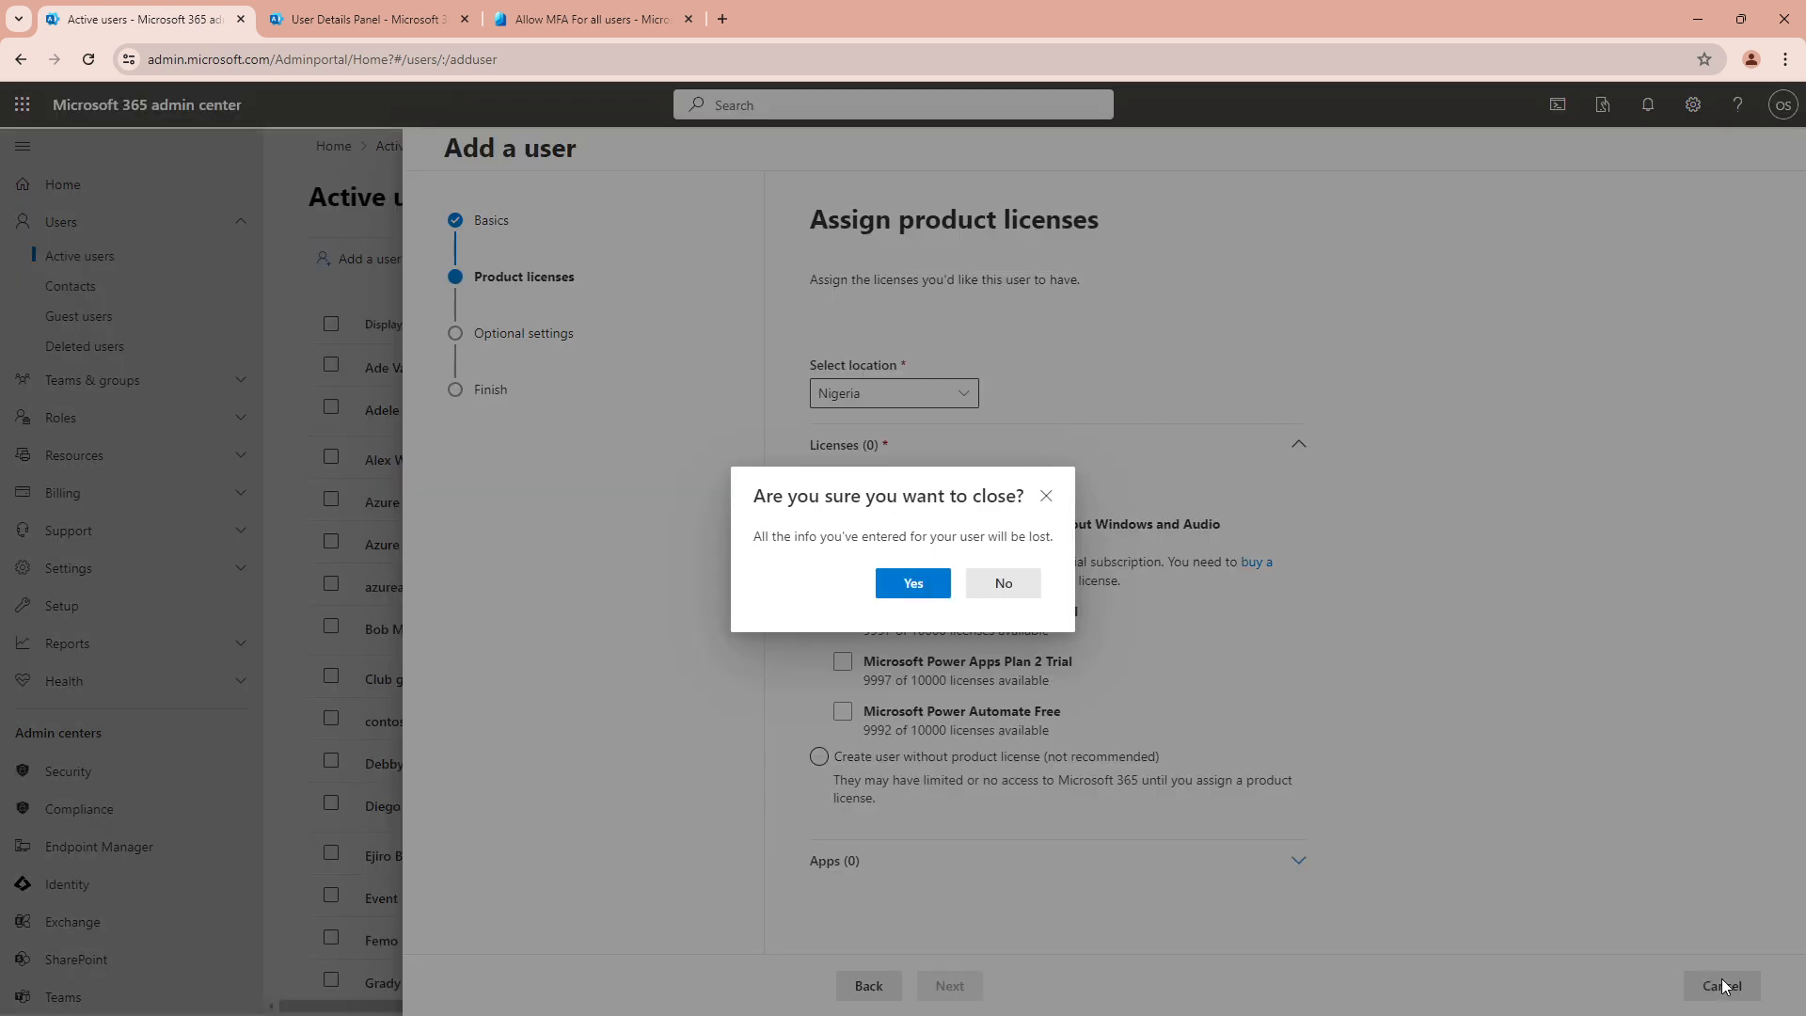
pyautogui.click(927, 584)
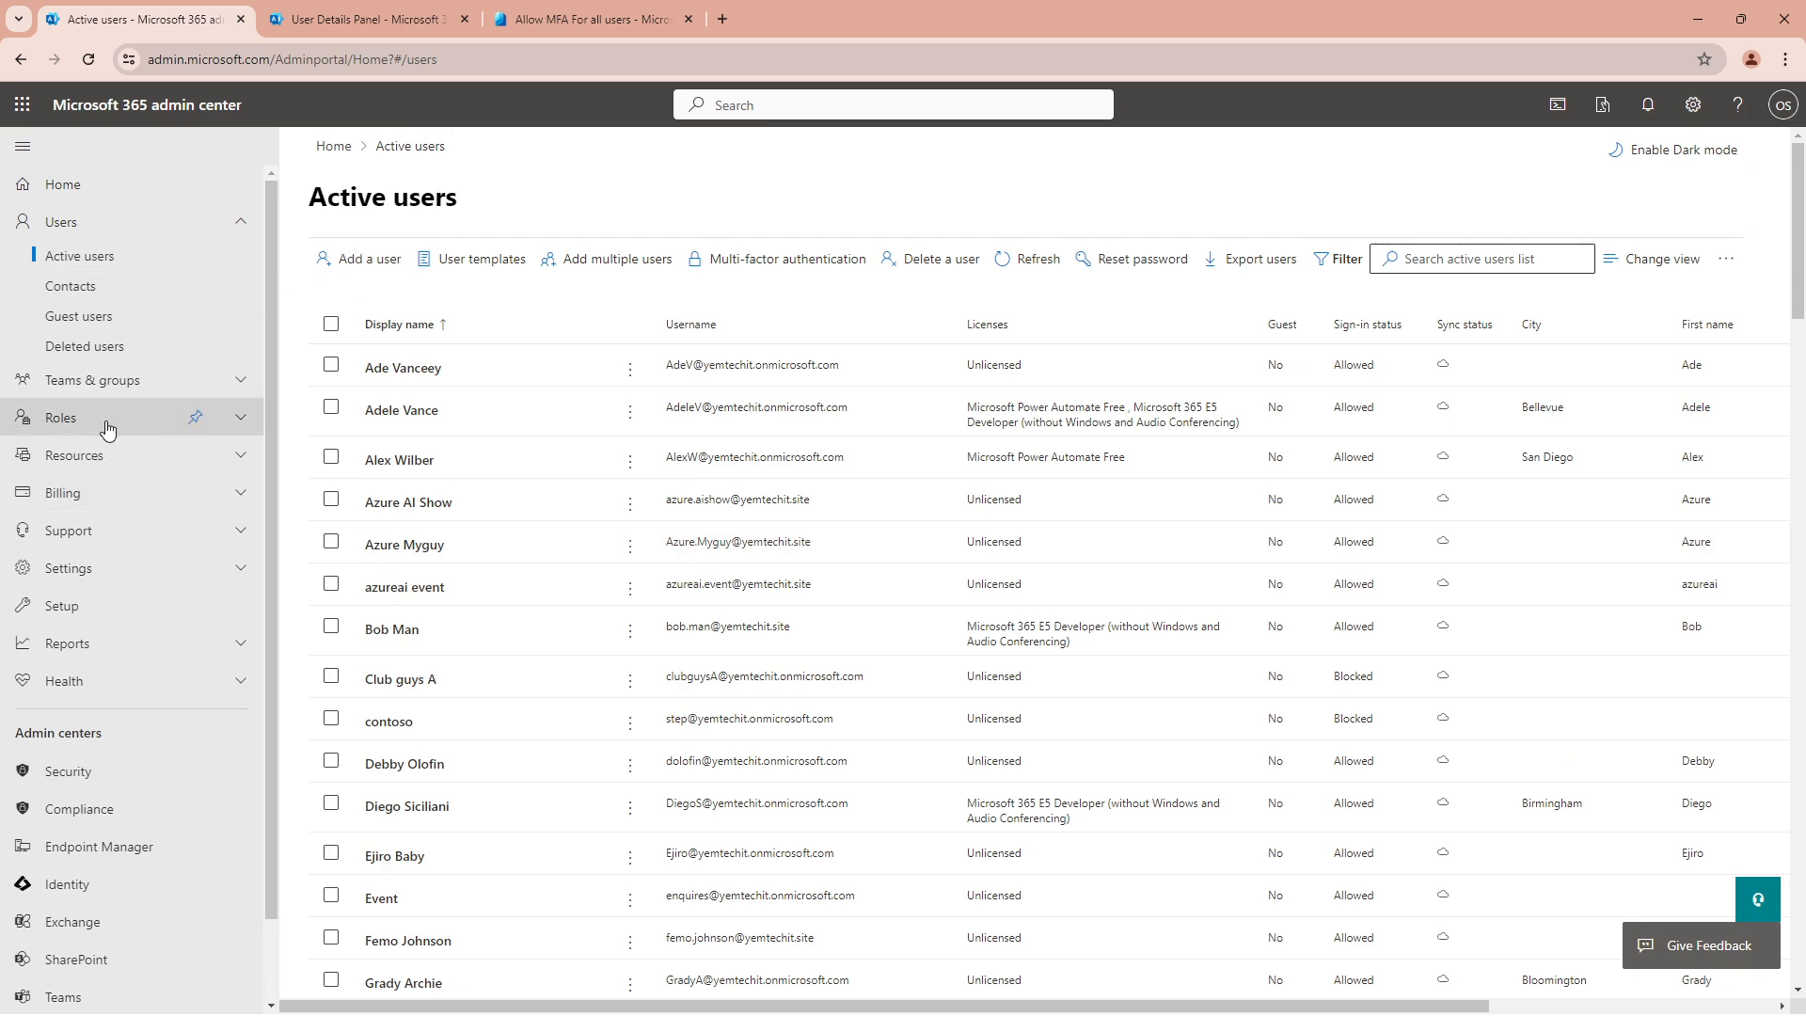
pyautogui.click(392, 268)
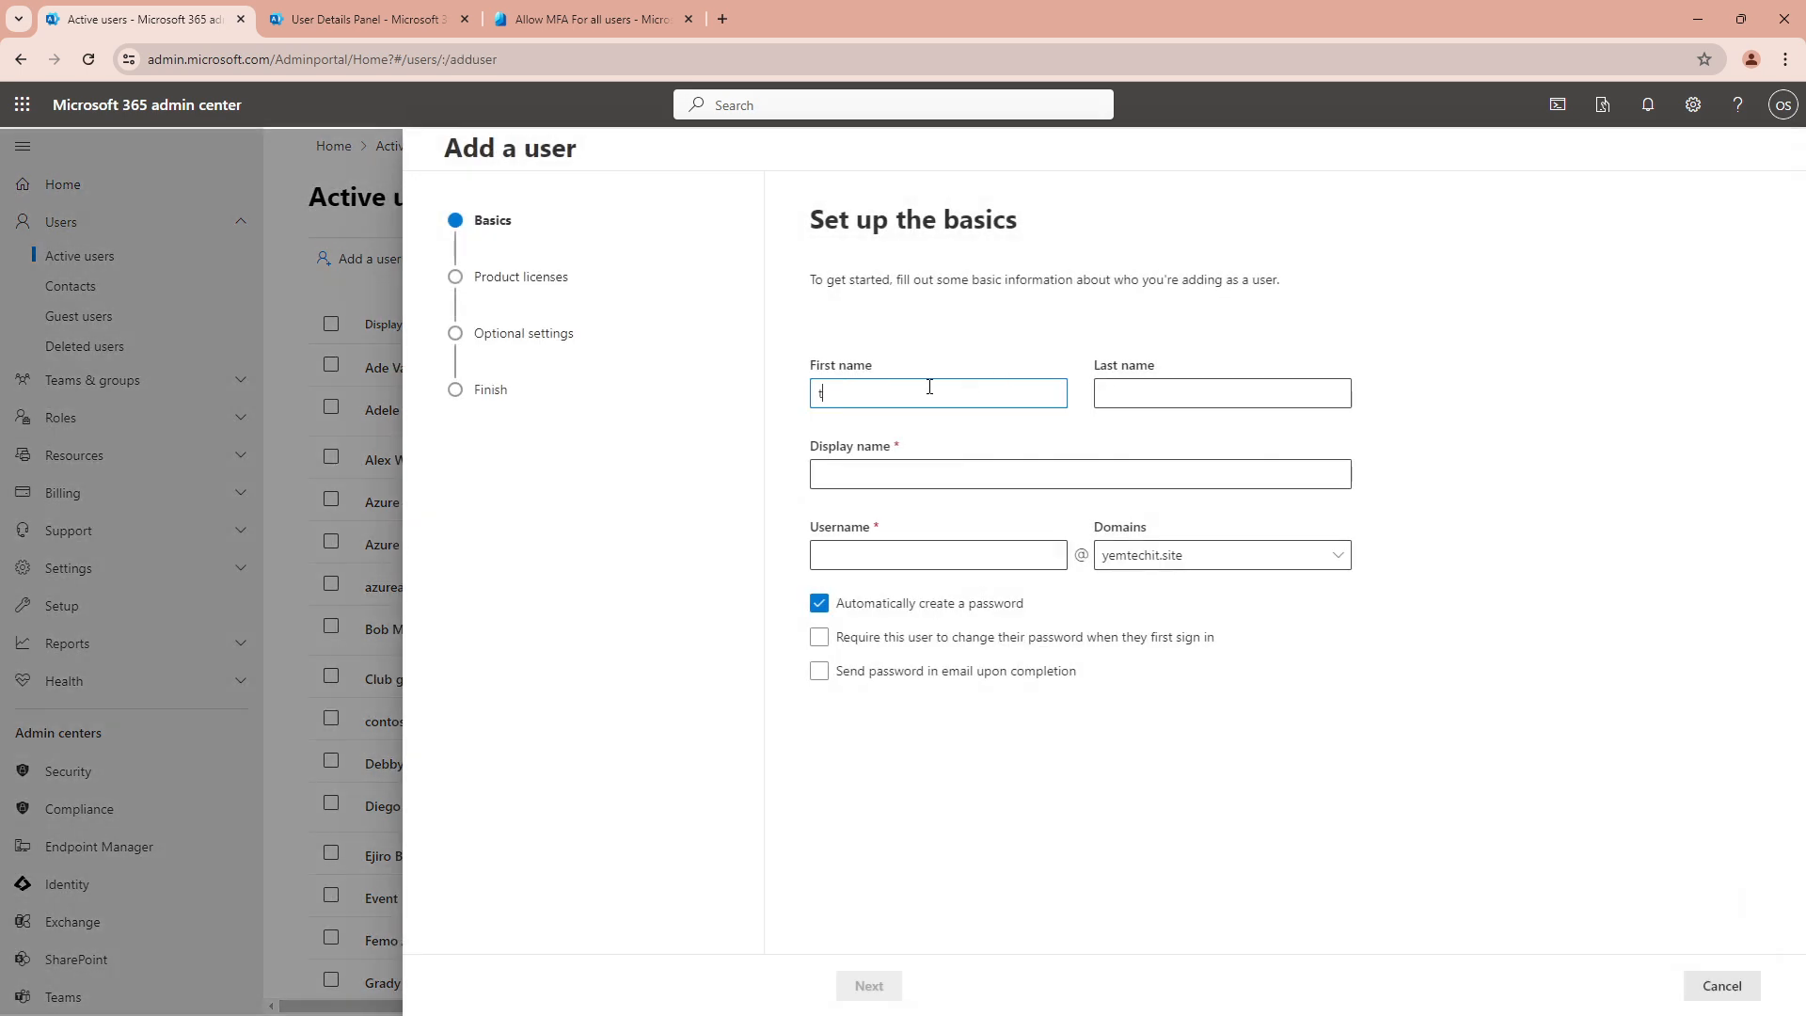
pyautogui.press('Tab')
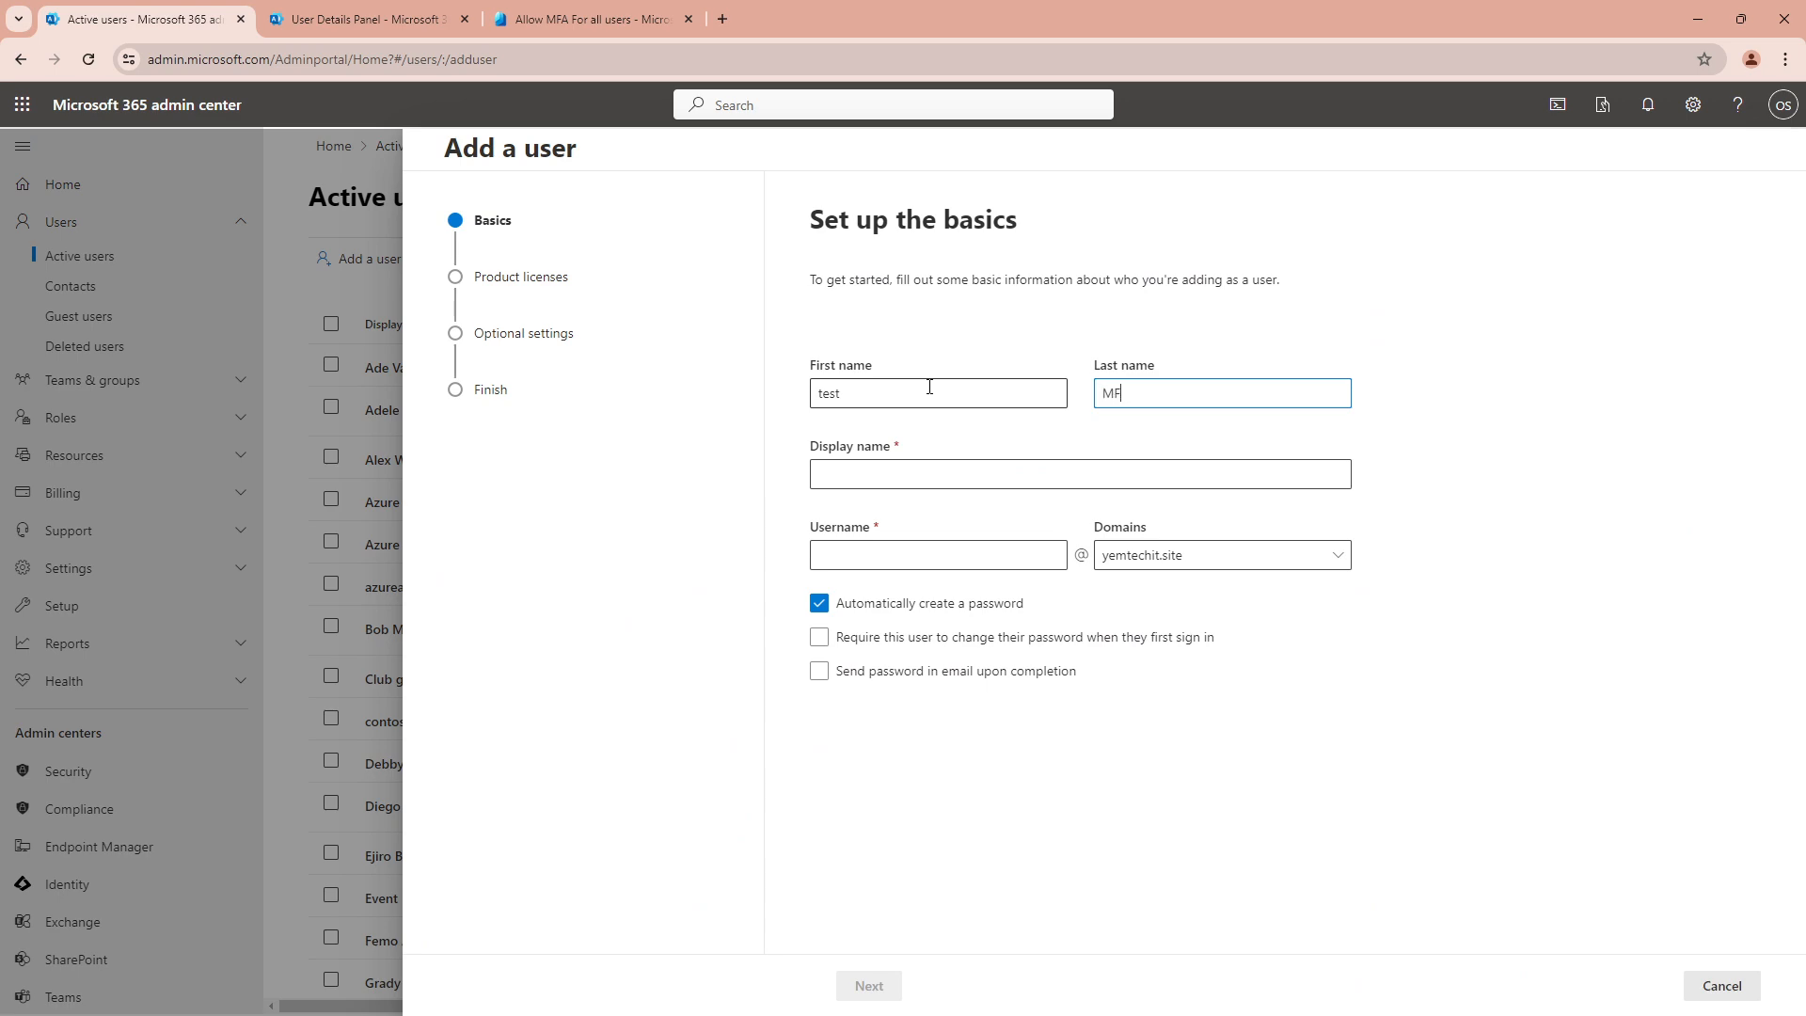
pyautogui.press('Tab')
pyautogui.press('Tab')
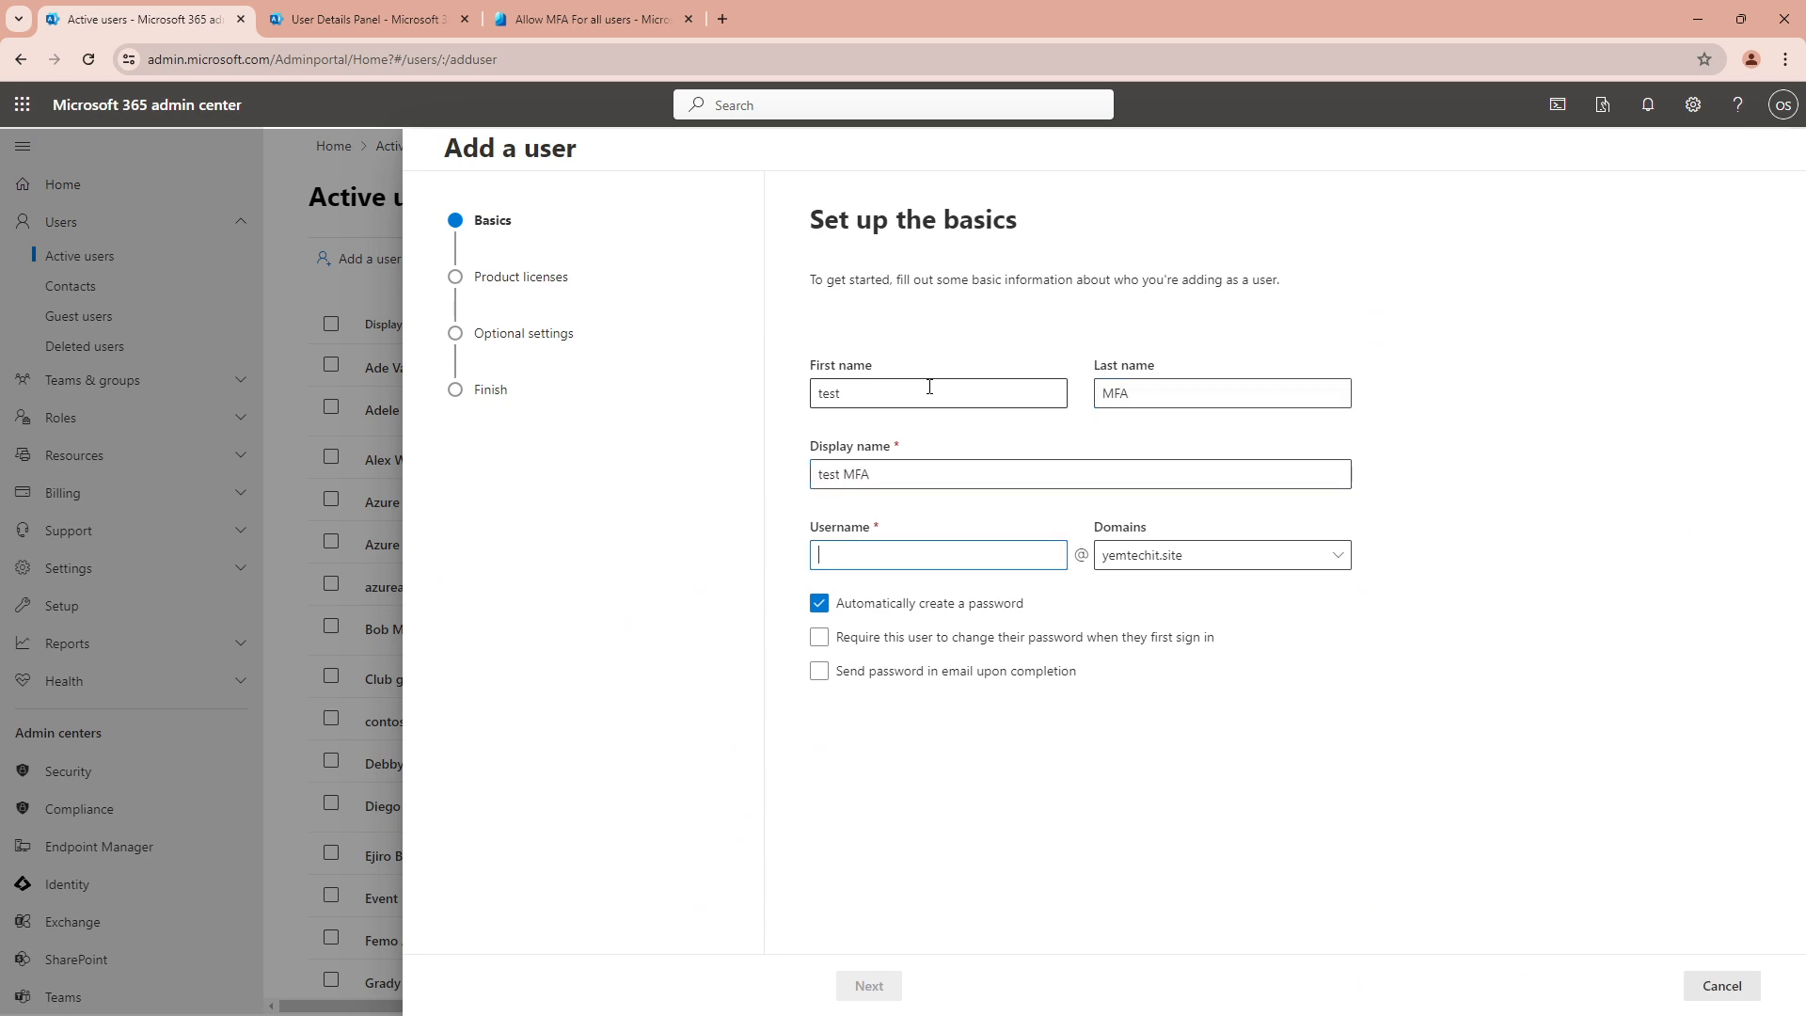
pyautogui.write('test.mf')
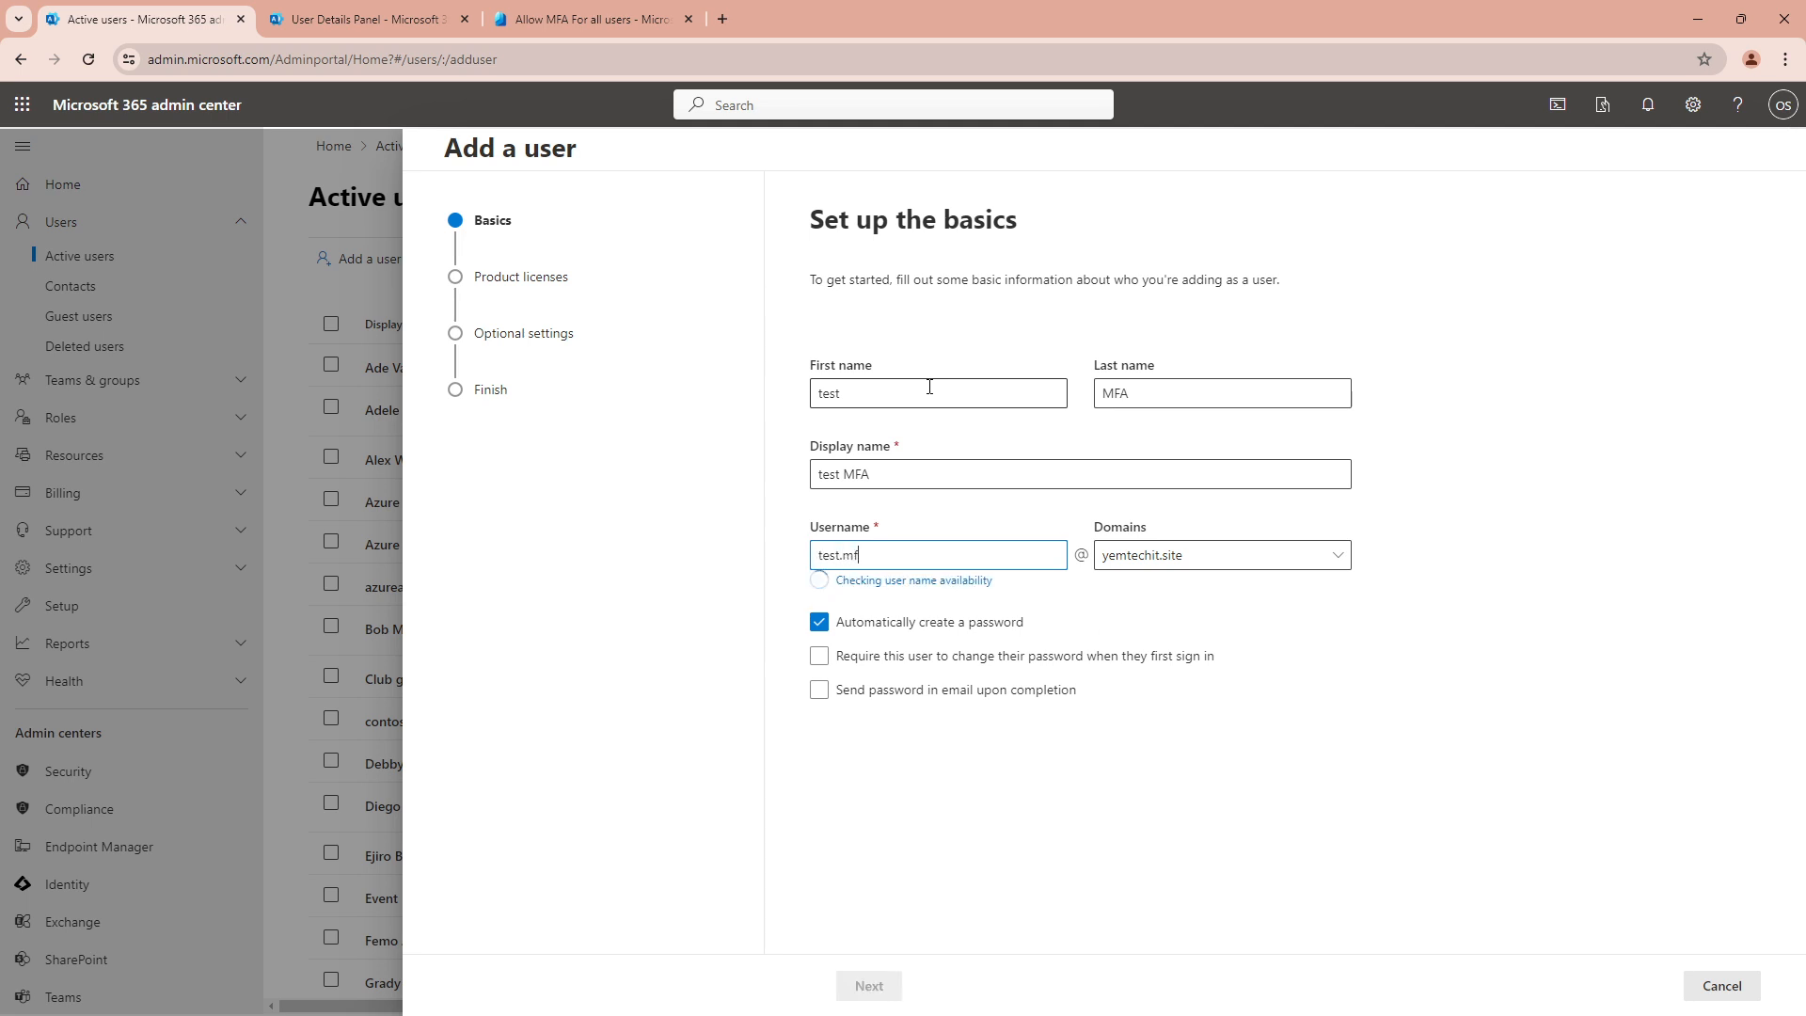
pyautogui.write('a')
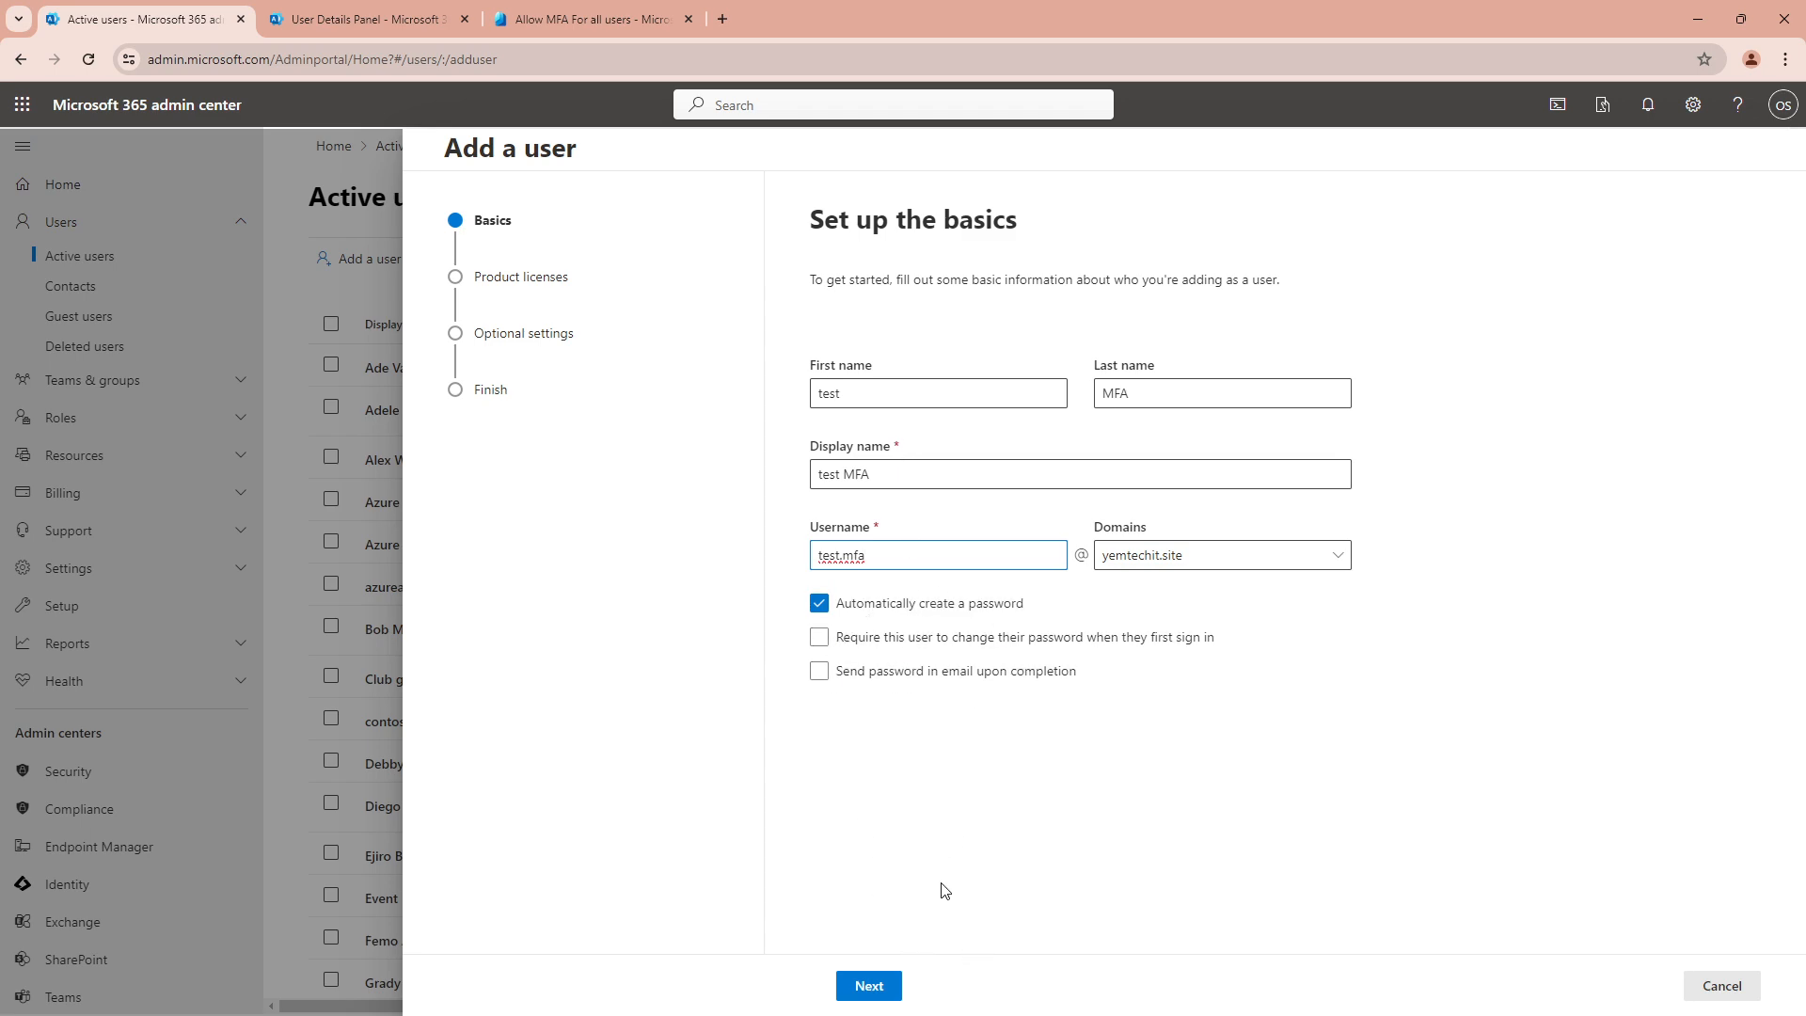
pyautogui.click(868, 985)
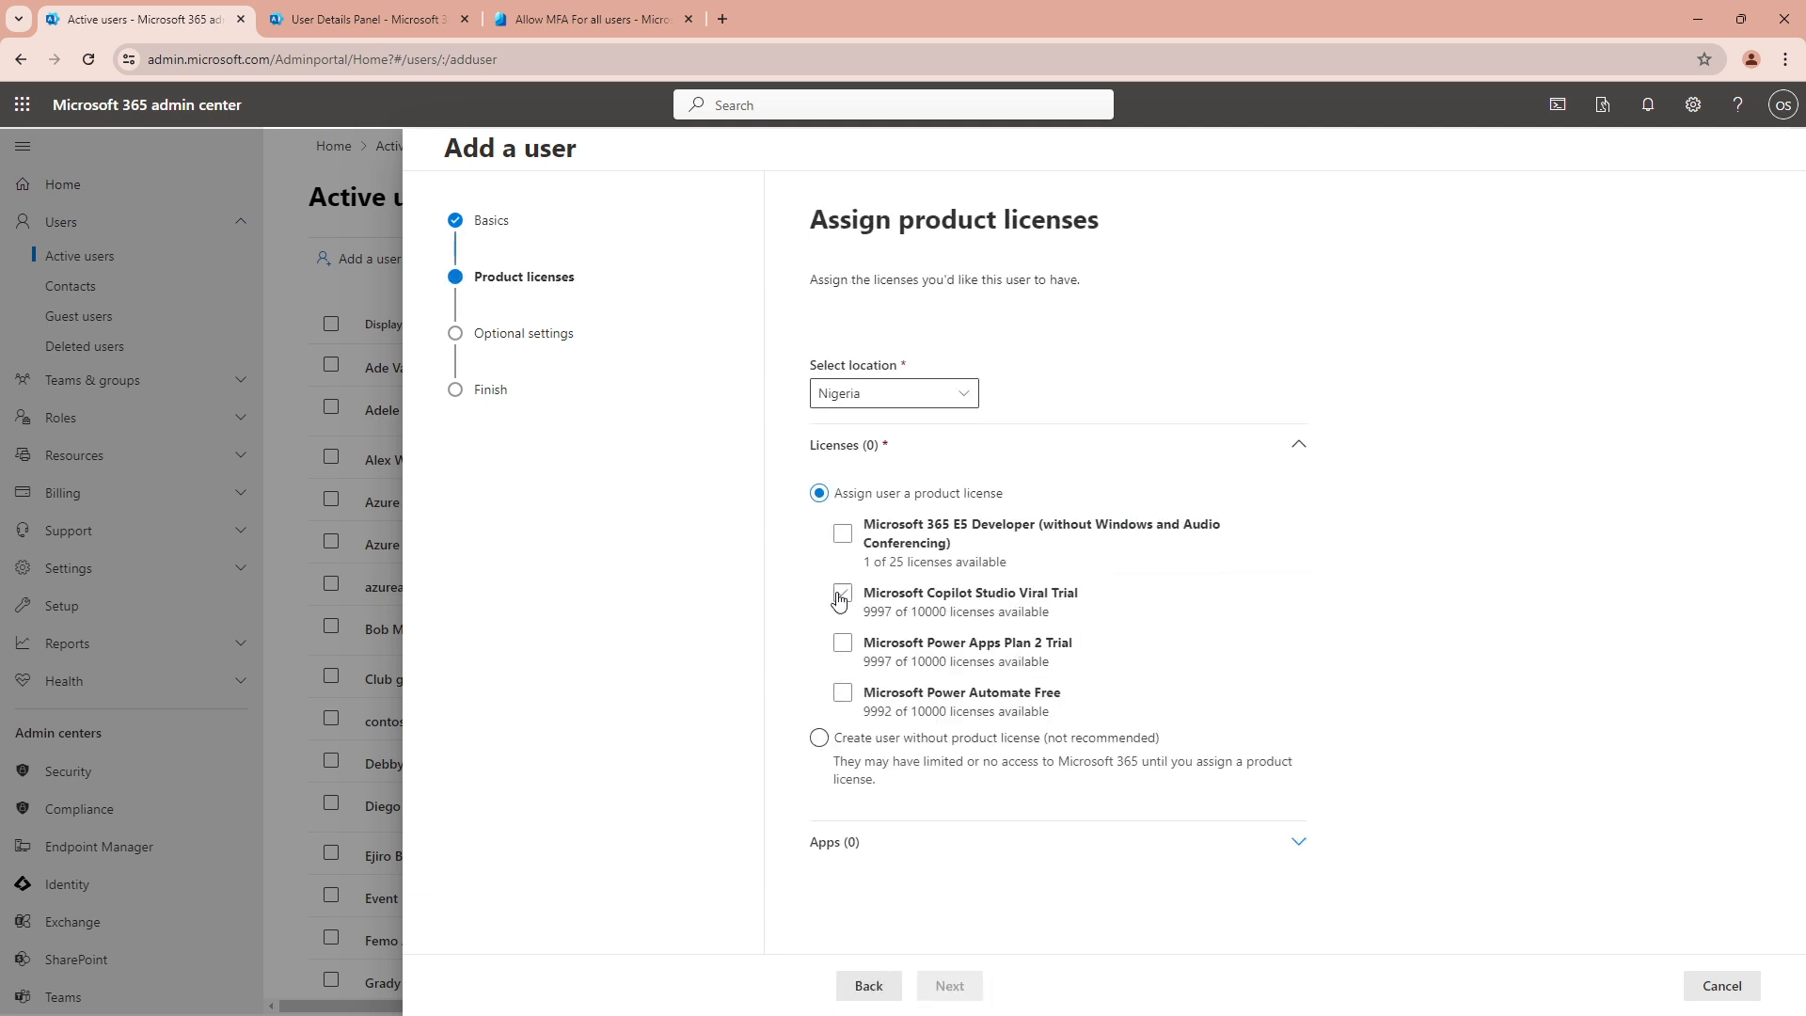
# Give test MFA the Microsoft 365 E5 Developer licence and United Kingdom location, then finish adding
pyautogui.click(842, 533)
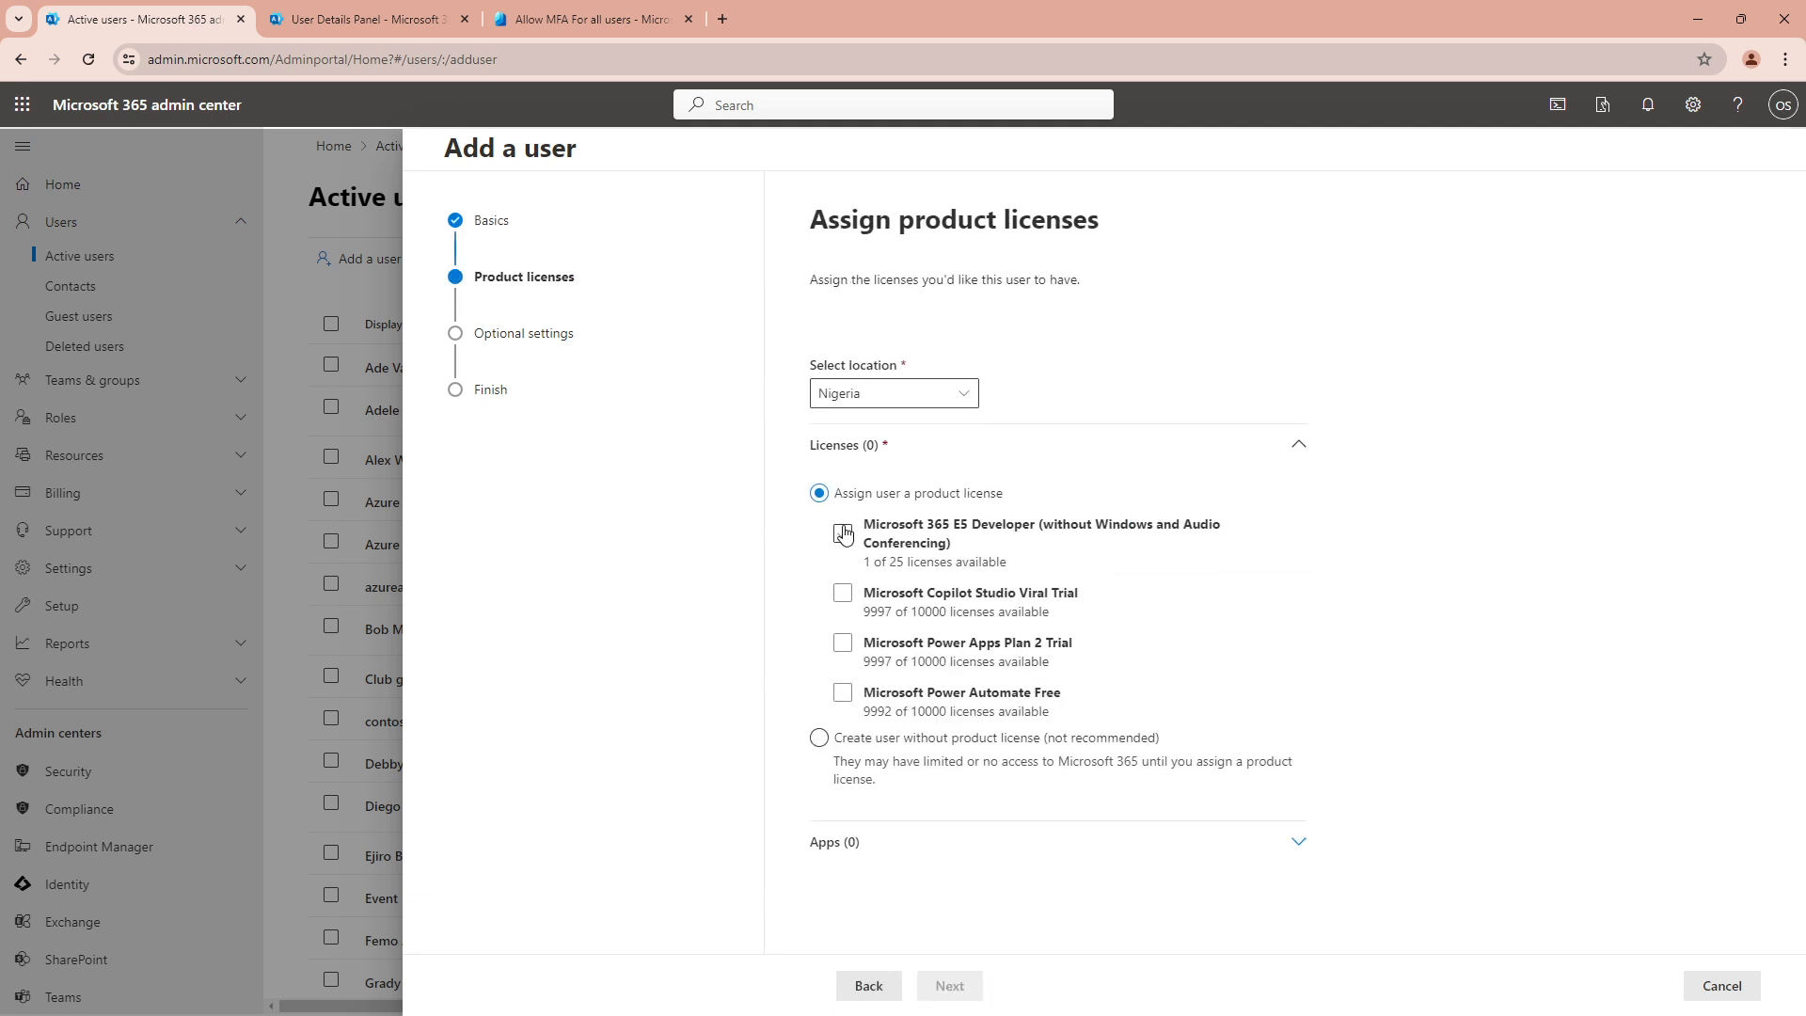
pyautogui.click(924, 400)
pyautogui.write('L')
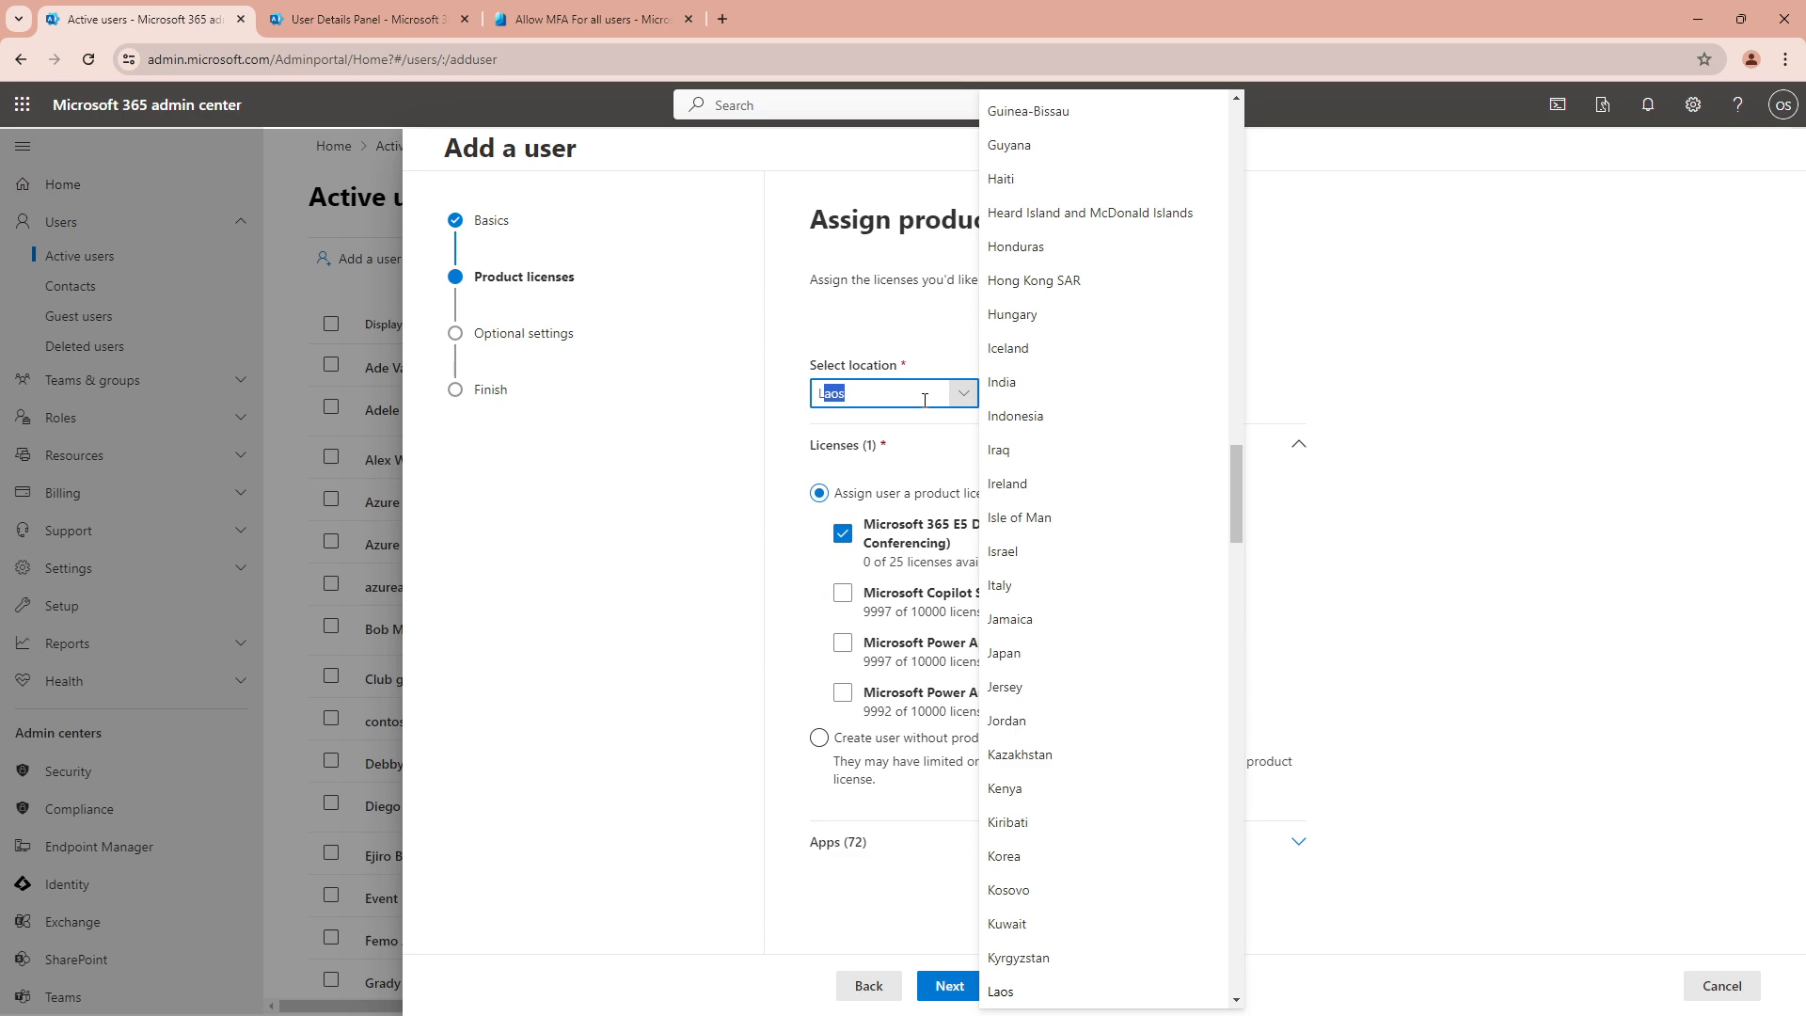
pyautogui.press('BackSpace')
pyautogui.press('BackSpace')
pyautogui.write('unit')
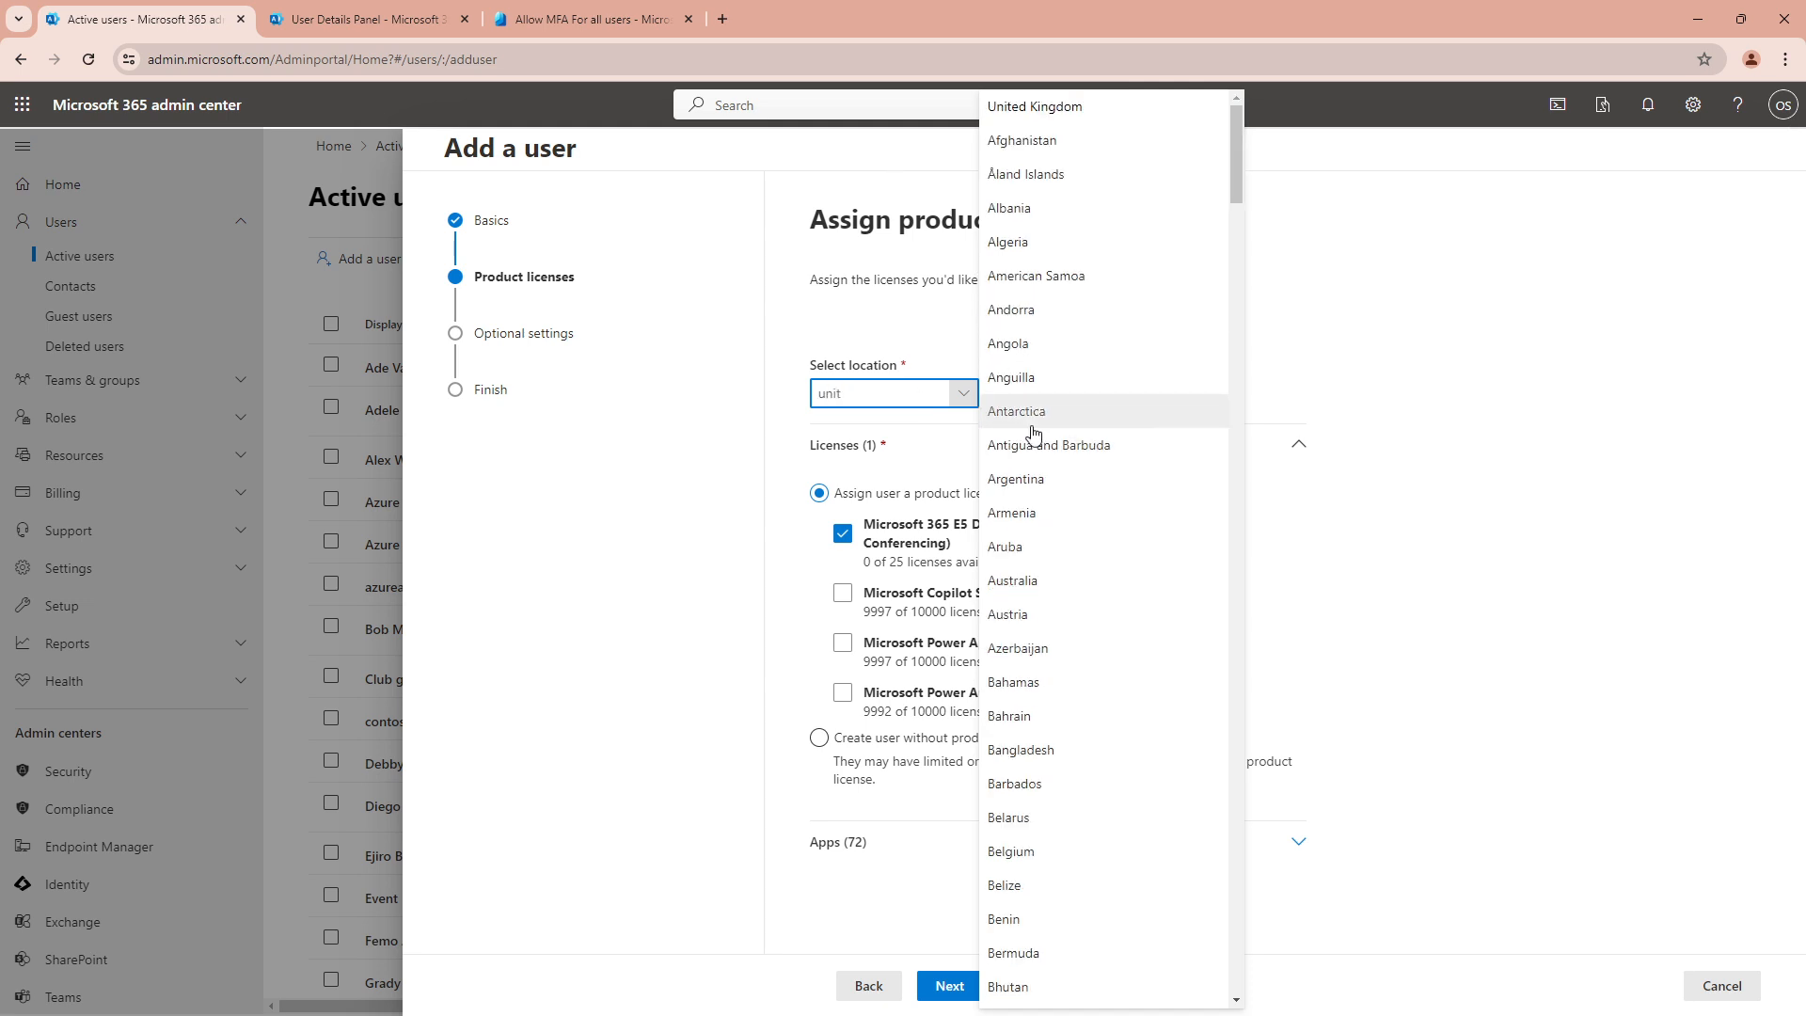
pyautogui.click(1025, 118)
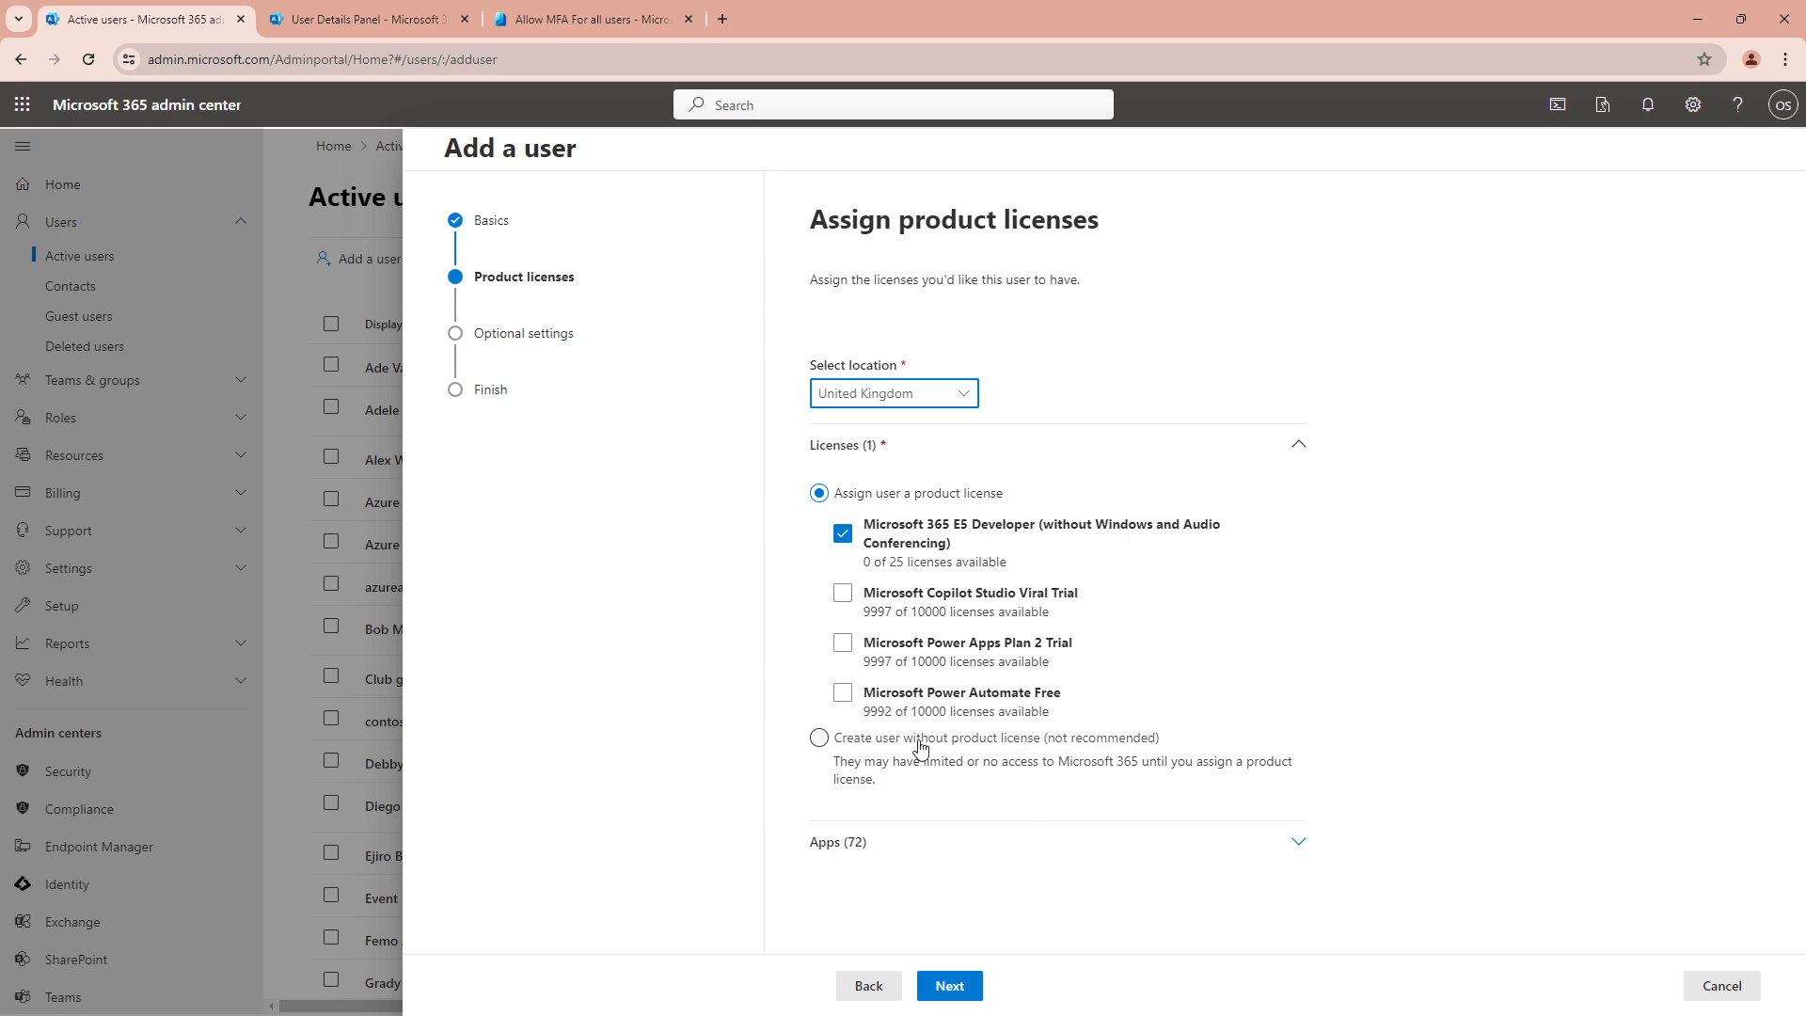
pyautogui.click(958, 988)
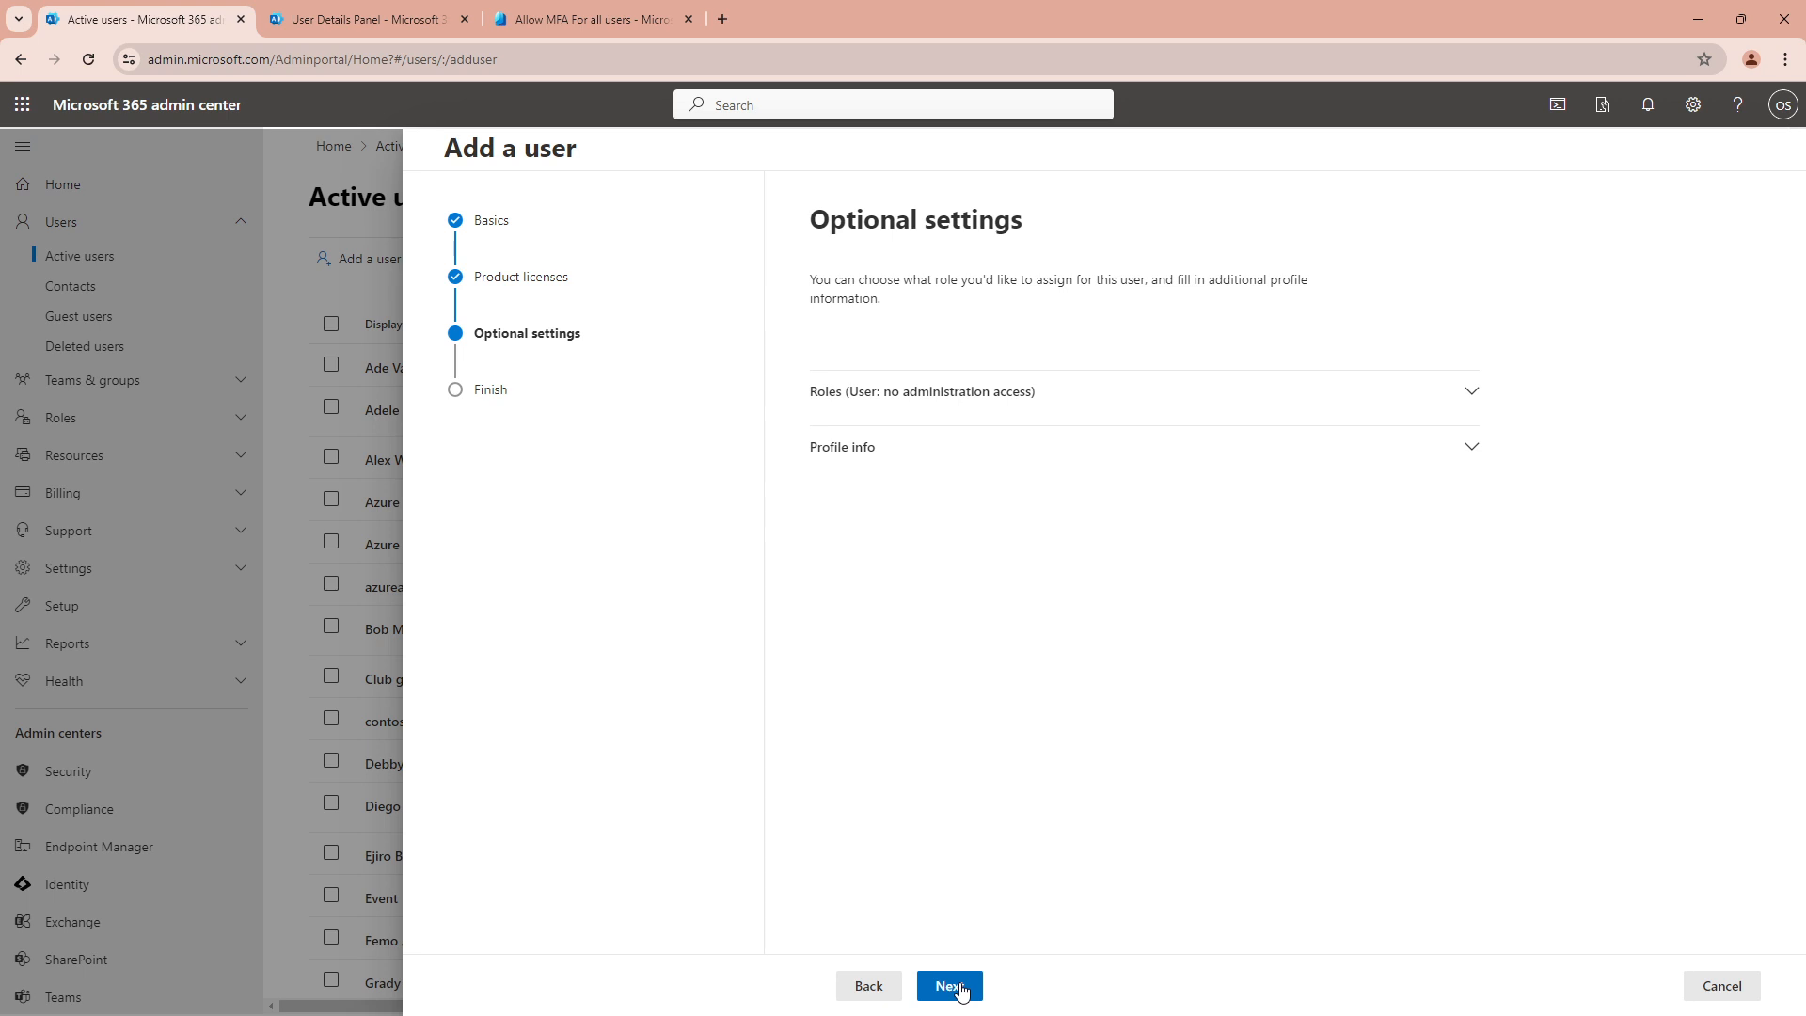
pyautogui.click(958, 988)
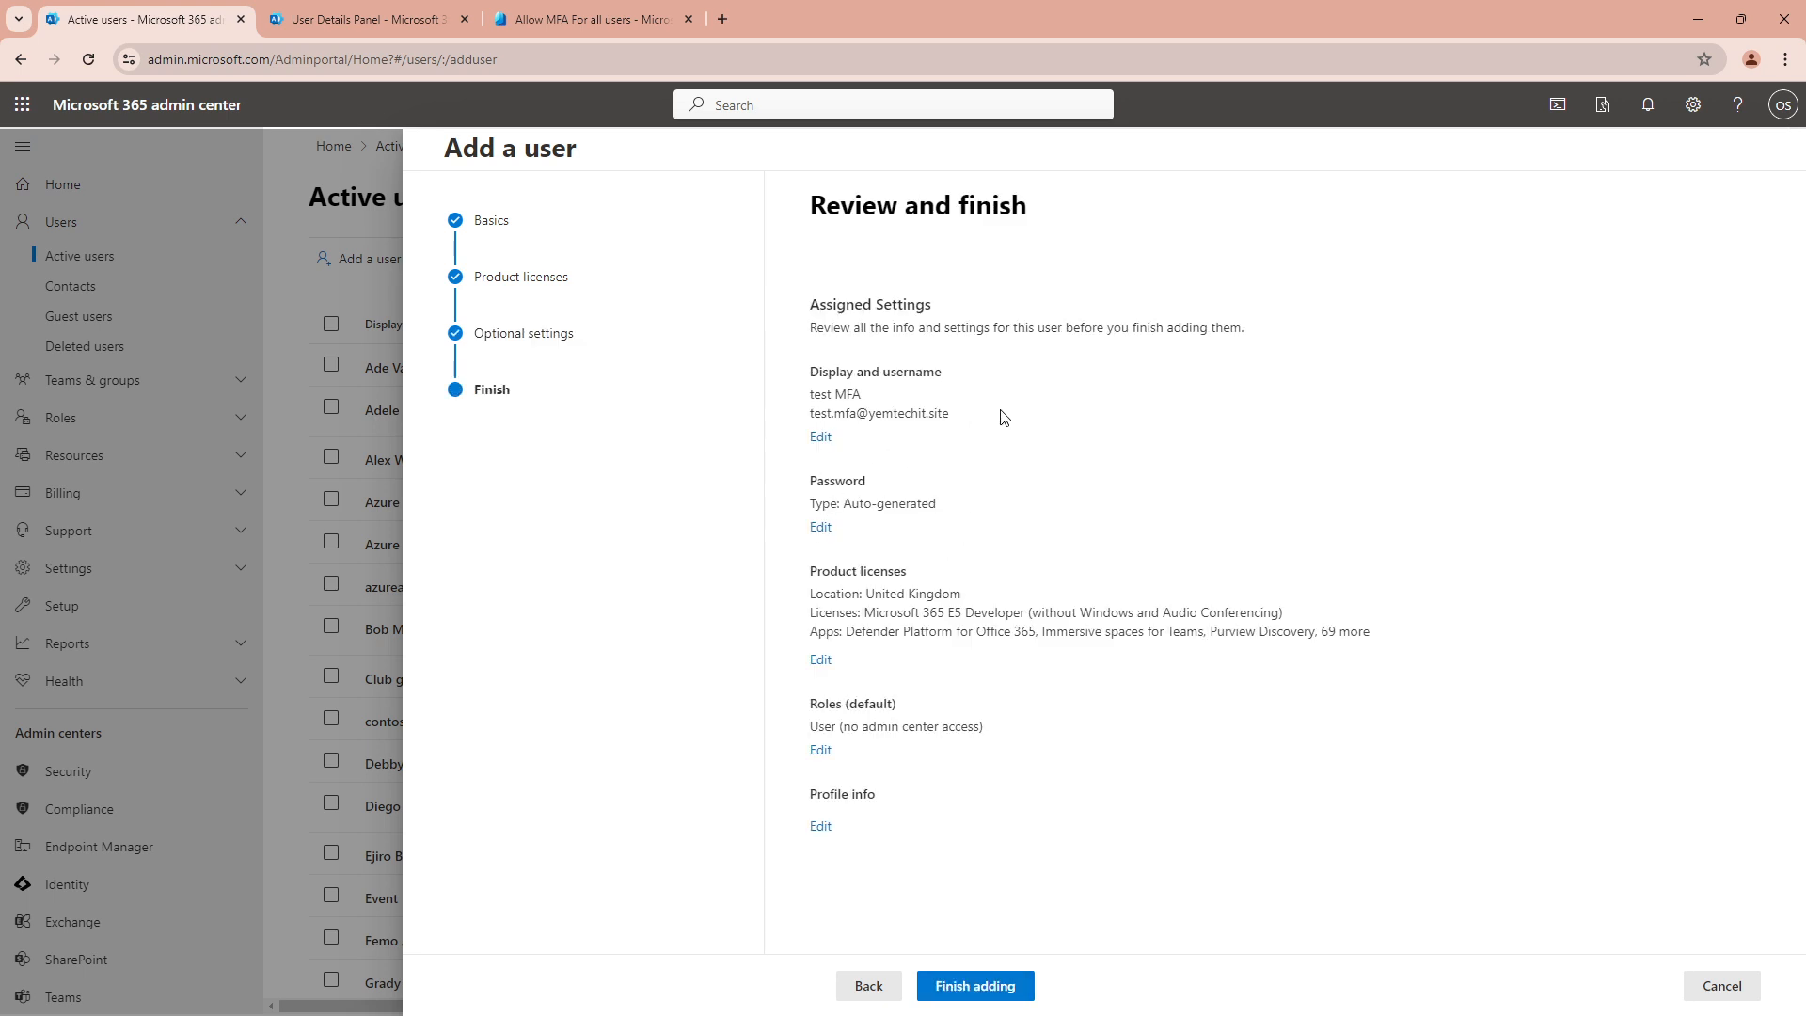
pyautogui.click(1006, 986)
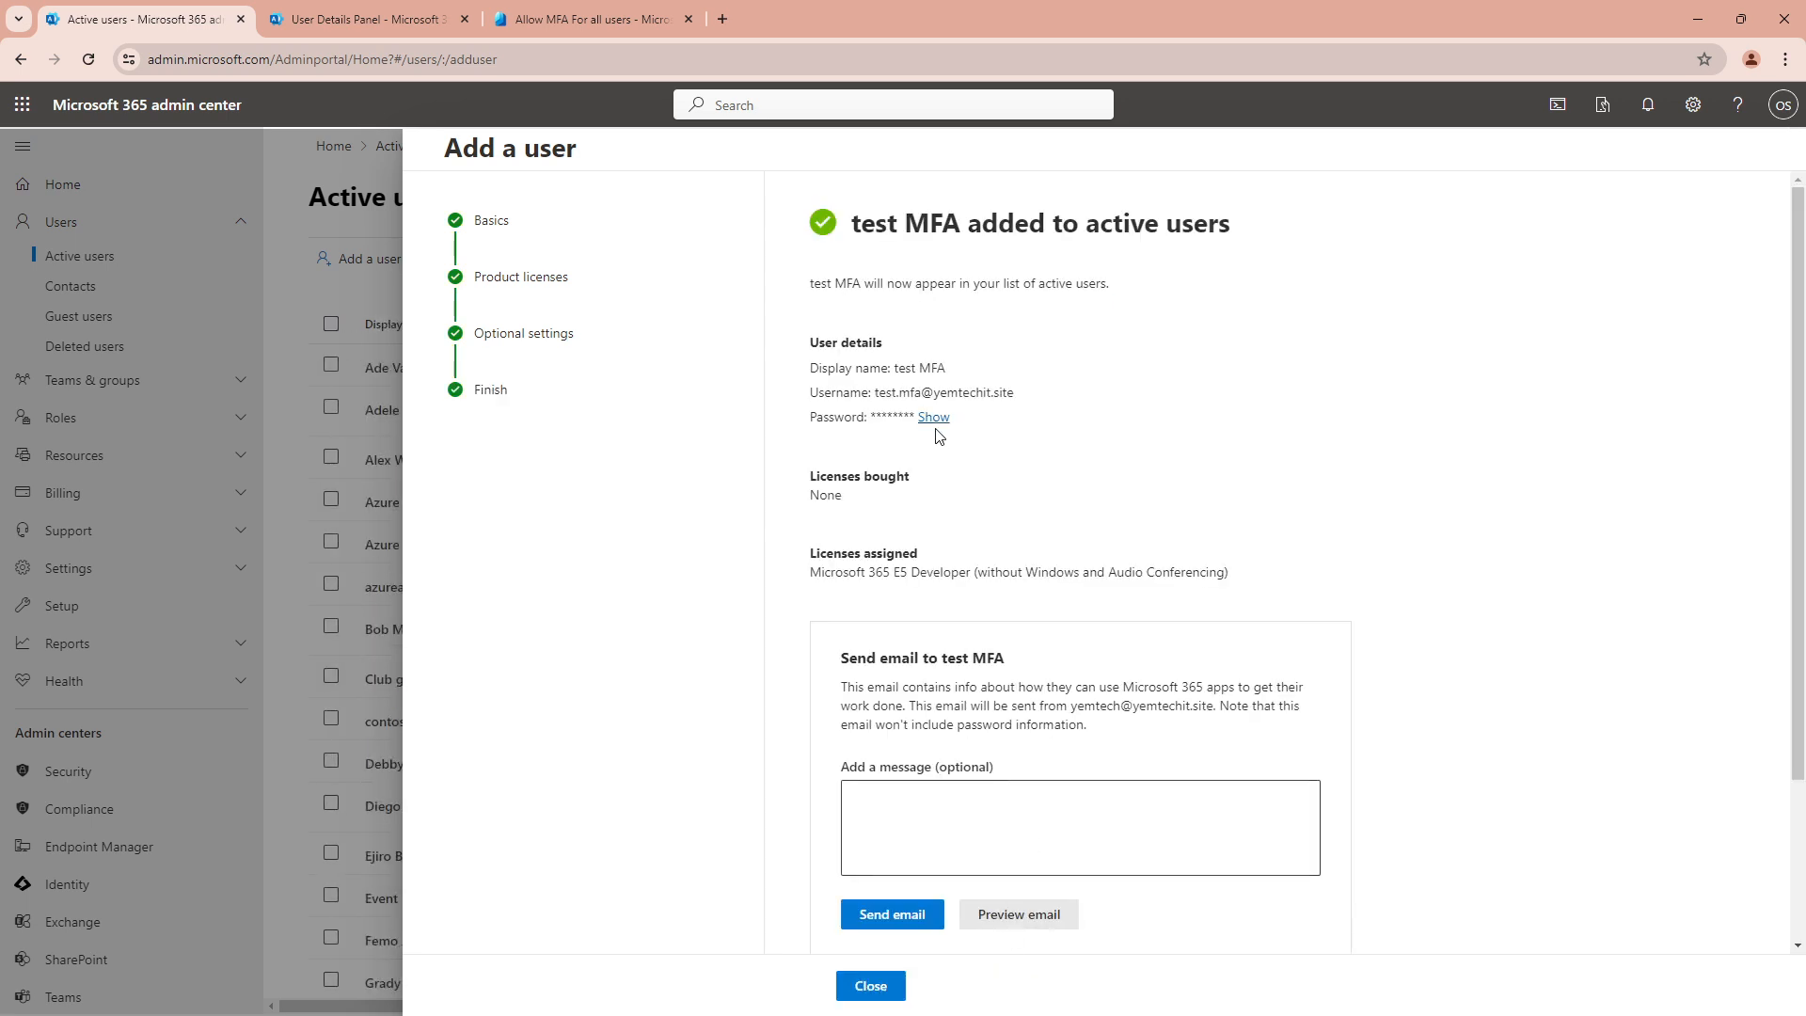
# Reveal test MFA's generated password and copy the user details block
pyautogui.click(935, 418)
pyautogui.moveTo(815, 345); pyautogui.dragTo(1007, 416)
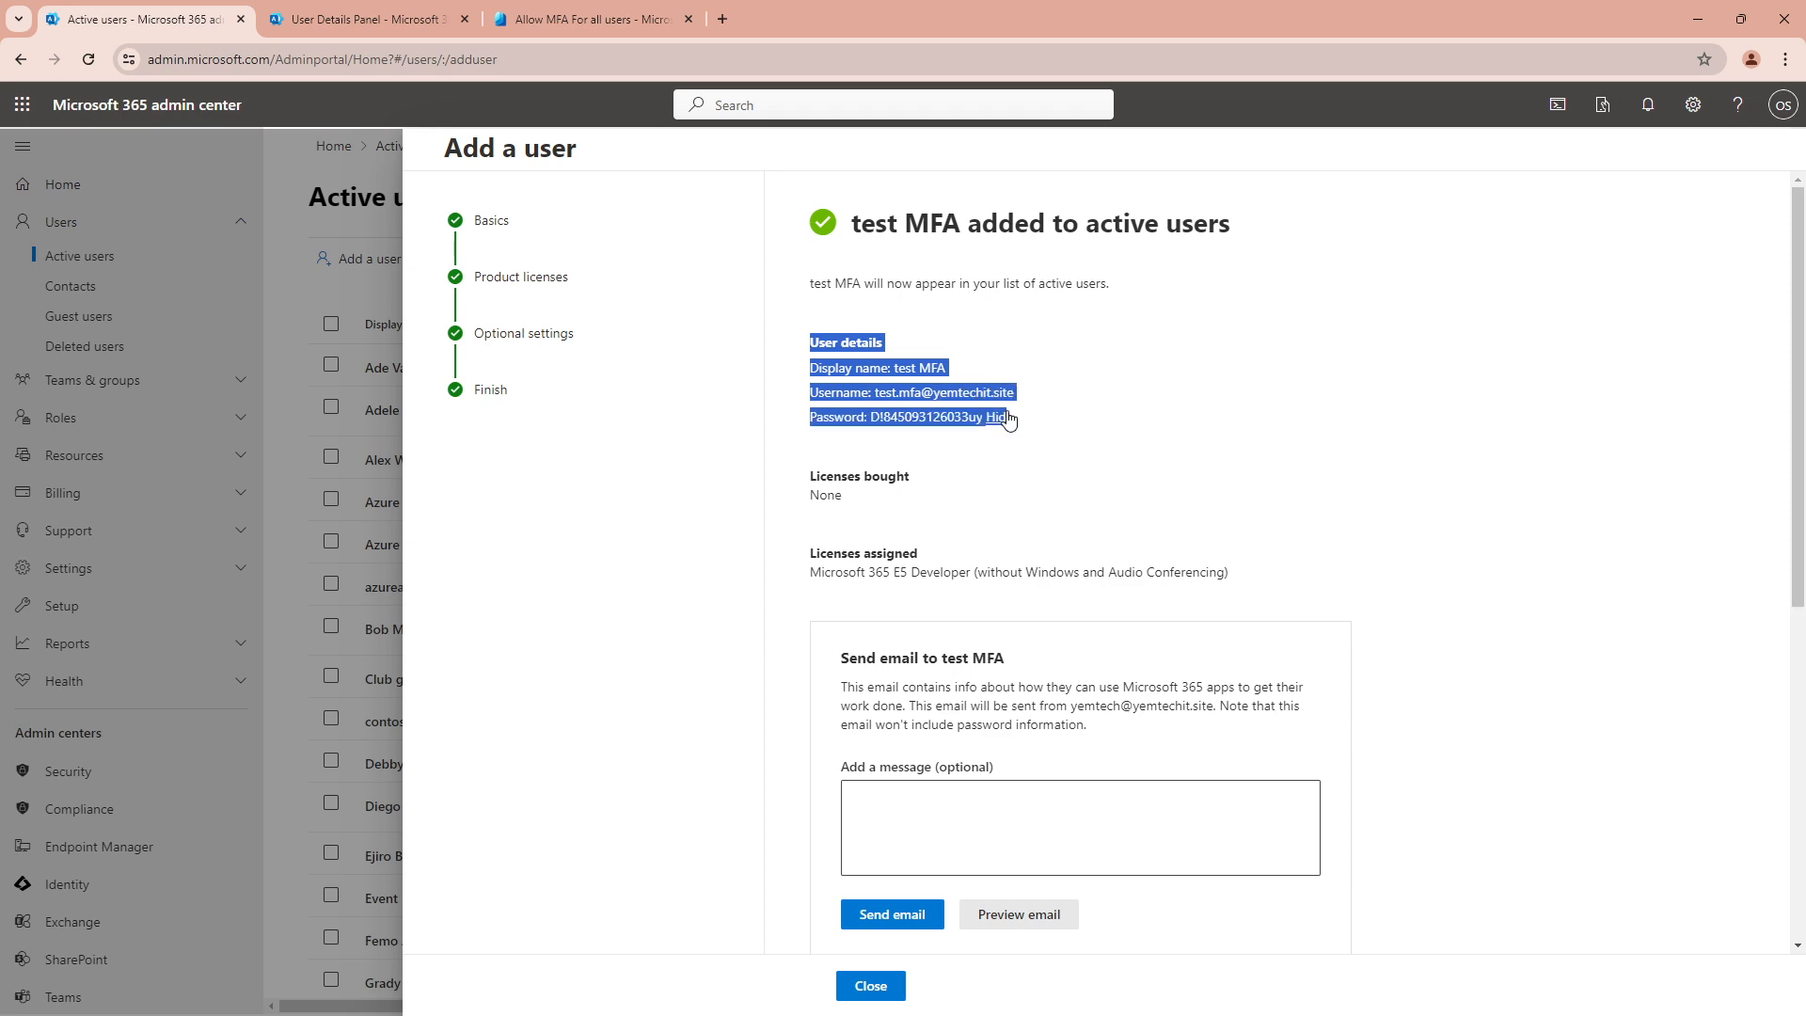
pyautogui.rightClick(928, 393)
pyautogui.click(959, 416)
pyautogui.hotkey('alt', 'Tab')
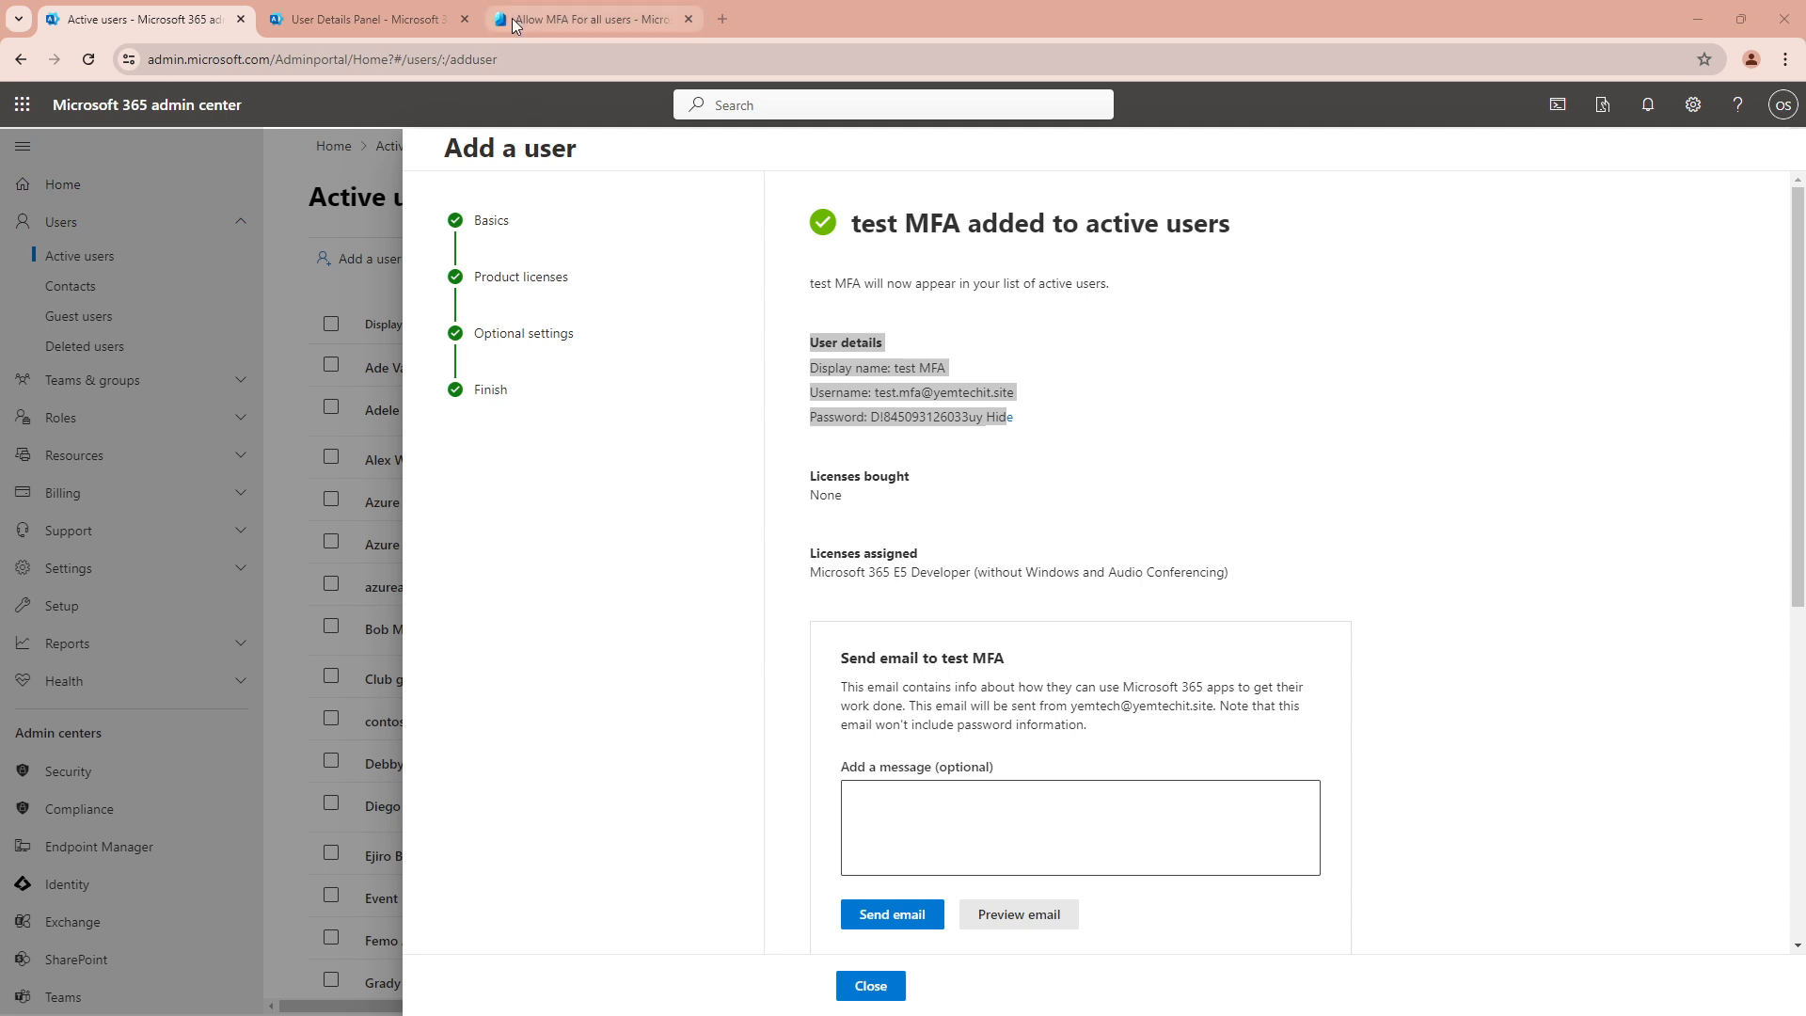
pyautogui.click(1787, 61)
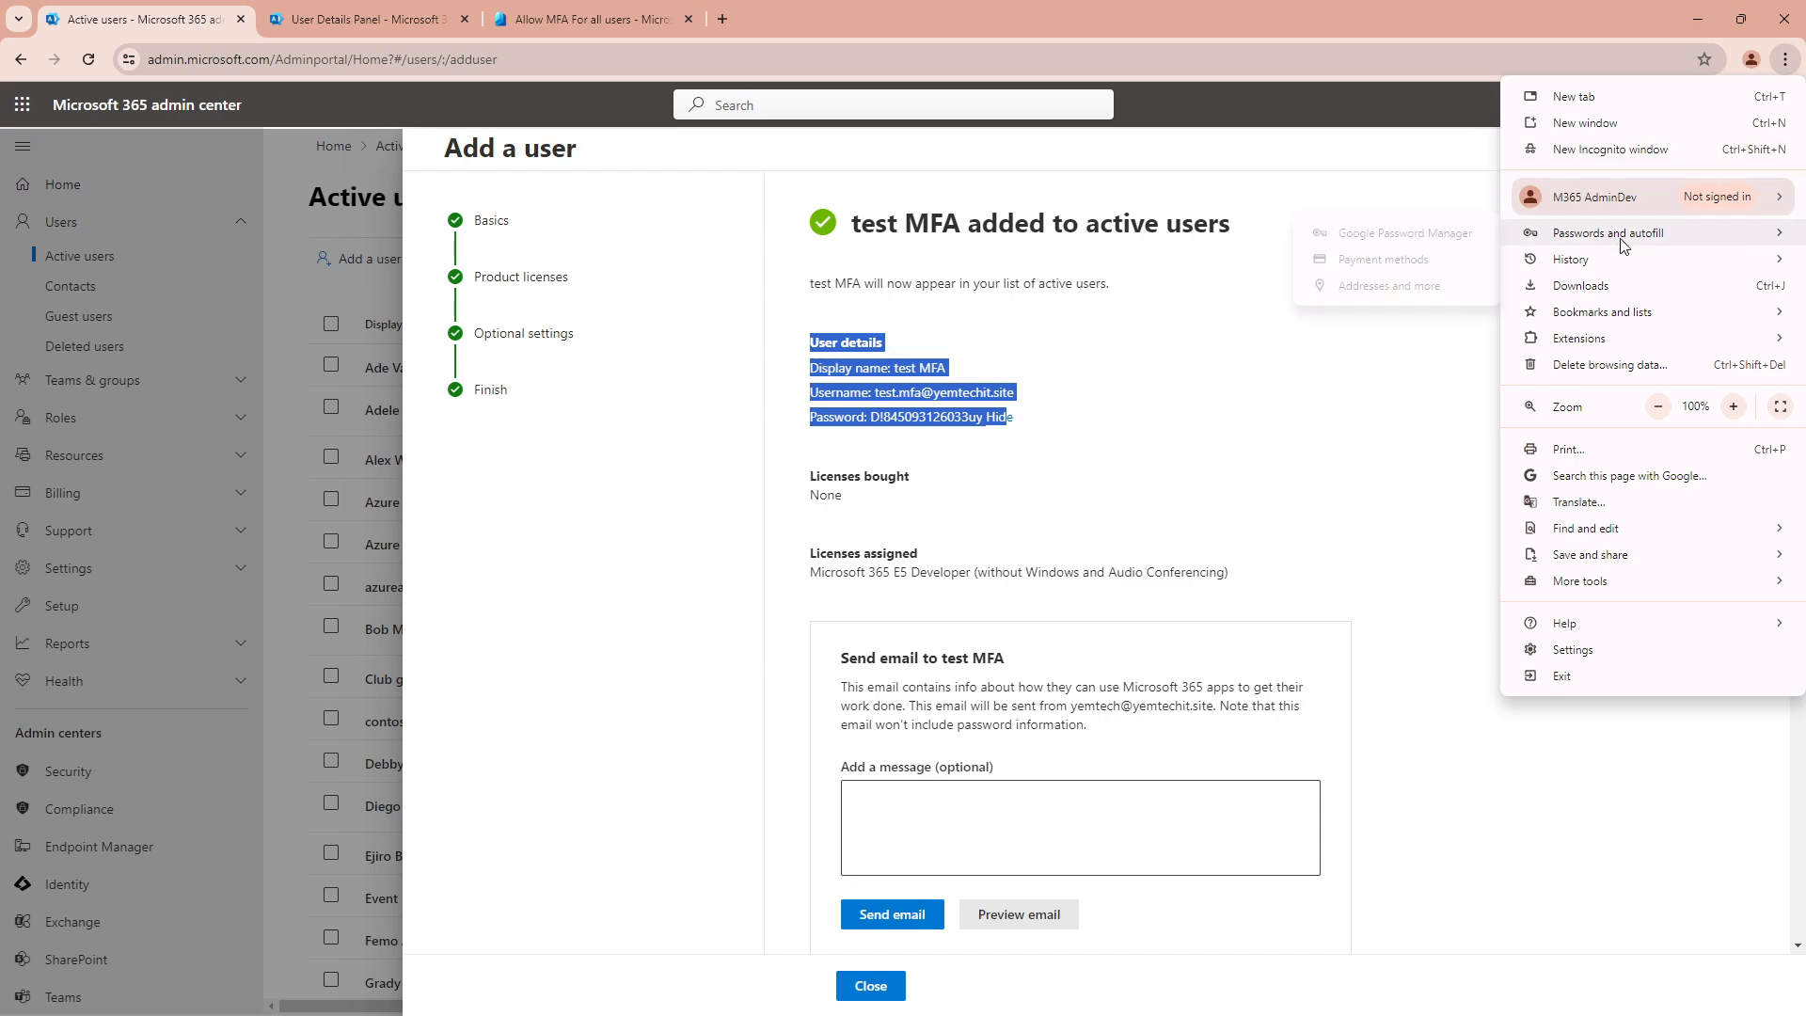
# Go to office.com in a new Incognito window and start signing in
pyautogui.click(1609, 149)
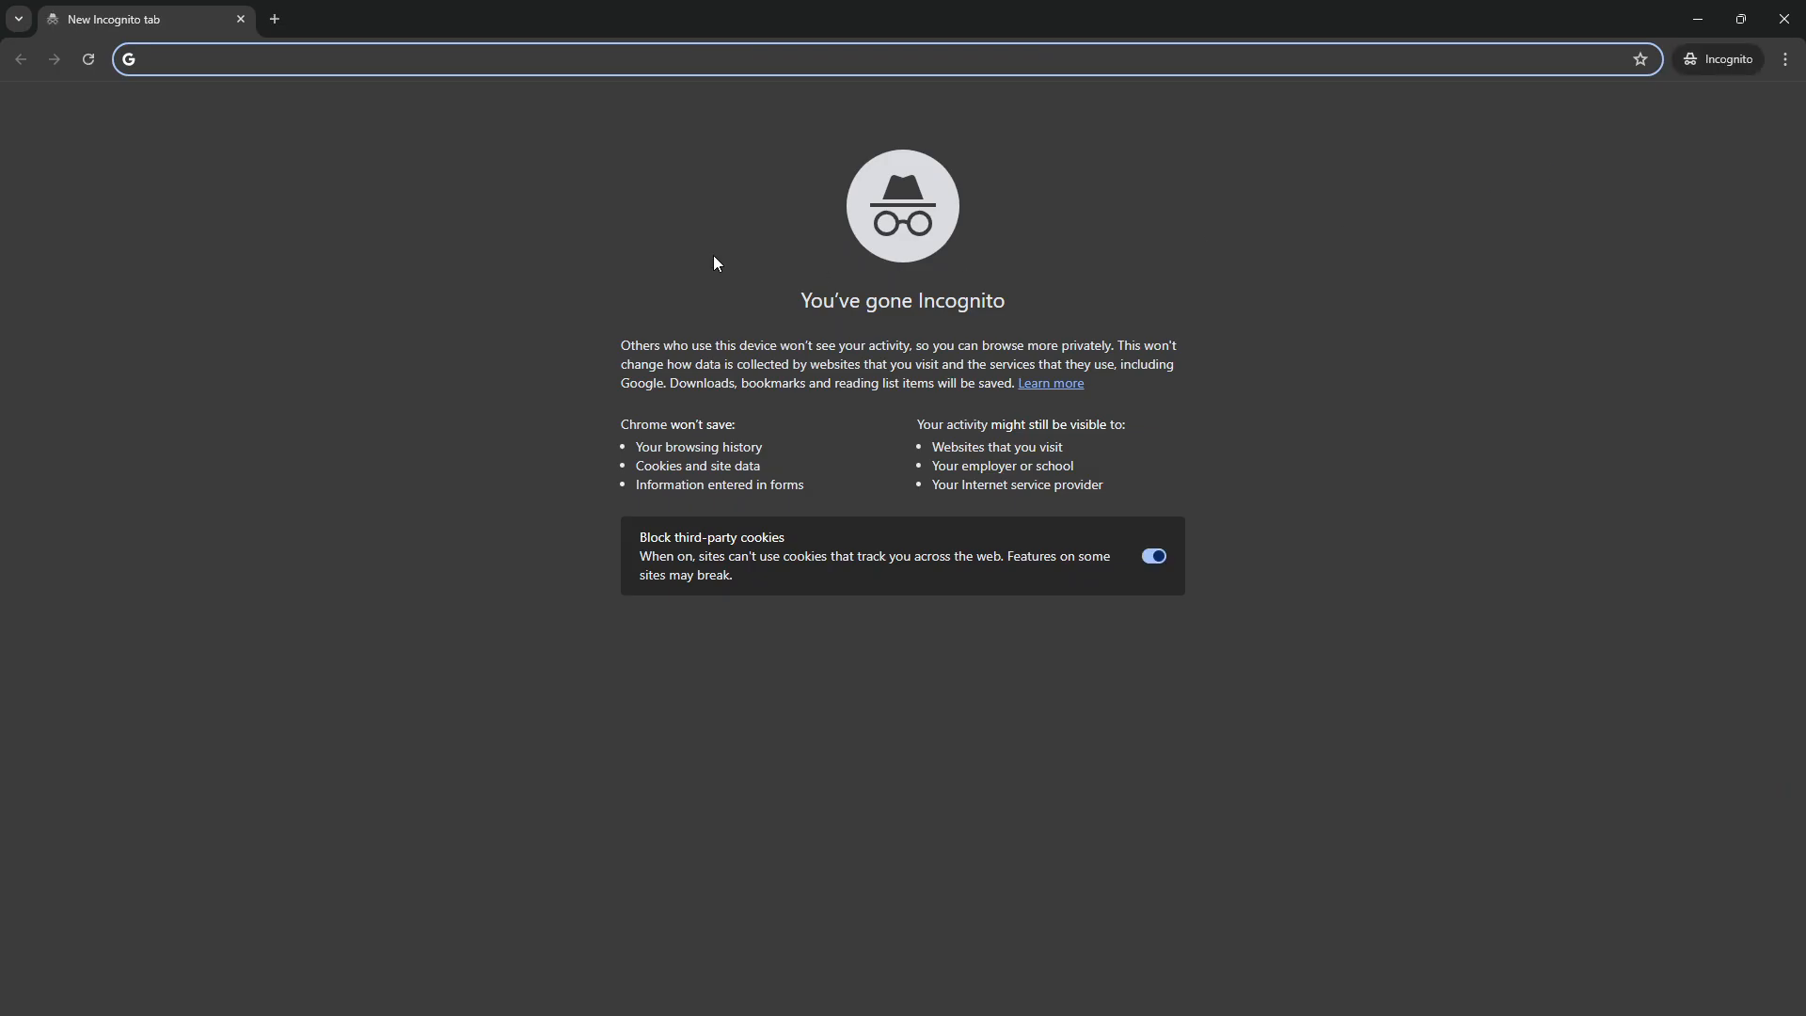
pyautogui.write('office')
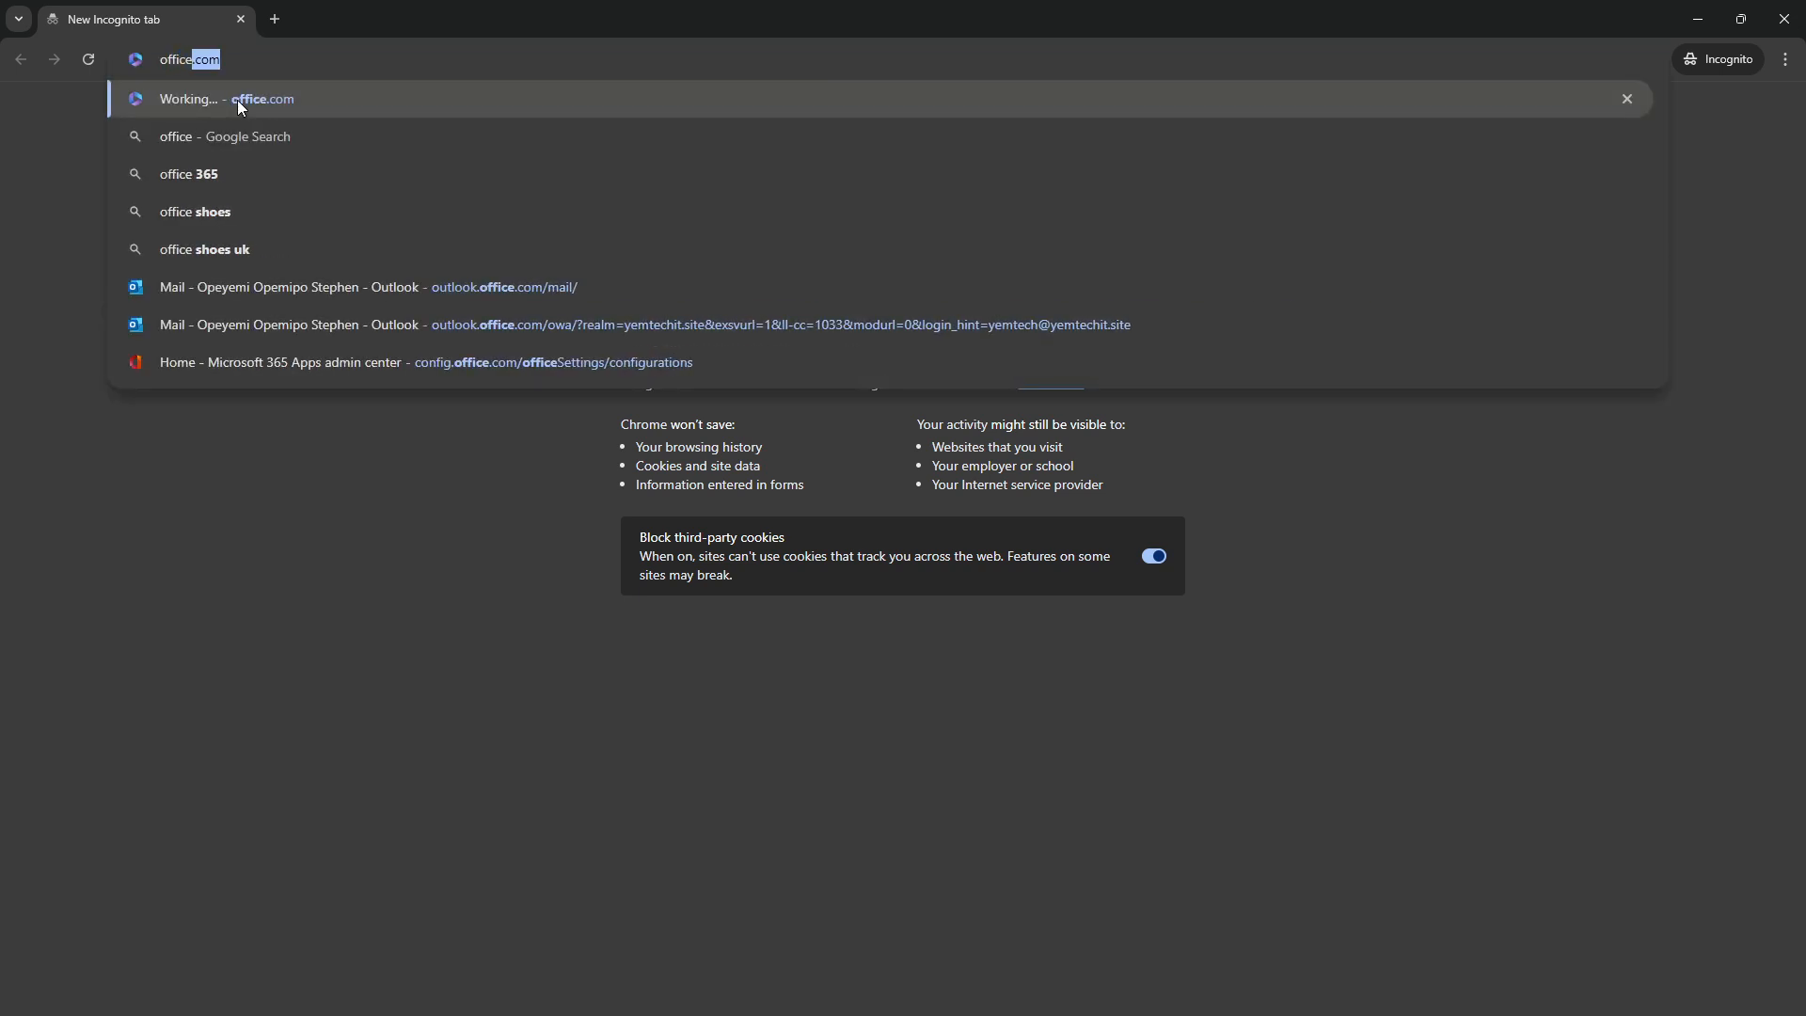
pyautogui.press('Return')
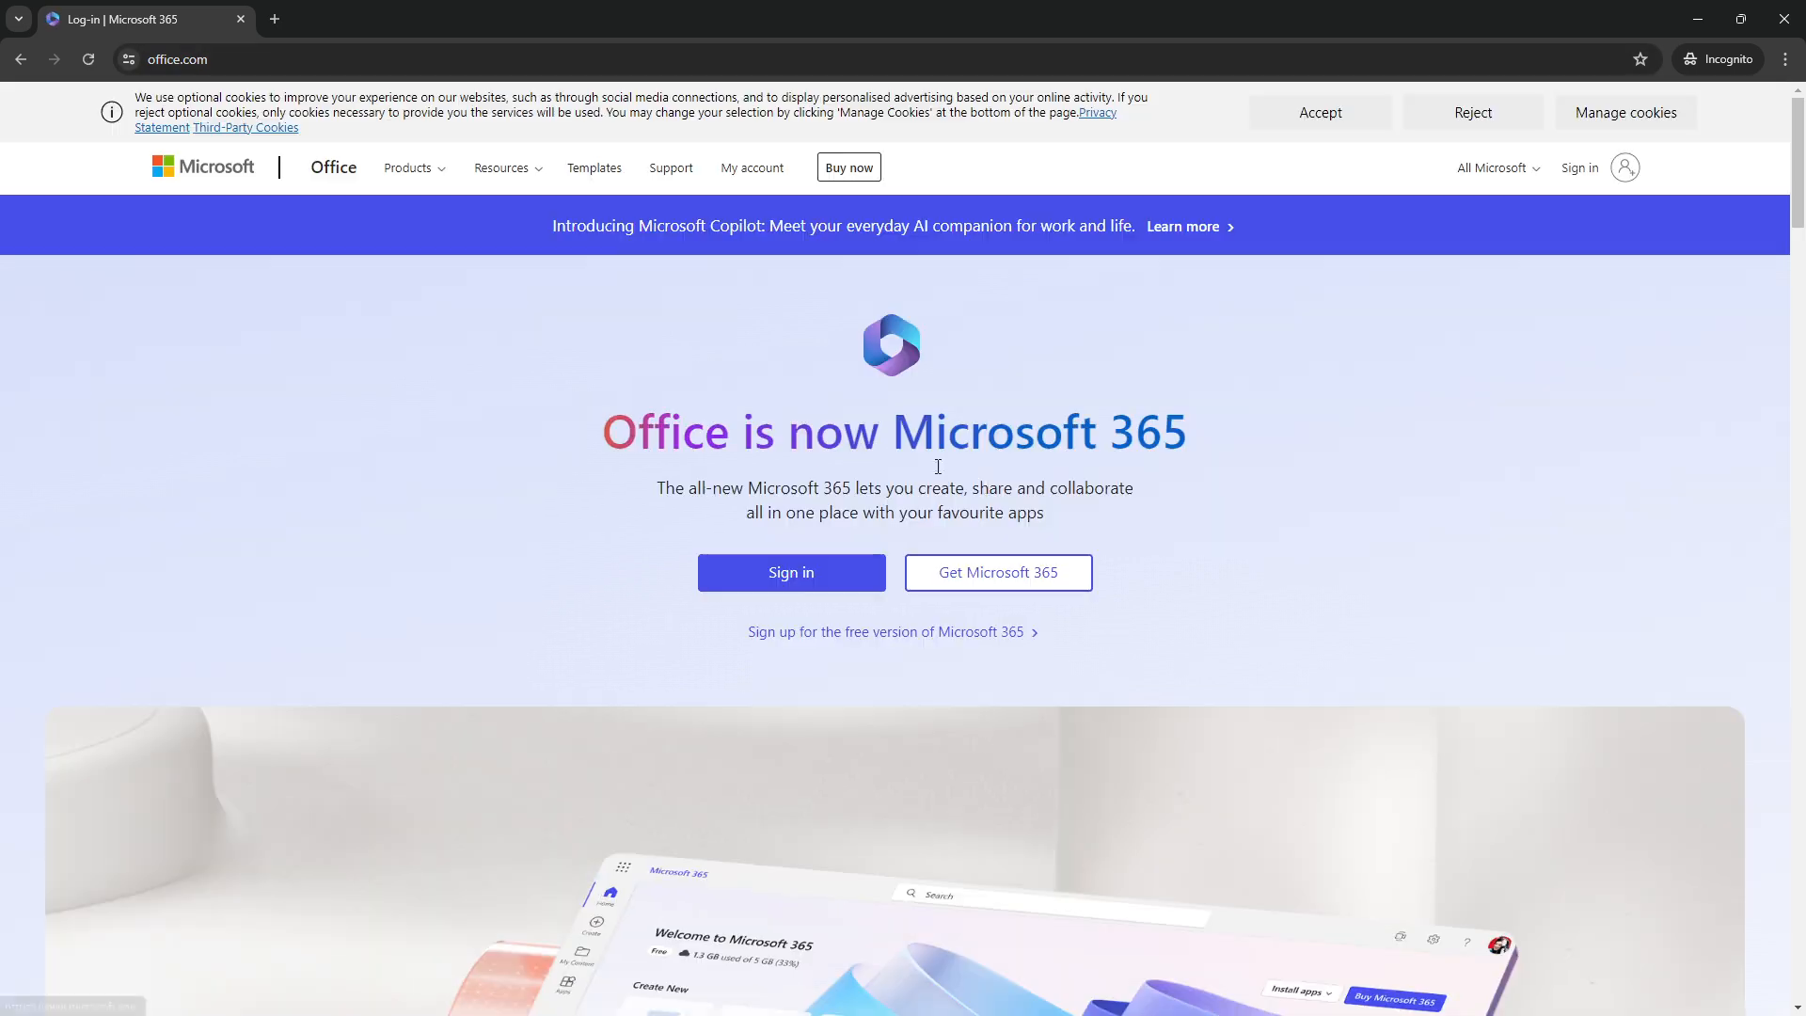
pyautogui.click(832, 574)
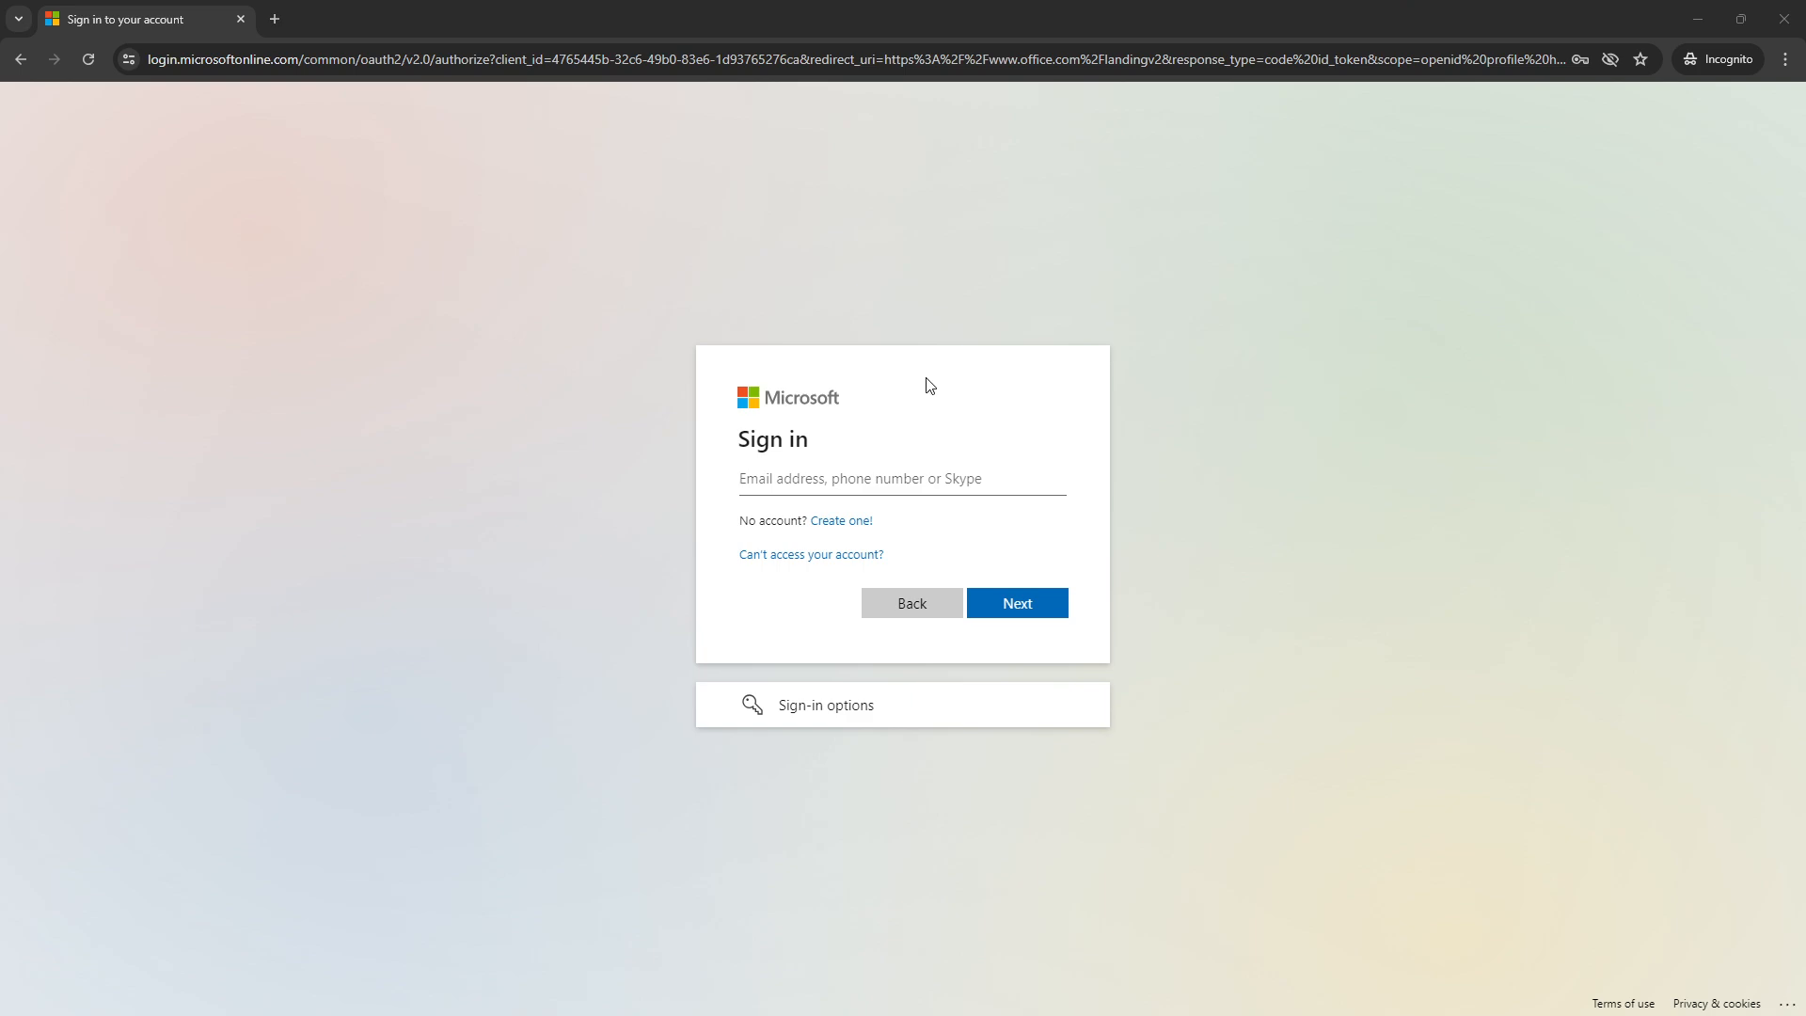
# Sign in as the new user with the pasted e-mail address and generated password
pyautogui.click(895, 483)
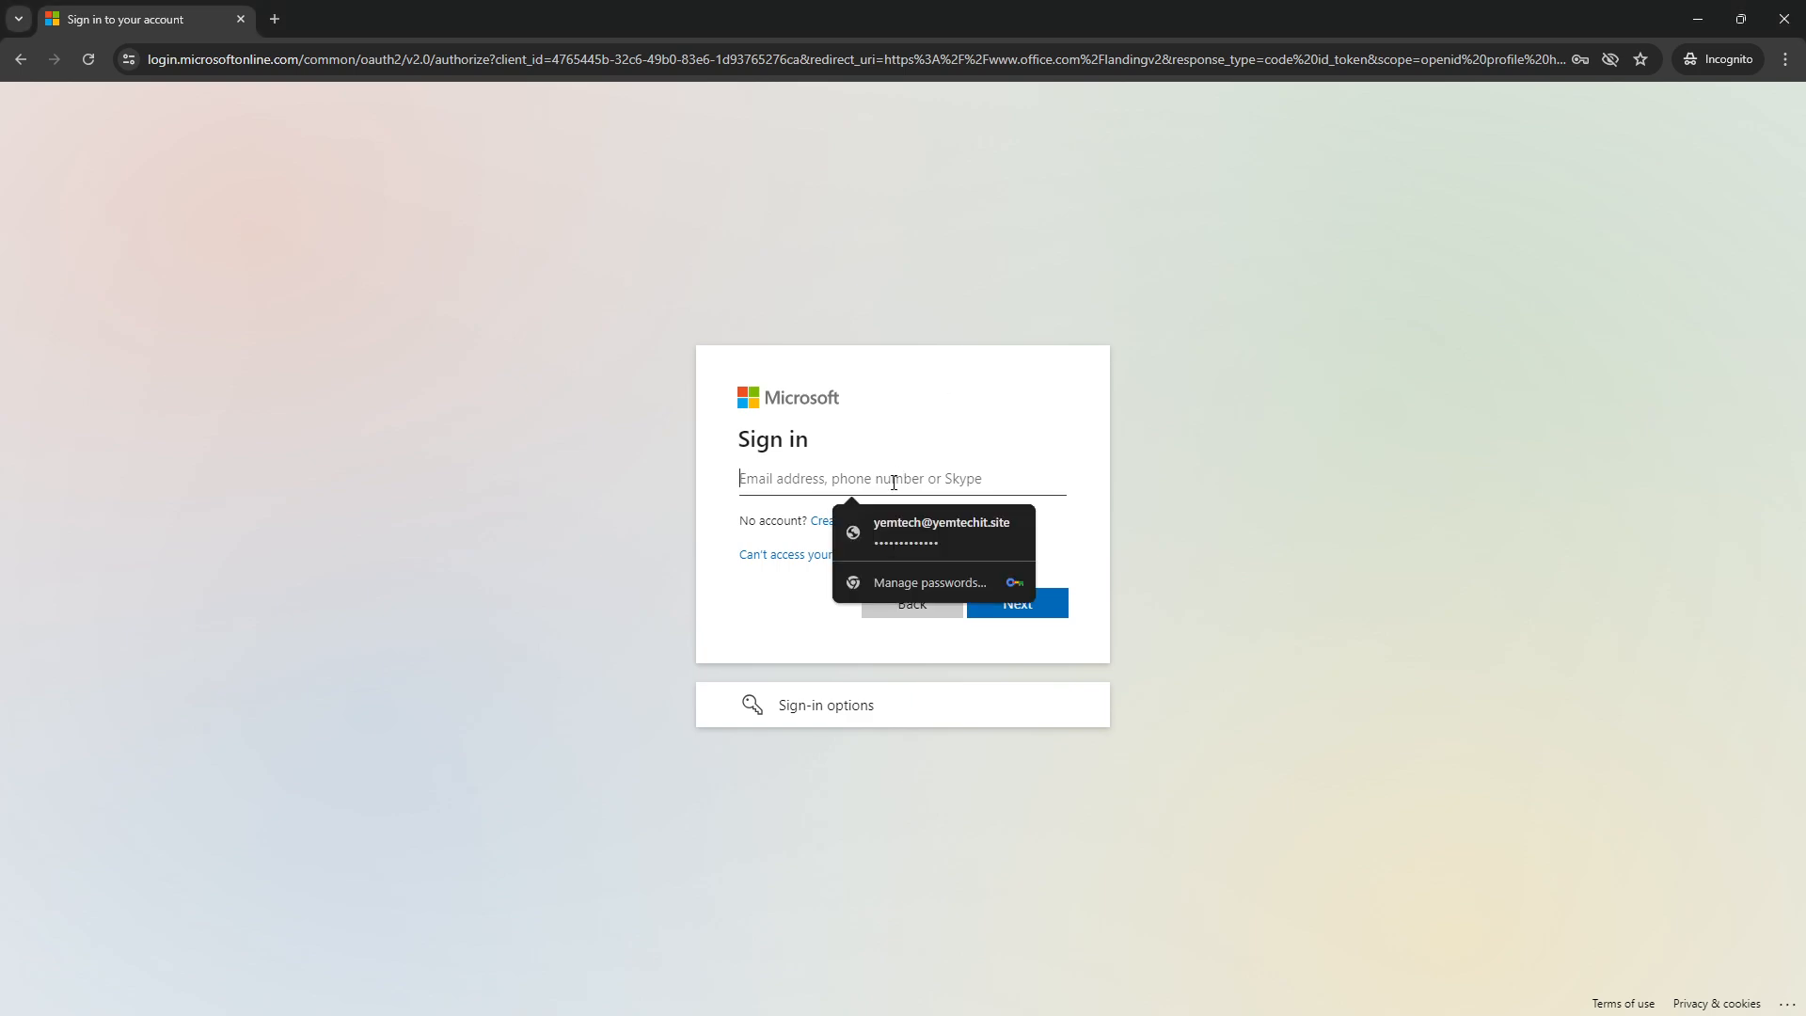
pyautogui.hotkey('ctrl', 'v')
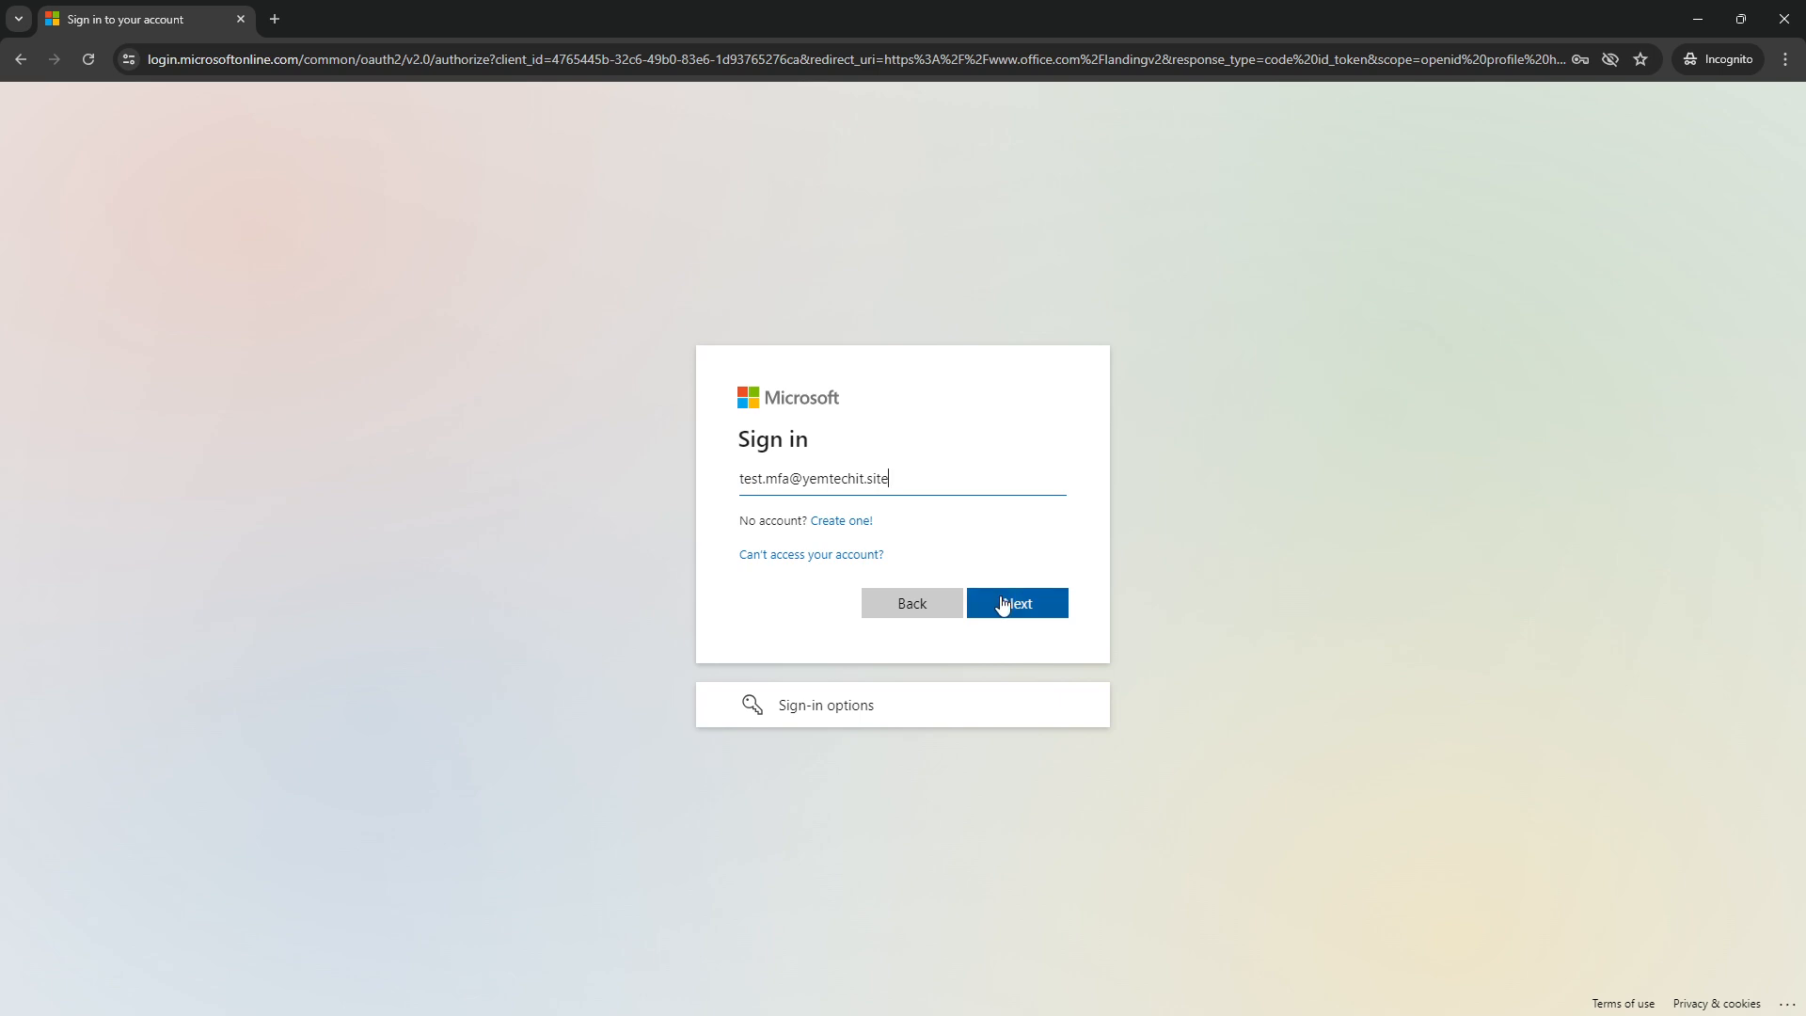
pyautogui.click(1003, 605)
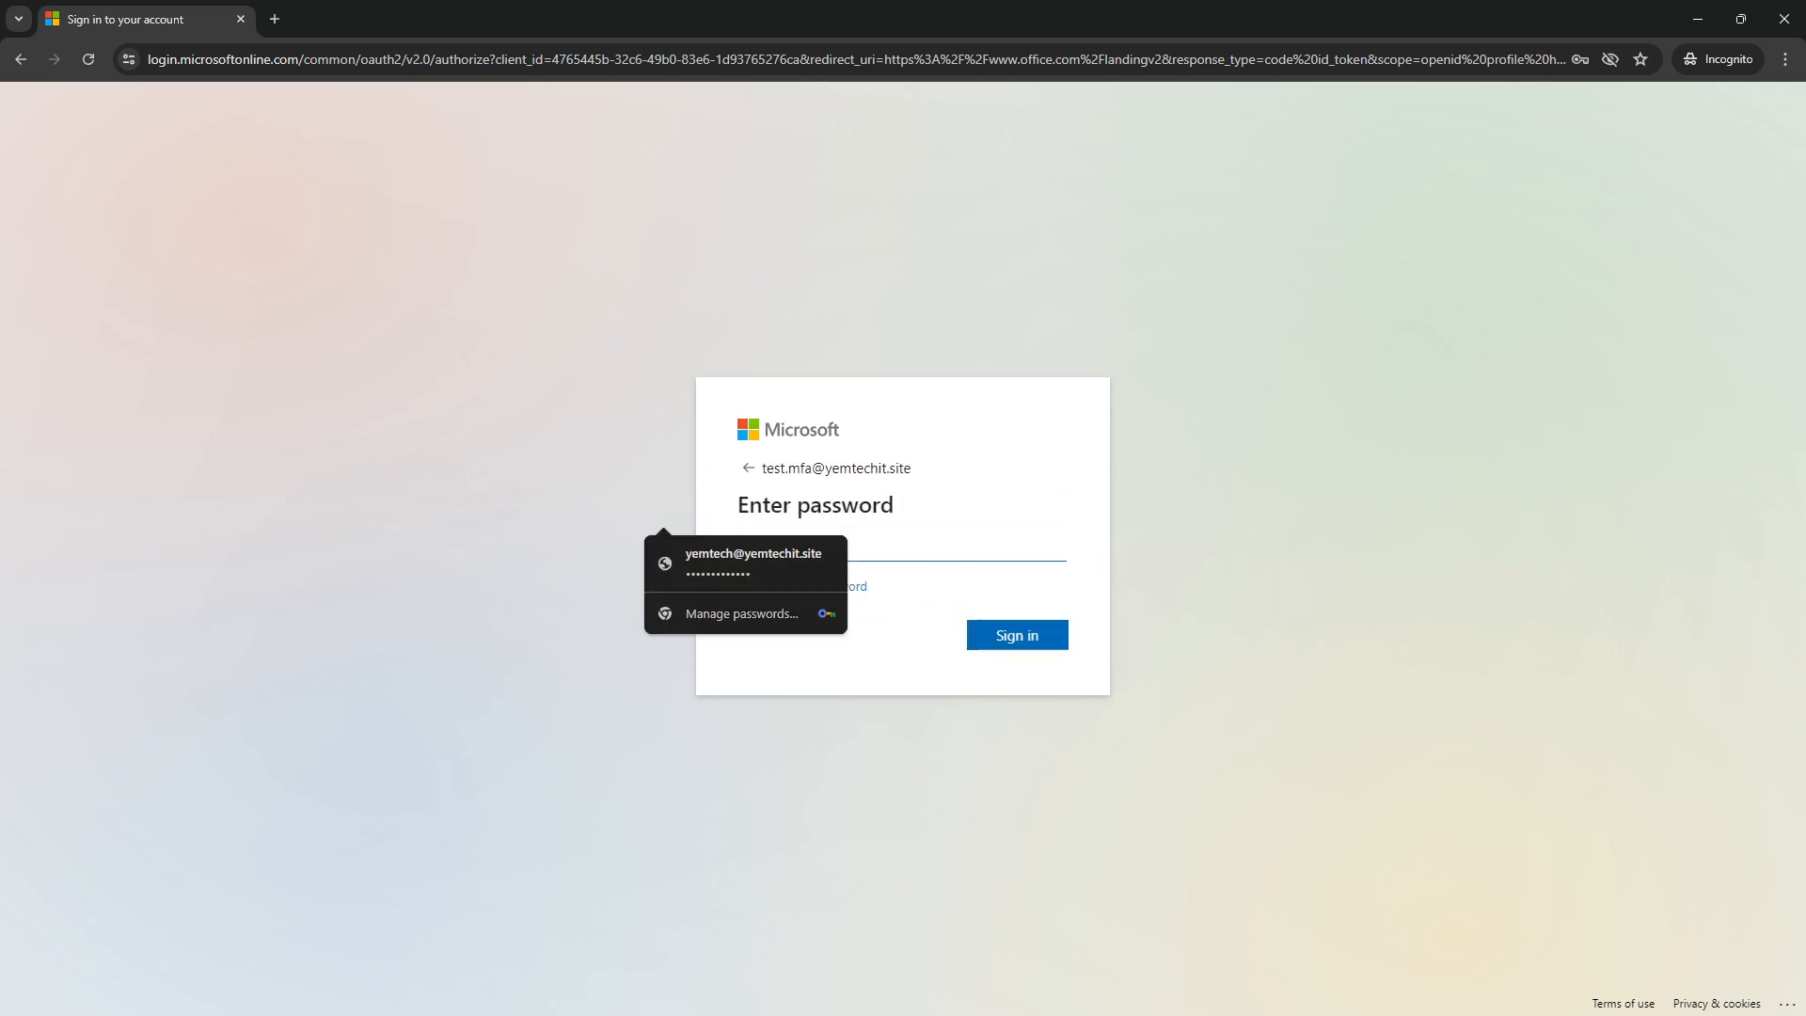
pyautogui.hotkey('alt', 'Tab')
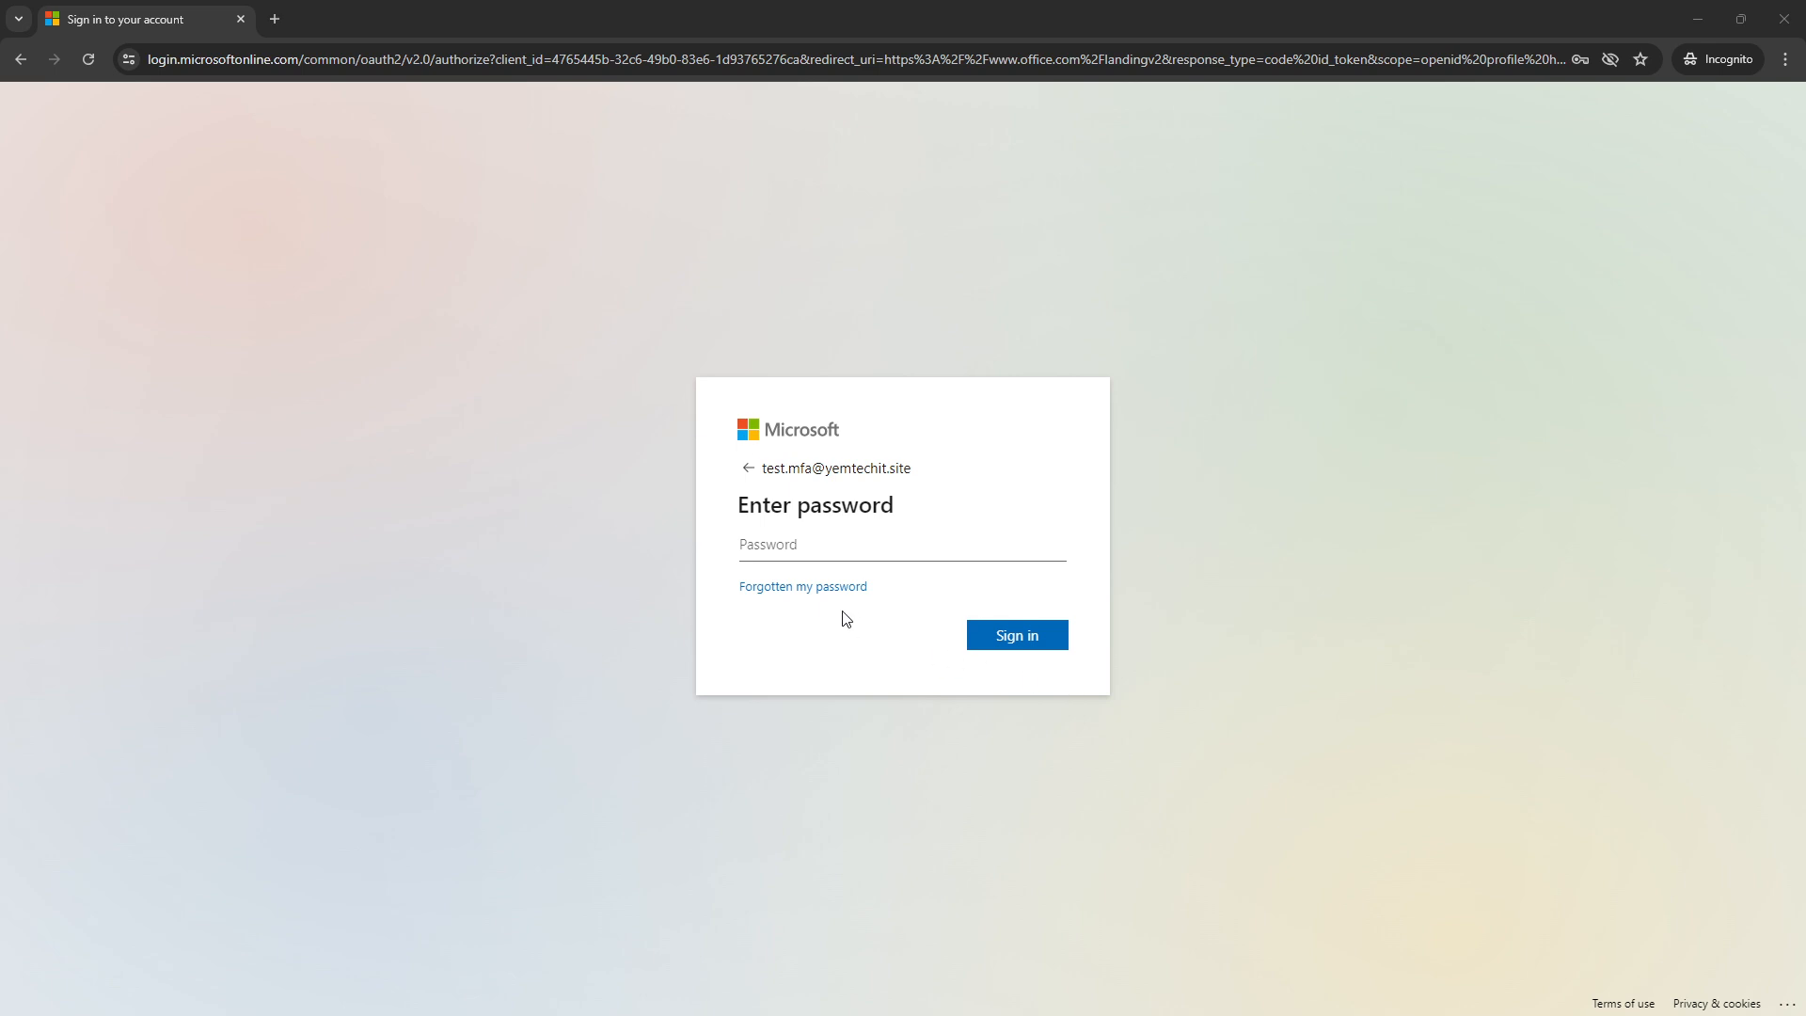
pyautogui.click(791, 538)
pyautogui.click(852, 588)
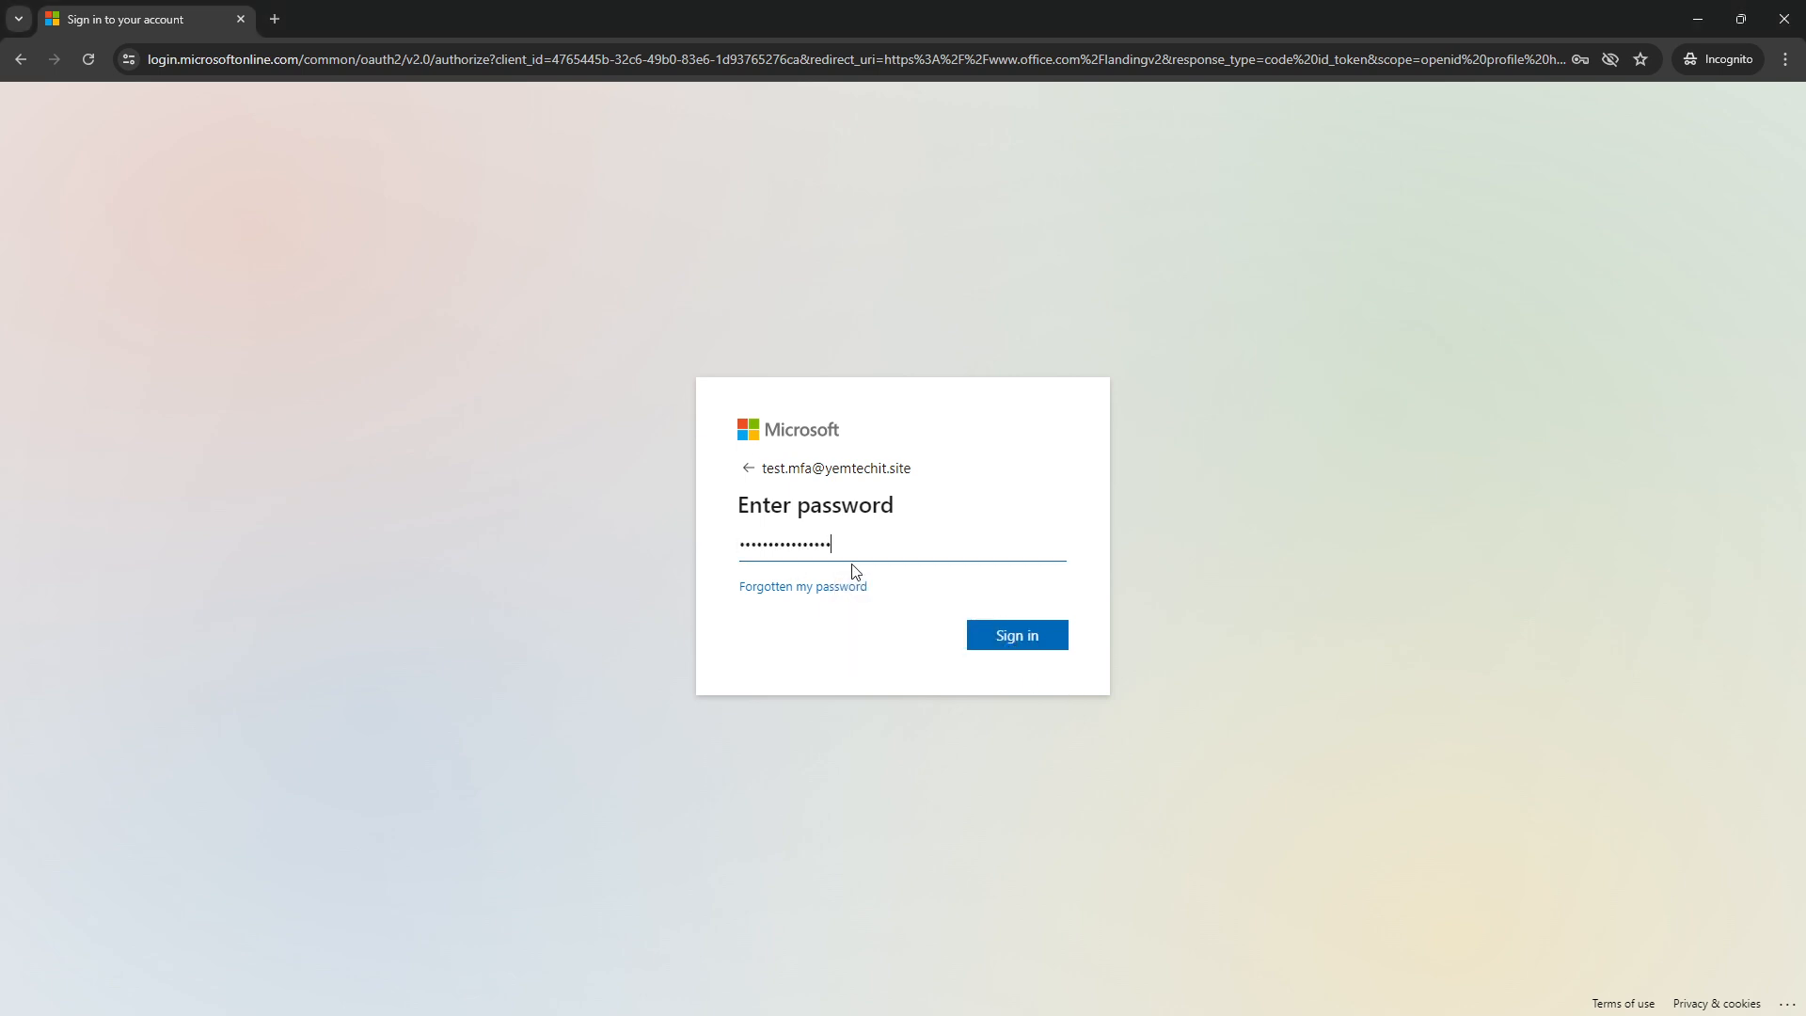
pyautogui.click(1012, 637)
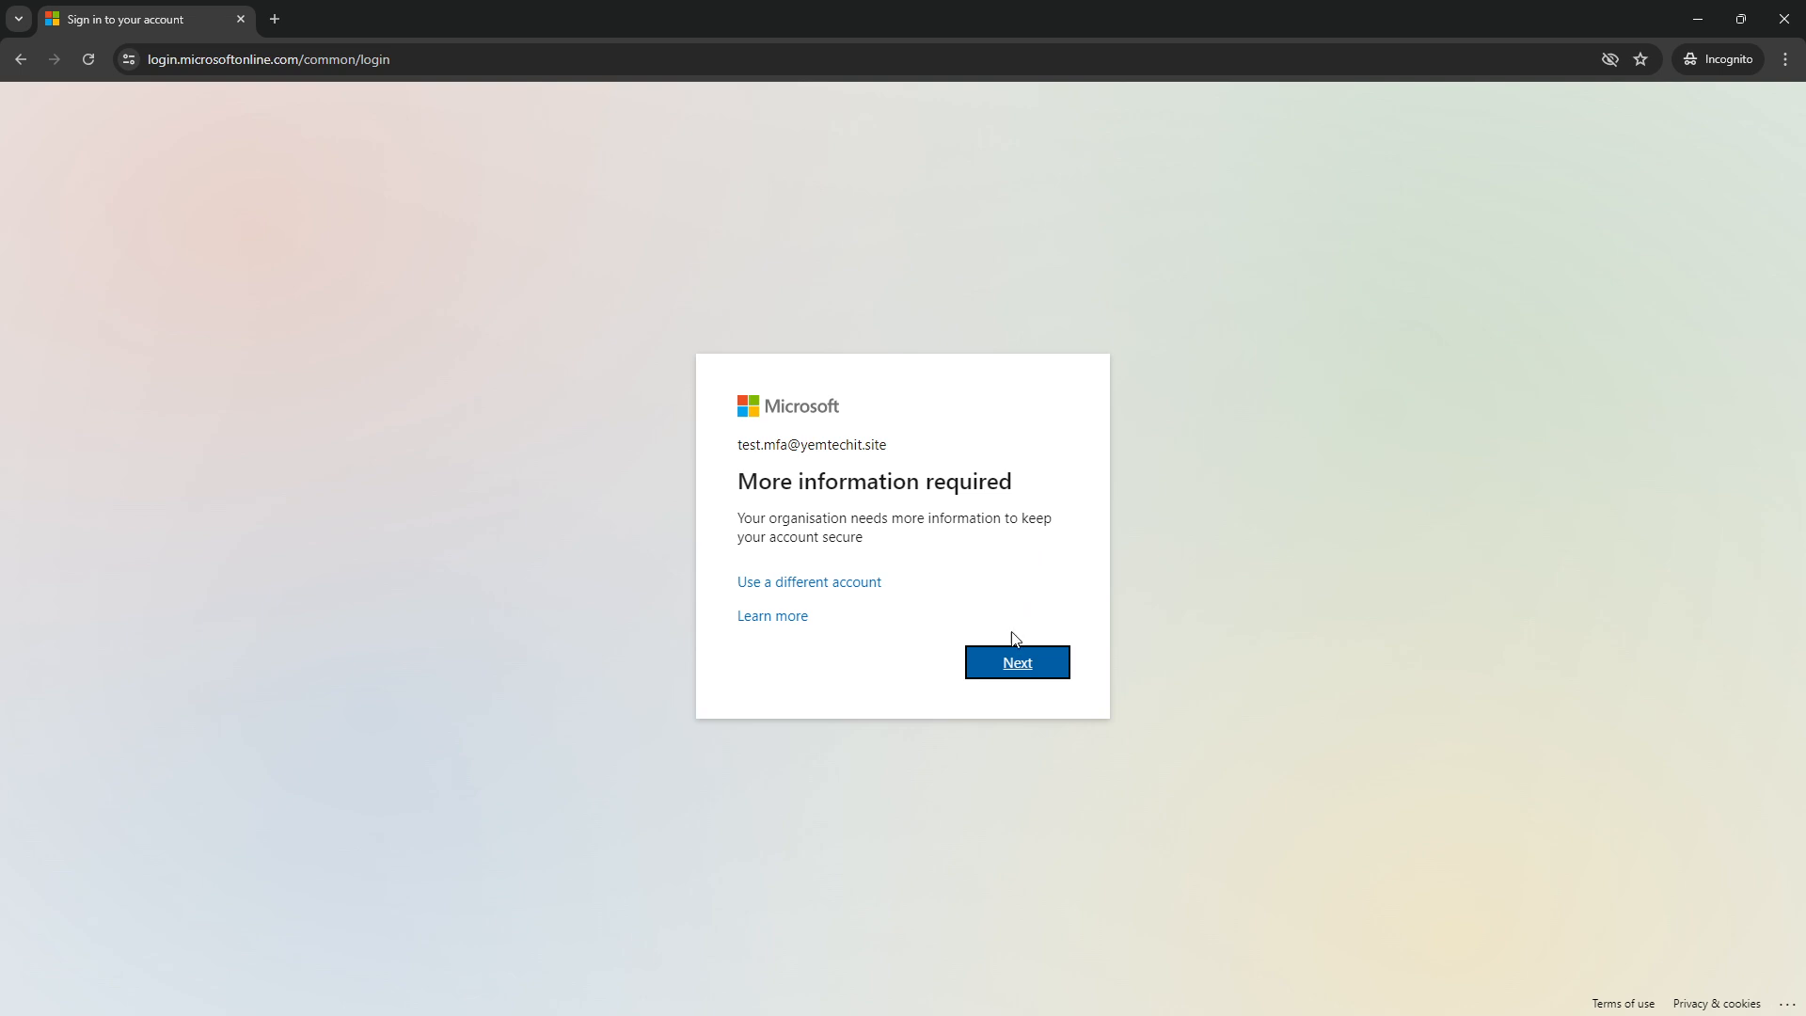
# Advance through security info setup past the Authenticator app install to the QR code
pyautogui.click(1012, 660)
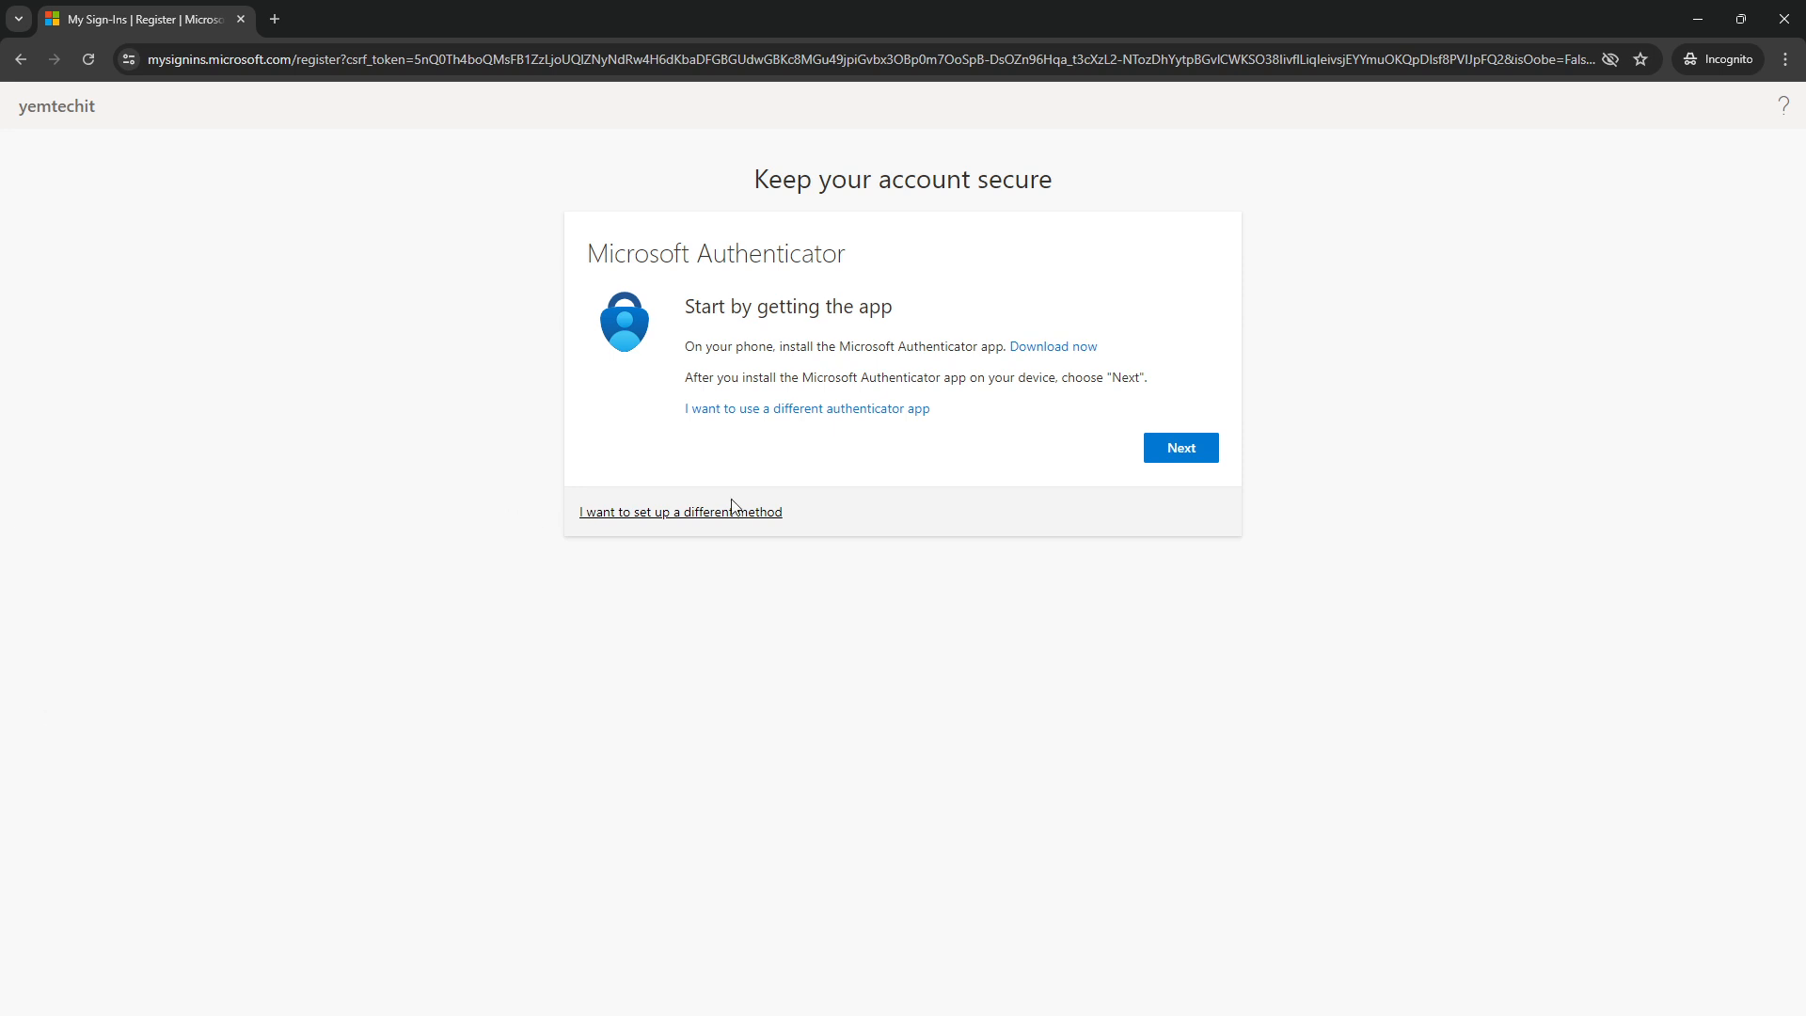
pyautogui.click(1184, 450)
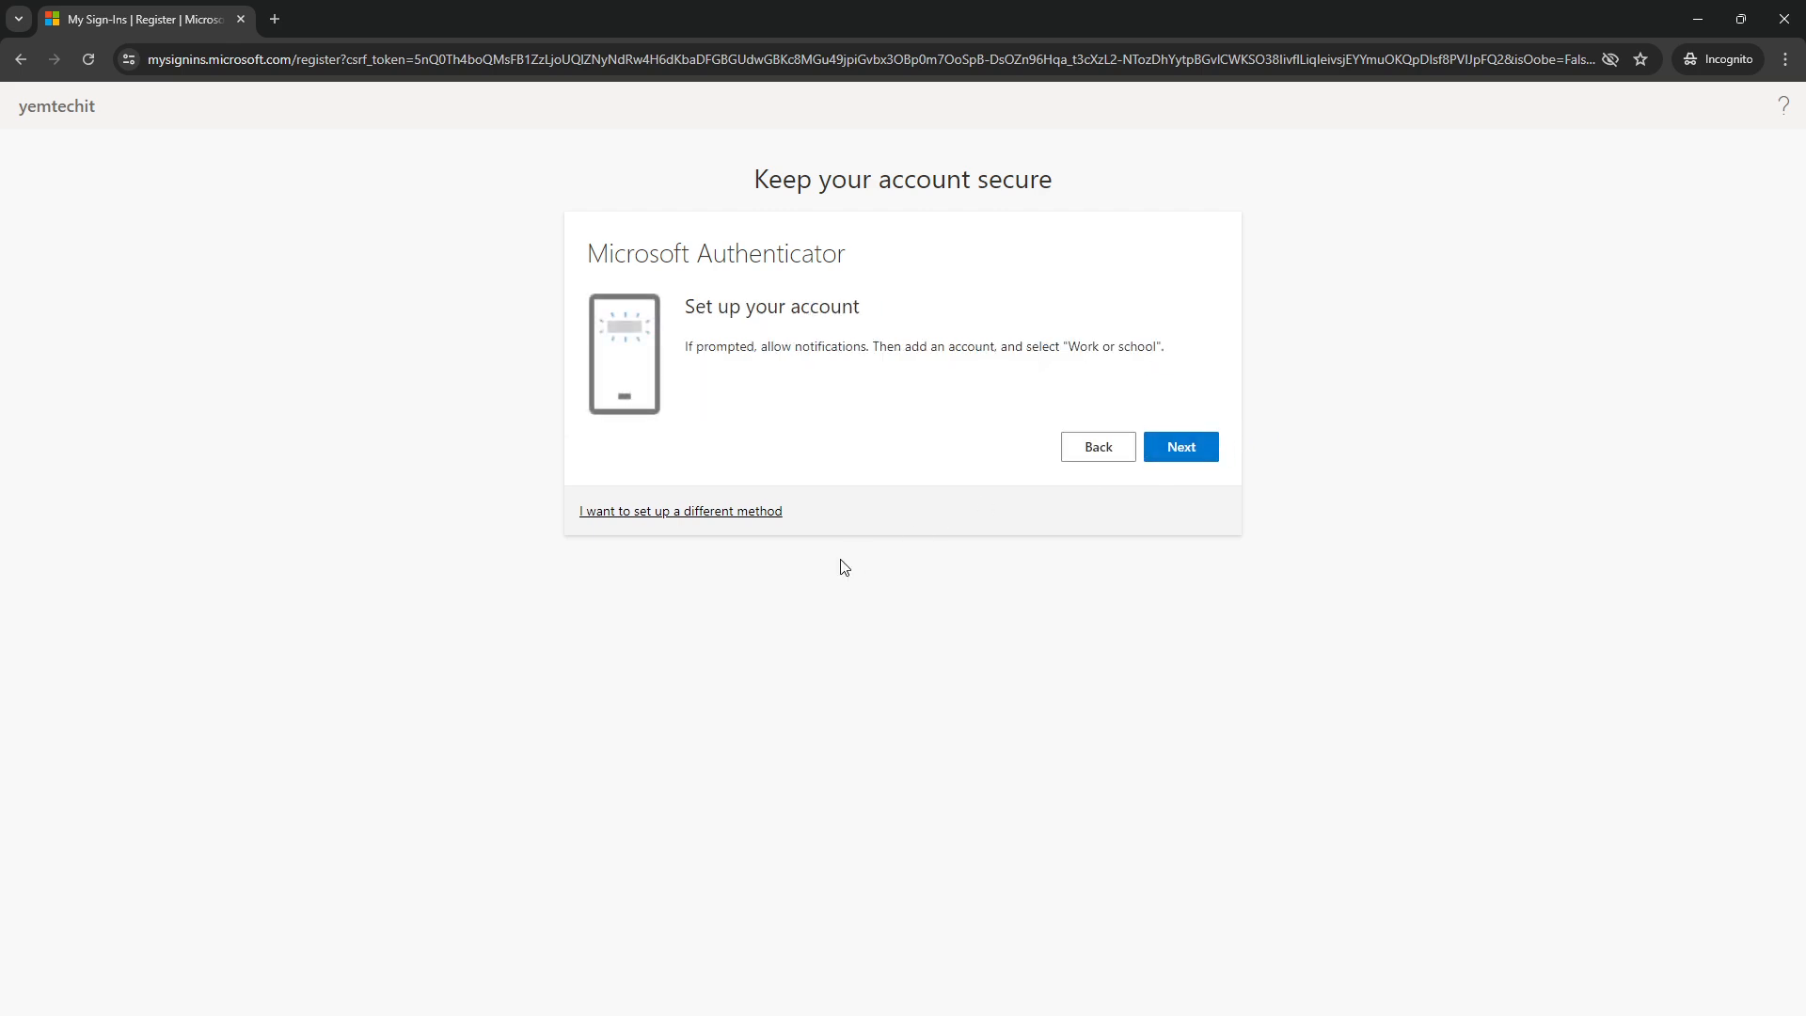
pyautogui.click(1188, 451)
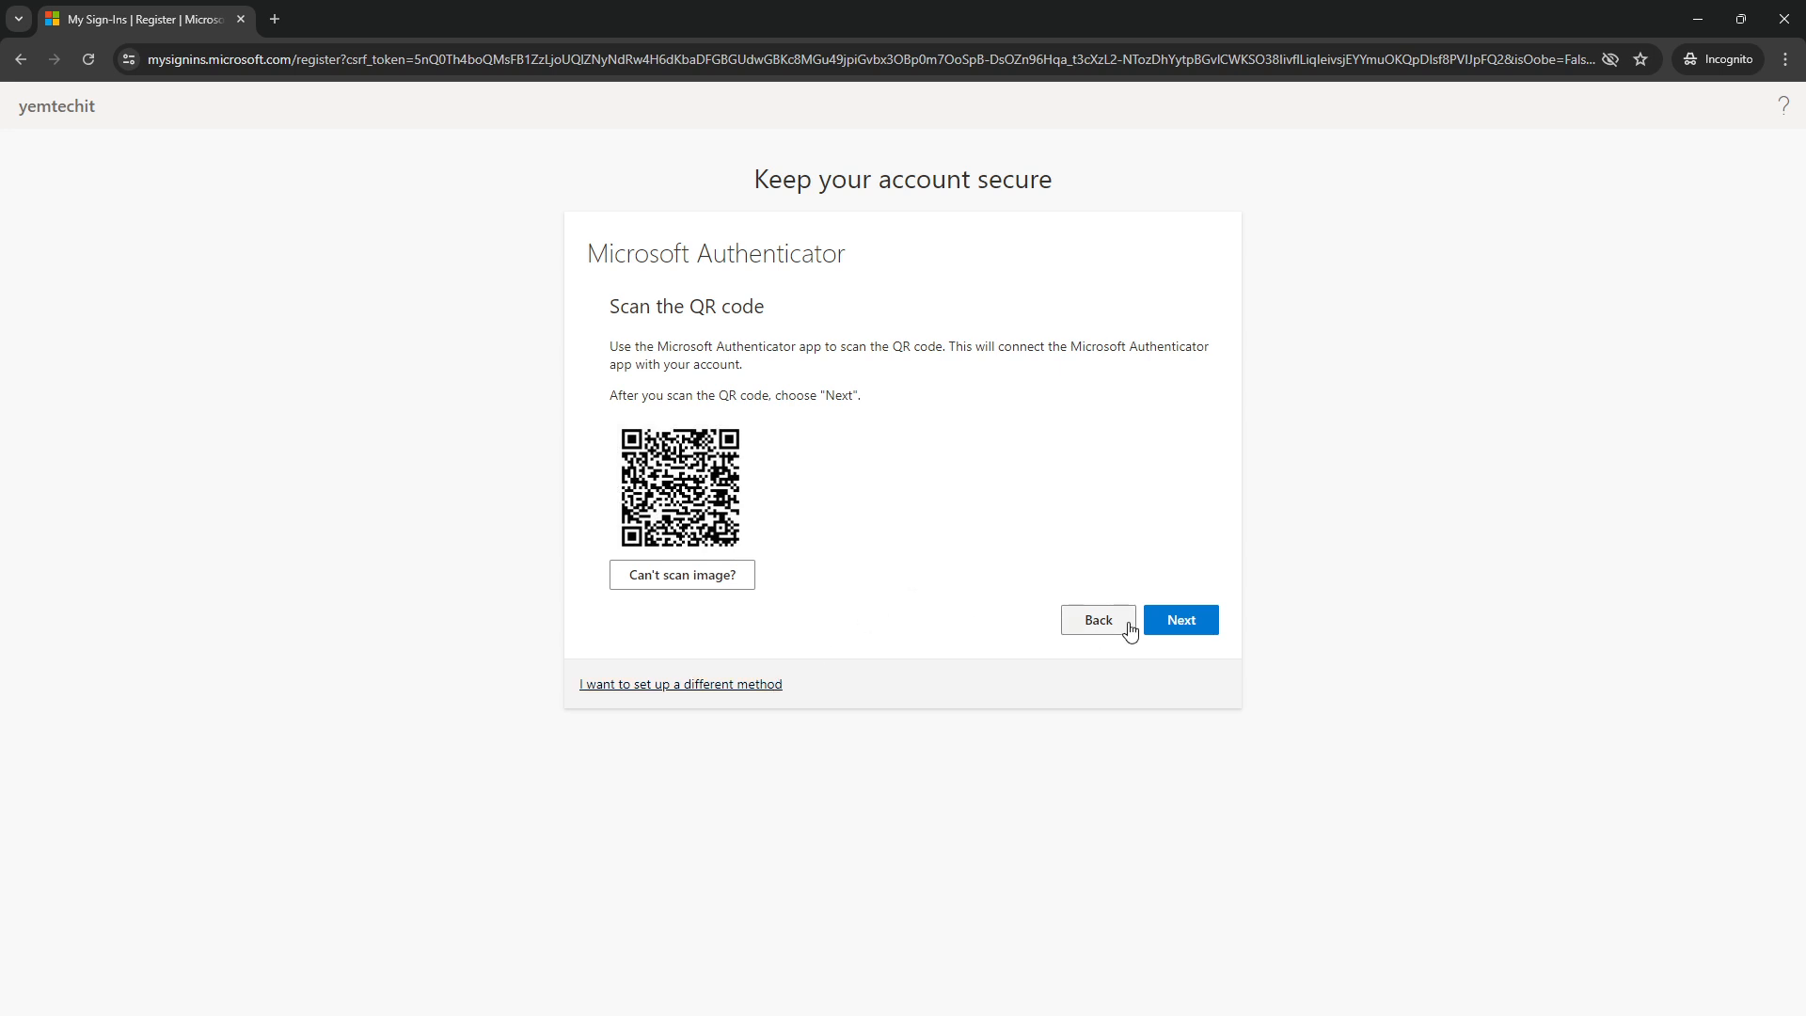
# Complete Authenticator registration by approving sign-in number 31 and finishing on Success
pyautogui.click(1172, 628)
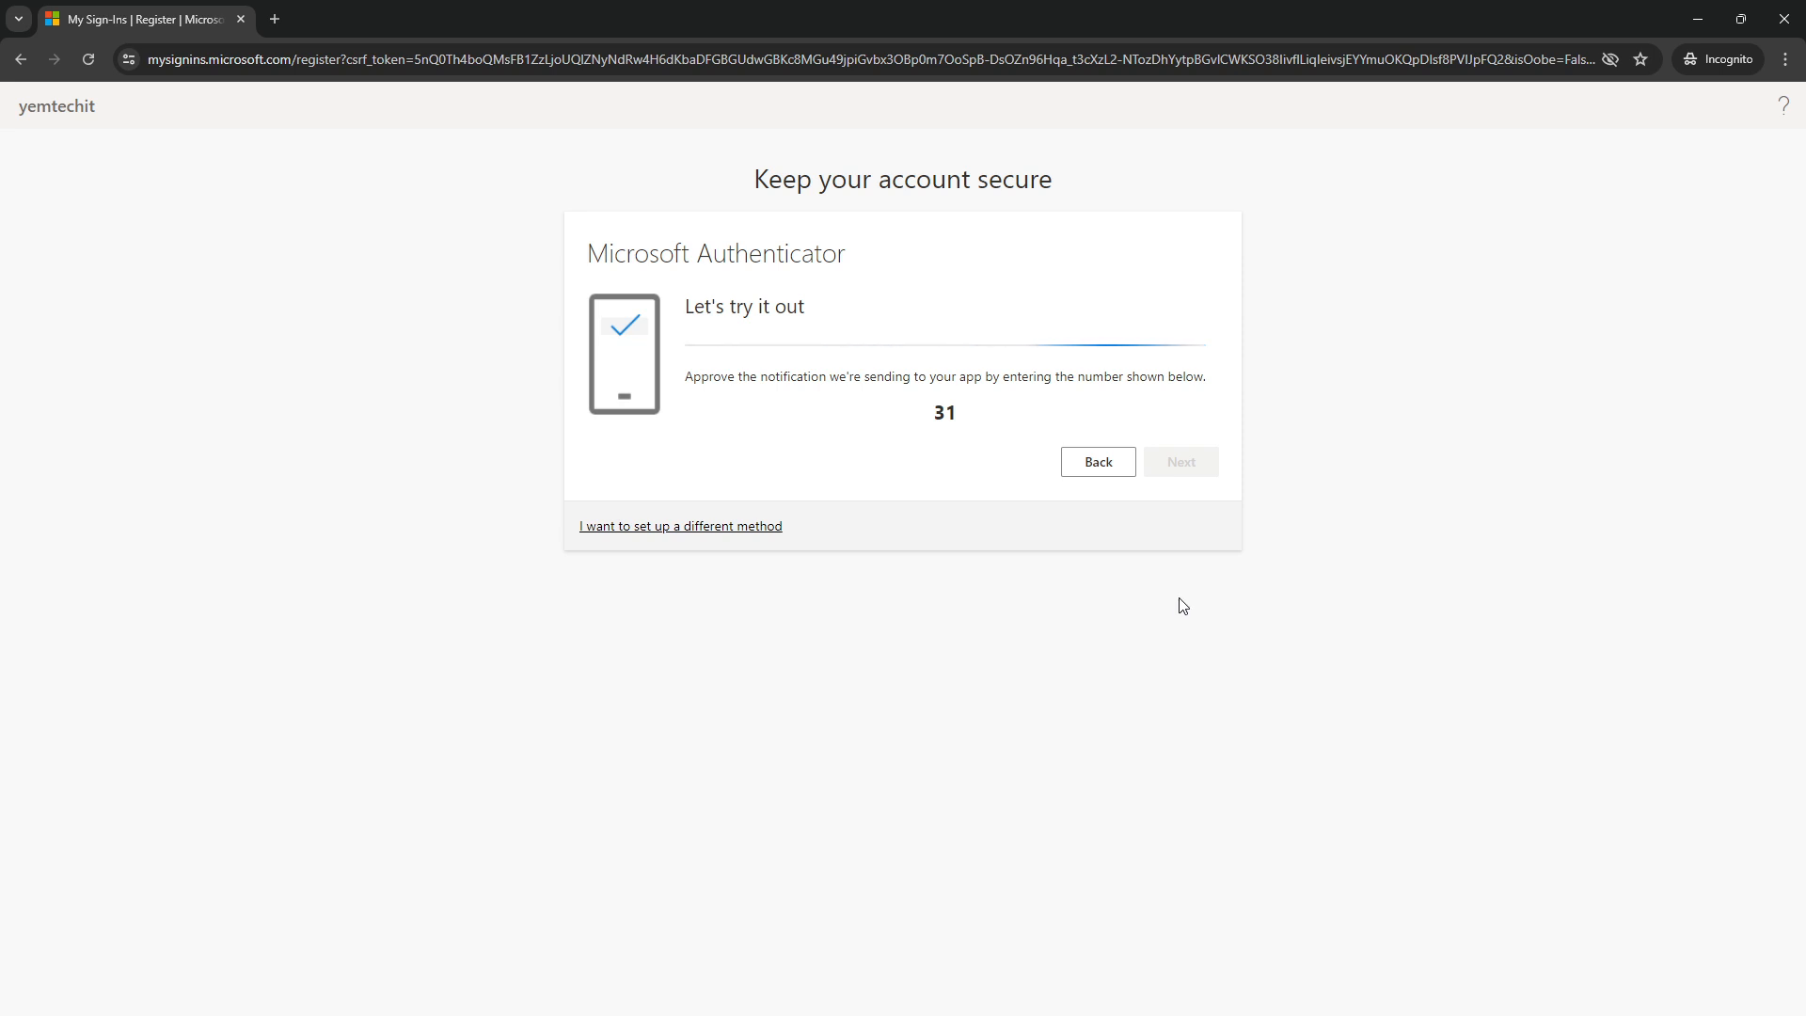
pyautogui.doubleClick(948, 411)
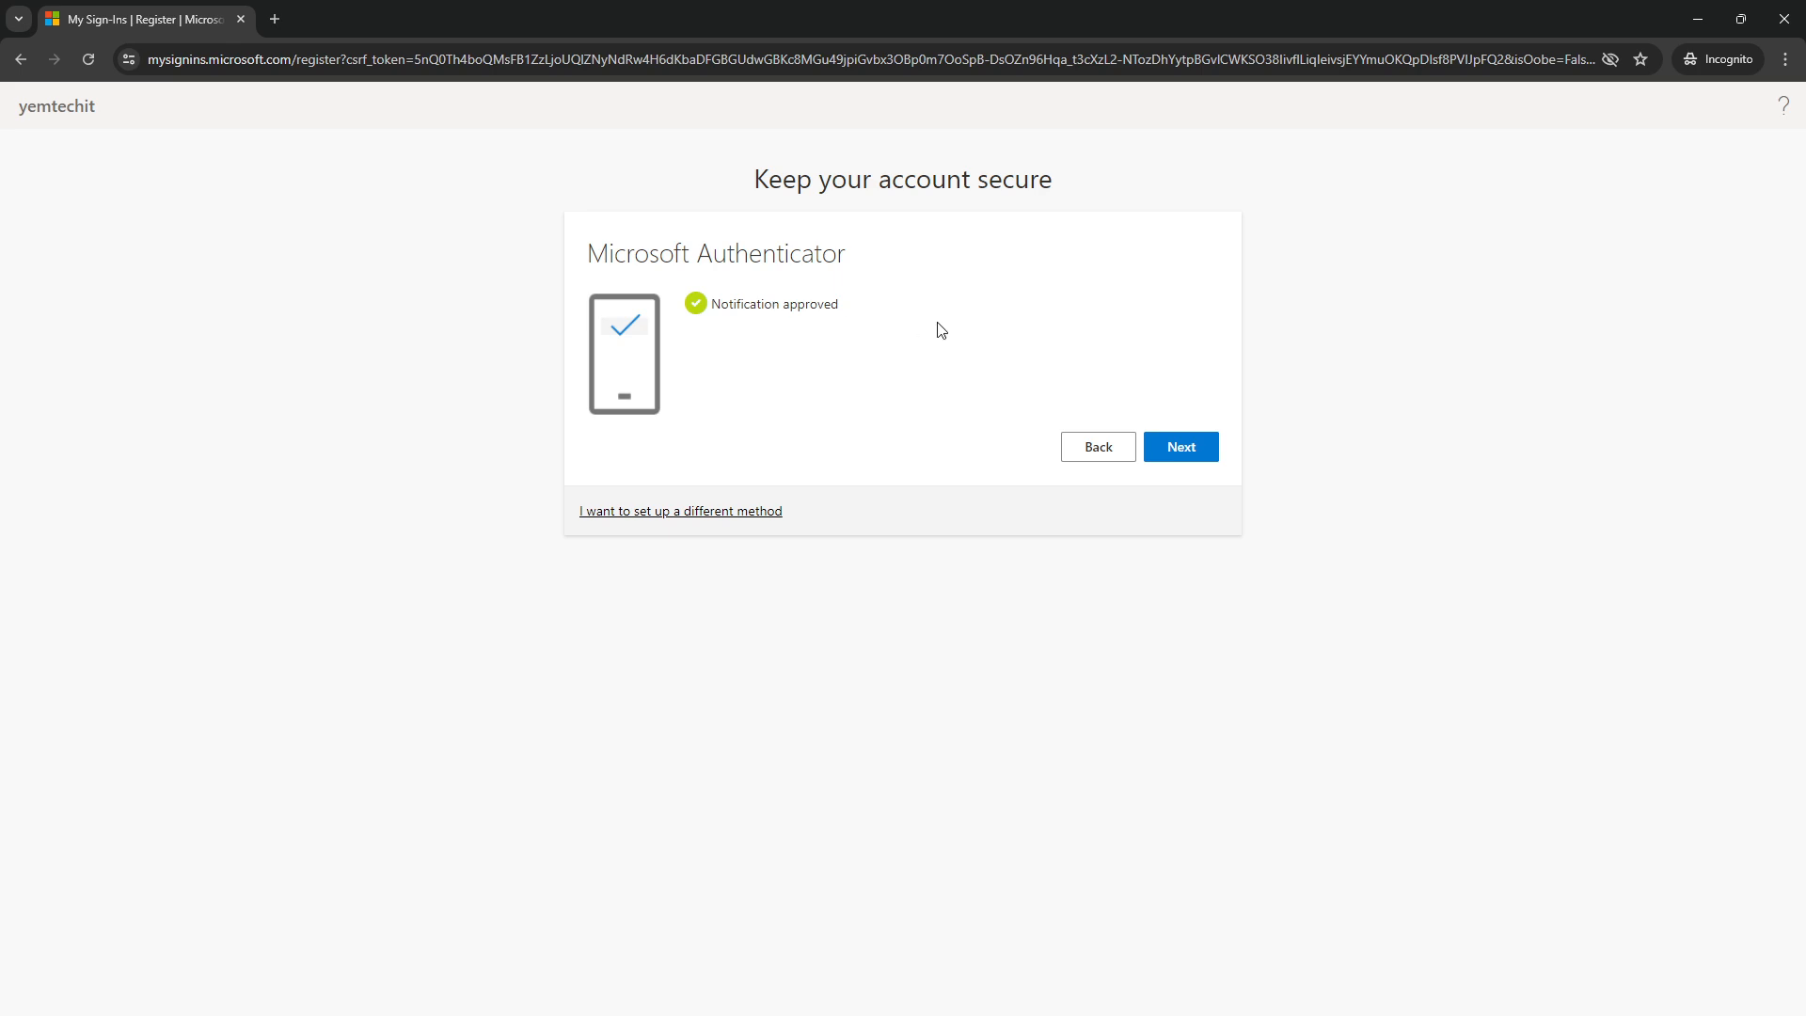
pyautogui.click(1172, 453)
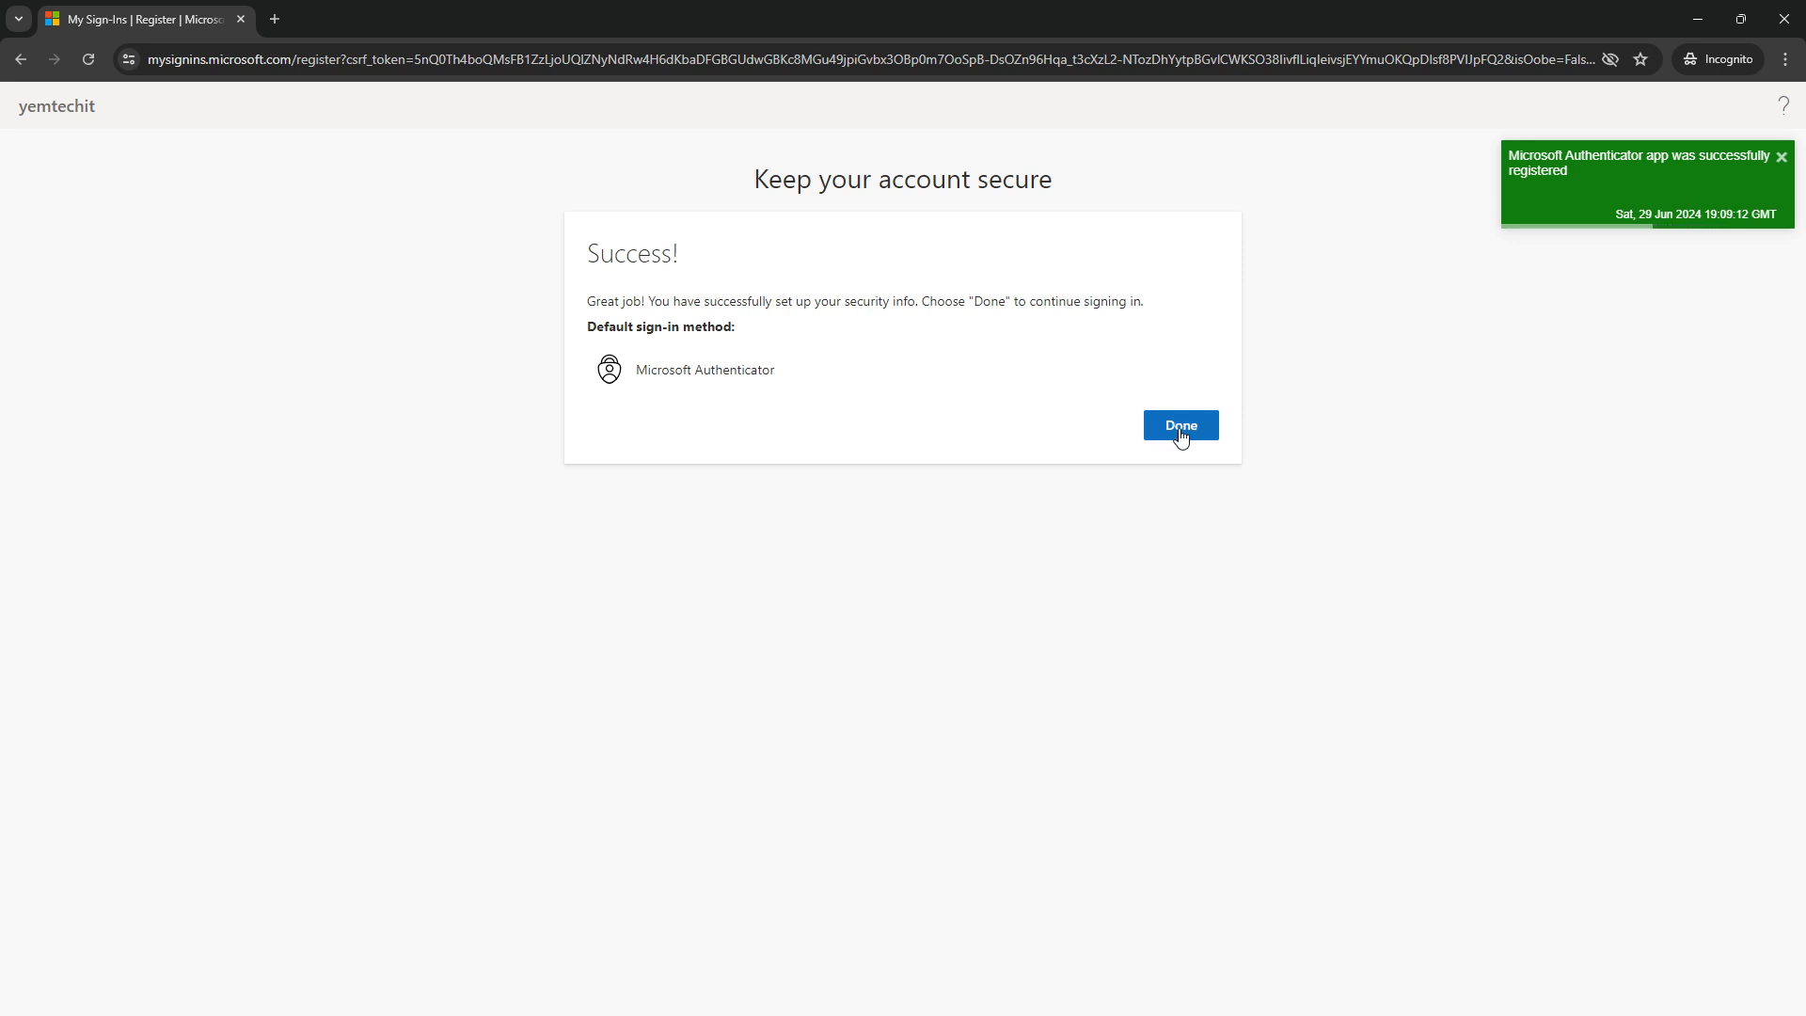
pyautogui.moveTo(686, 266); pyautogui.dragTo(600, 259)
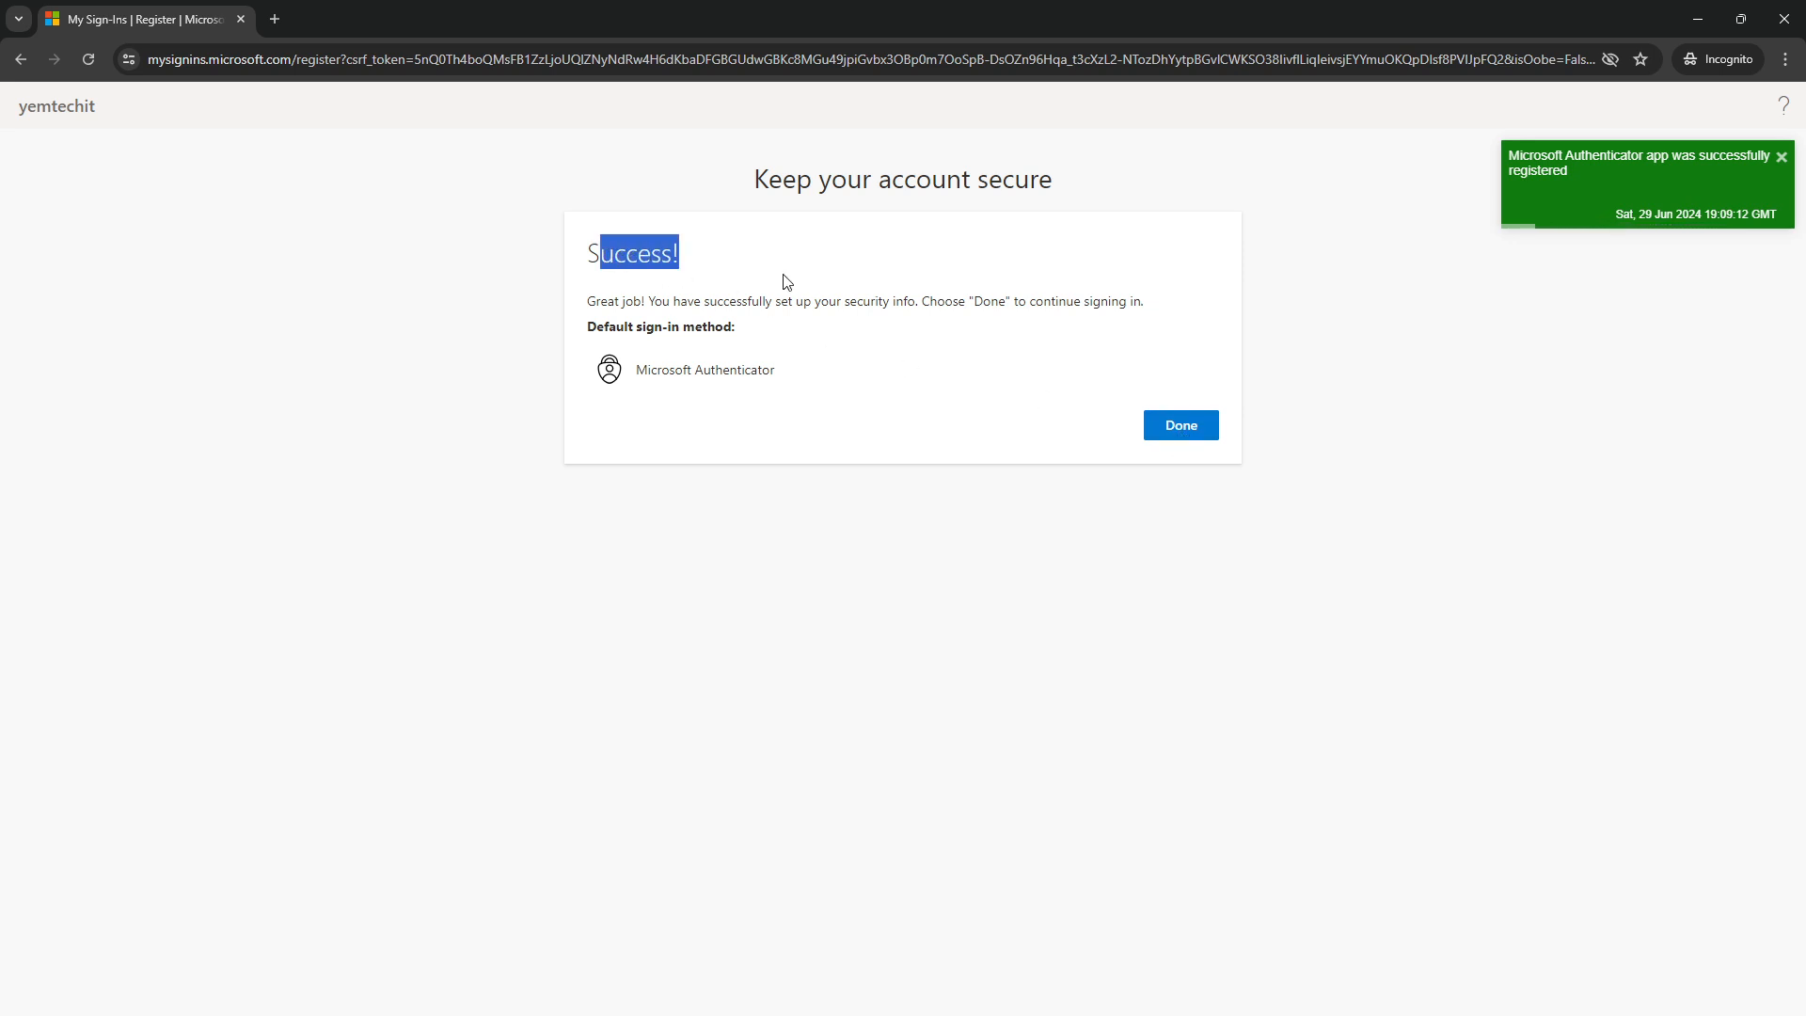
pyautogui.click(1189, 424)
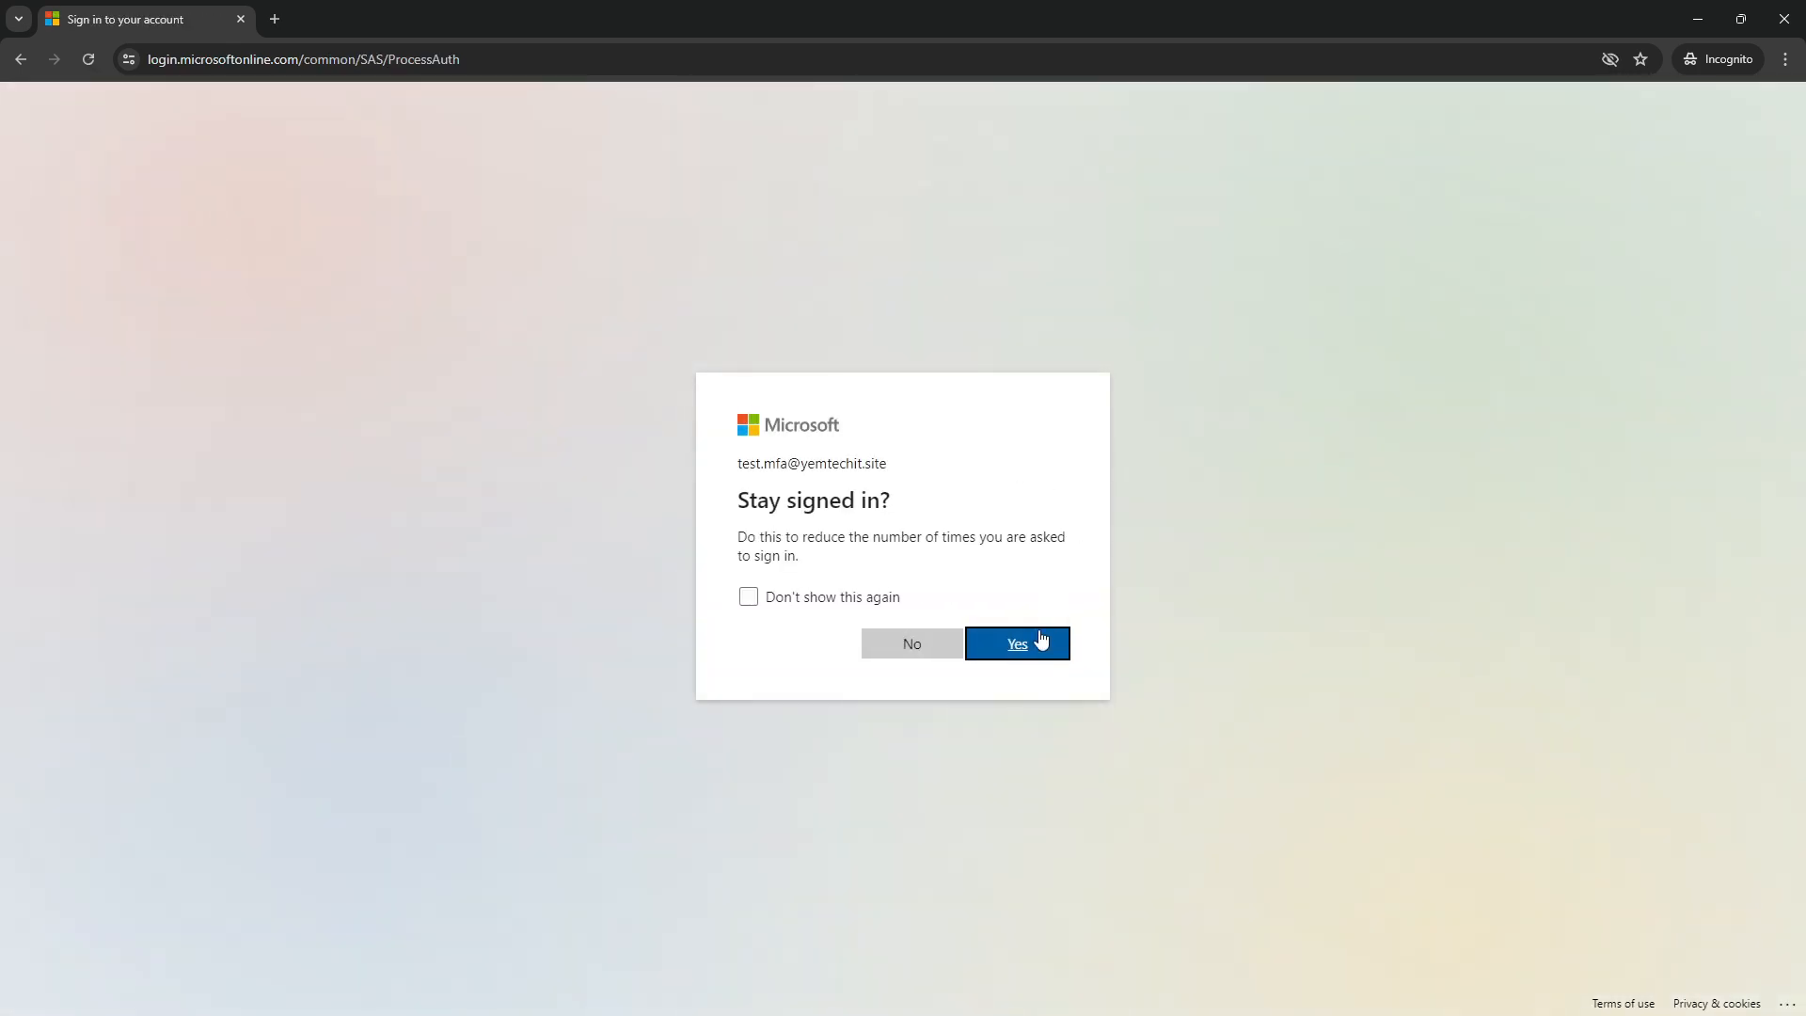
# Stay signed in, close the three-slide welcome carousel and tour tip, and go to Excel
pyautogui.click(1030, 656)
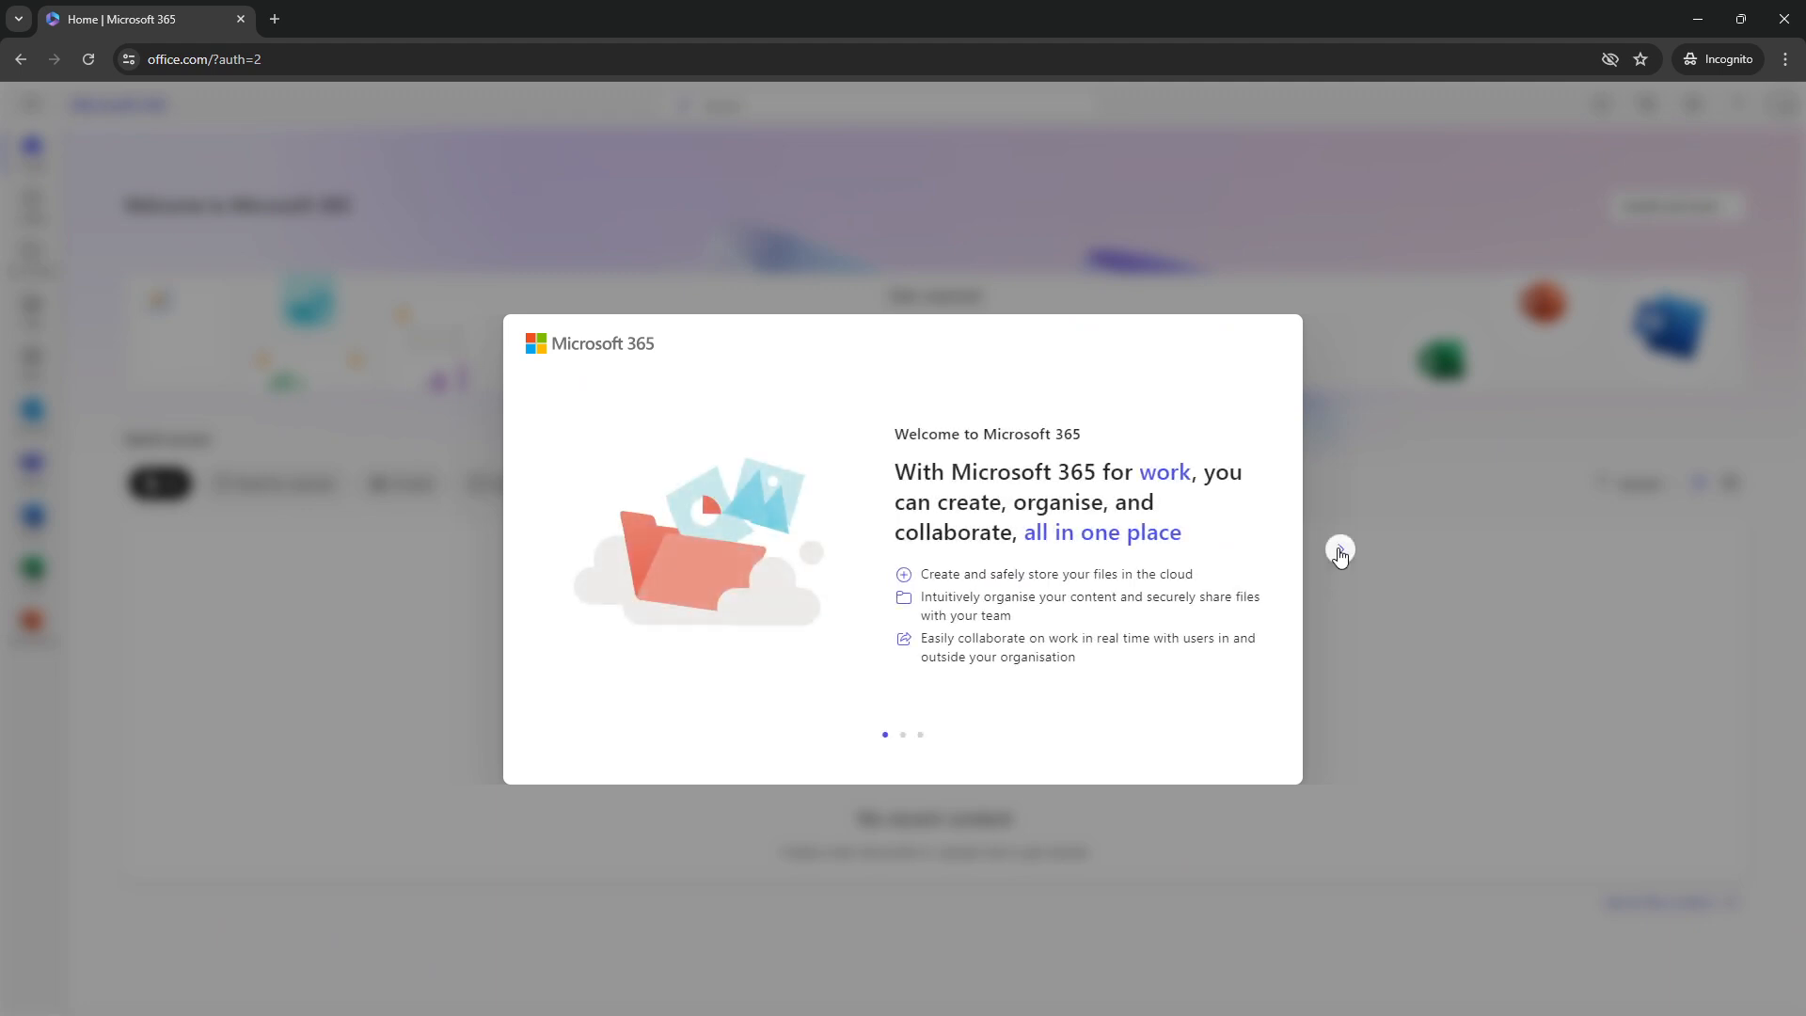
pyautogui.click(1339, 551)
pyautogui.click(1339, 550)
pyautogui.click(1340, 551)
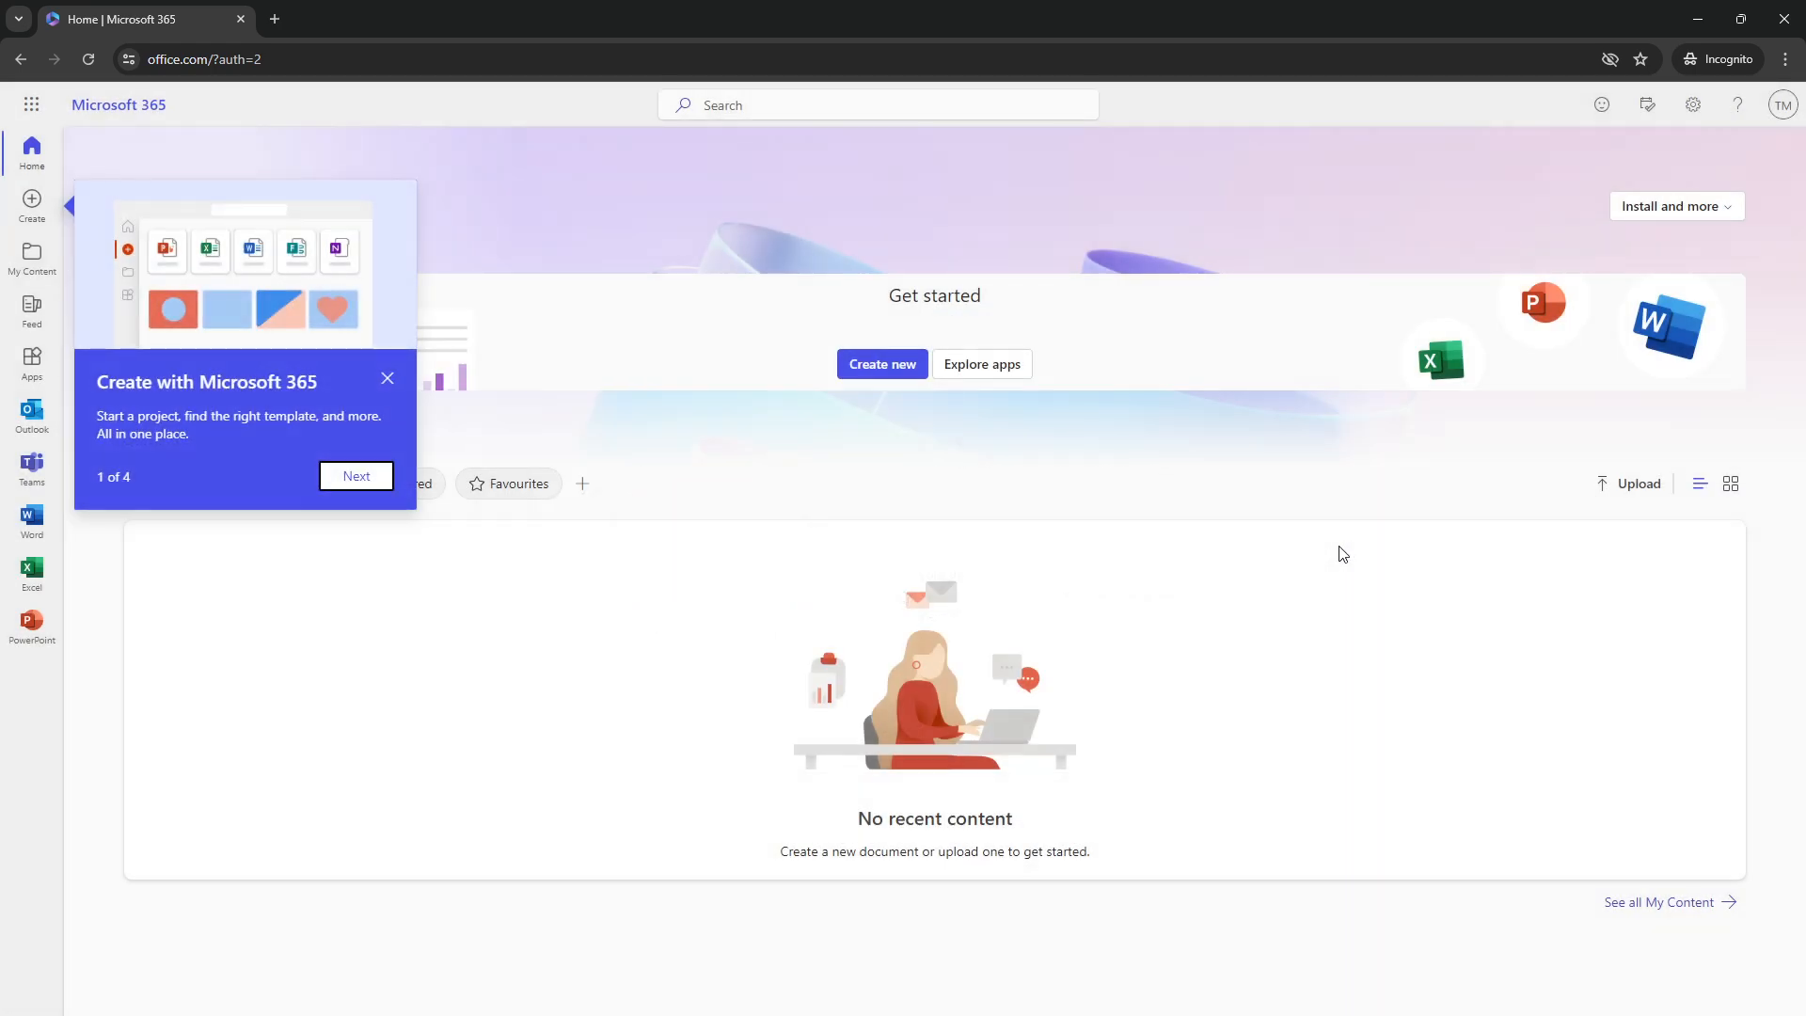
pyautogui.click(386, 380)
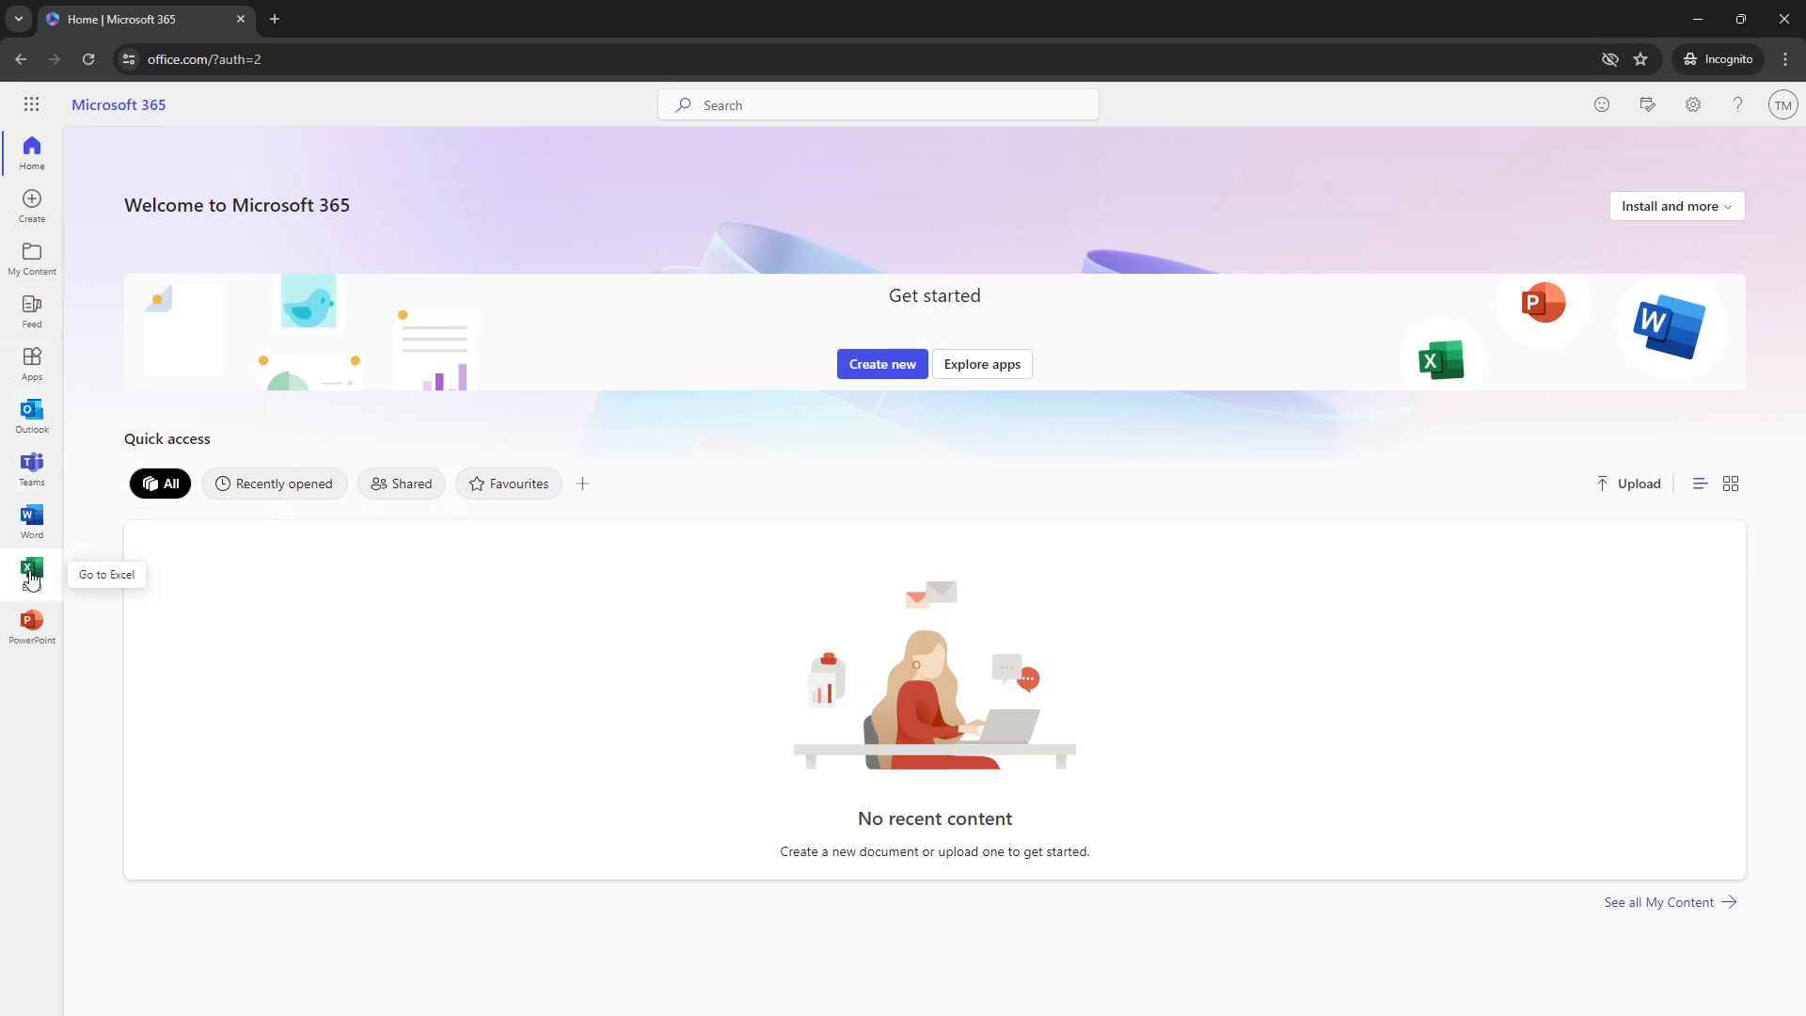
pyautogui.click(31, 576)
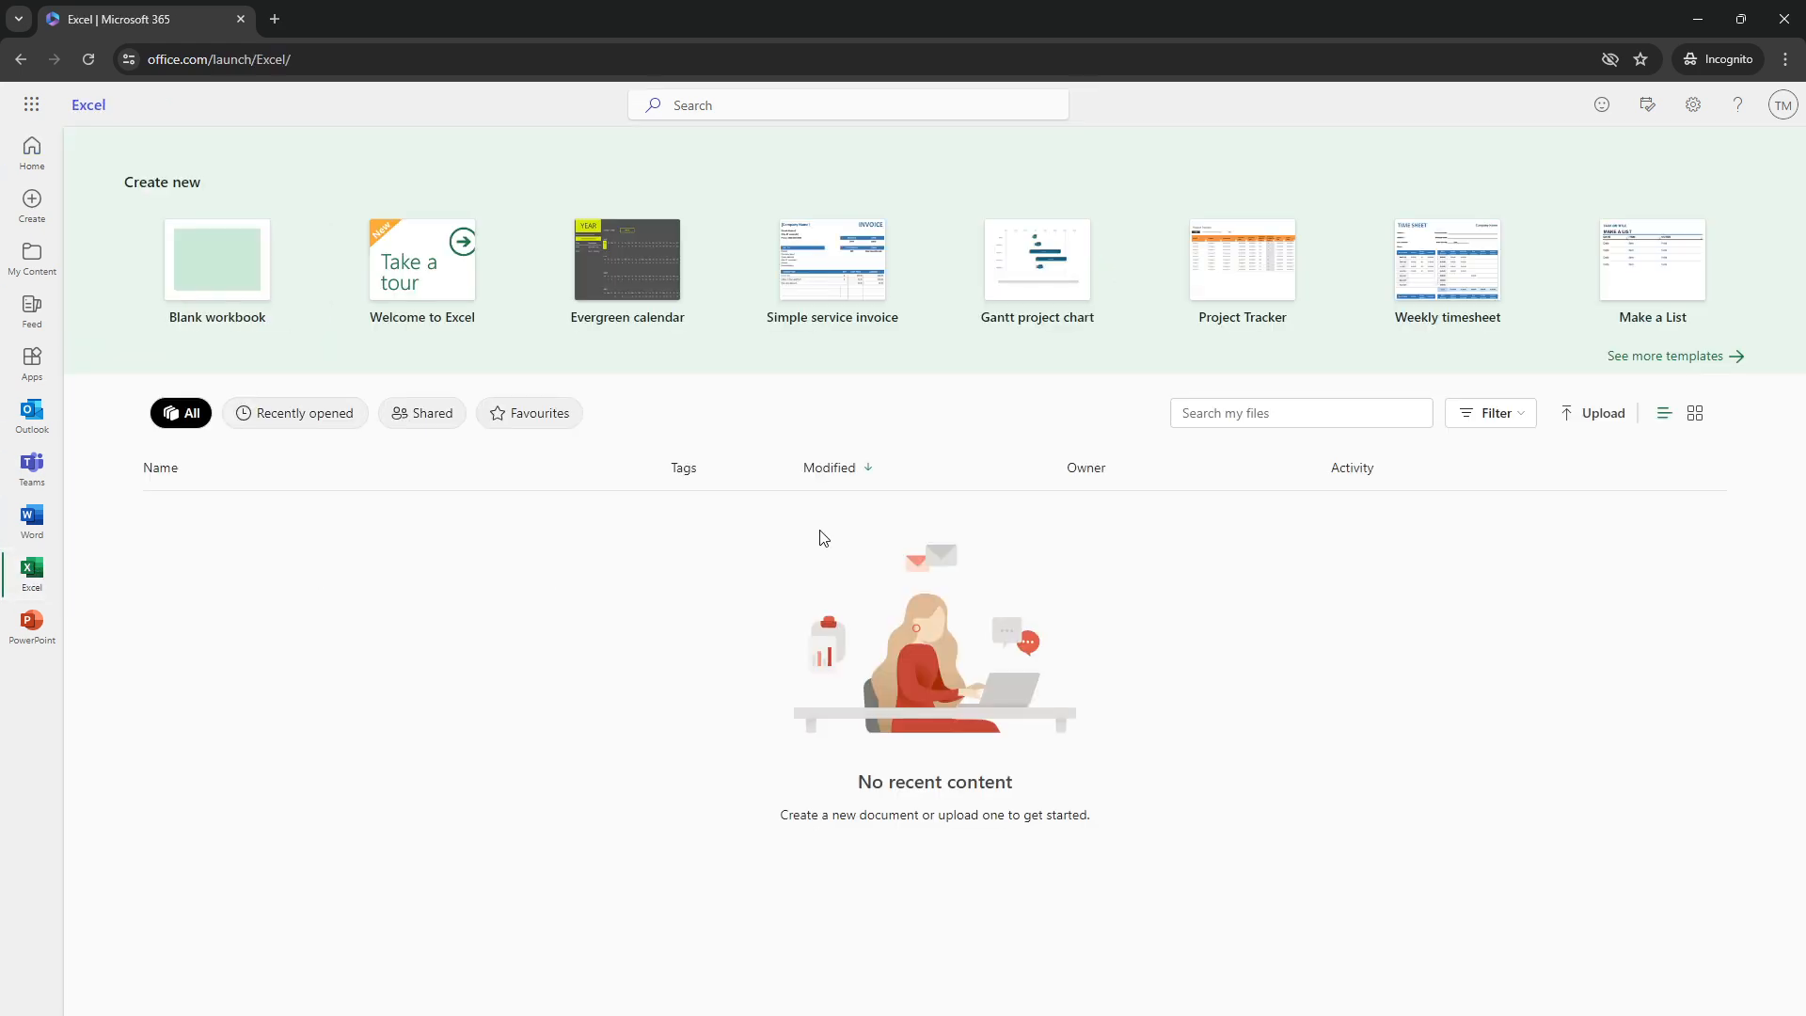
# Create a blank workbook, return to its Book.xlsx tab, and close the privacy notice
pyautogui.click(226, 270)
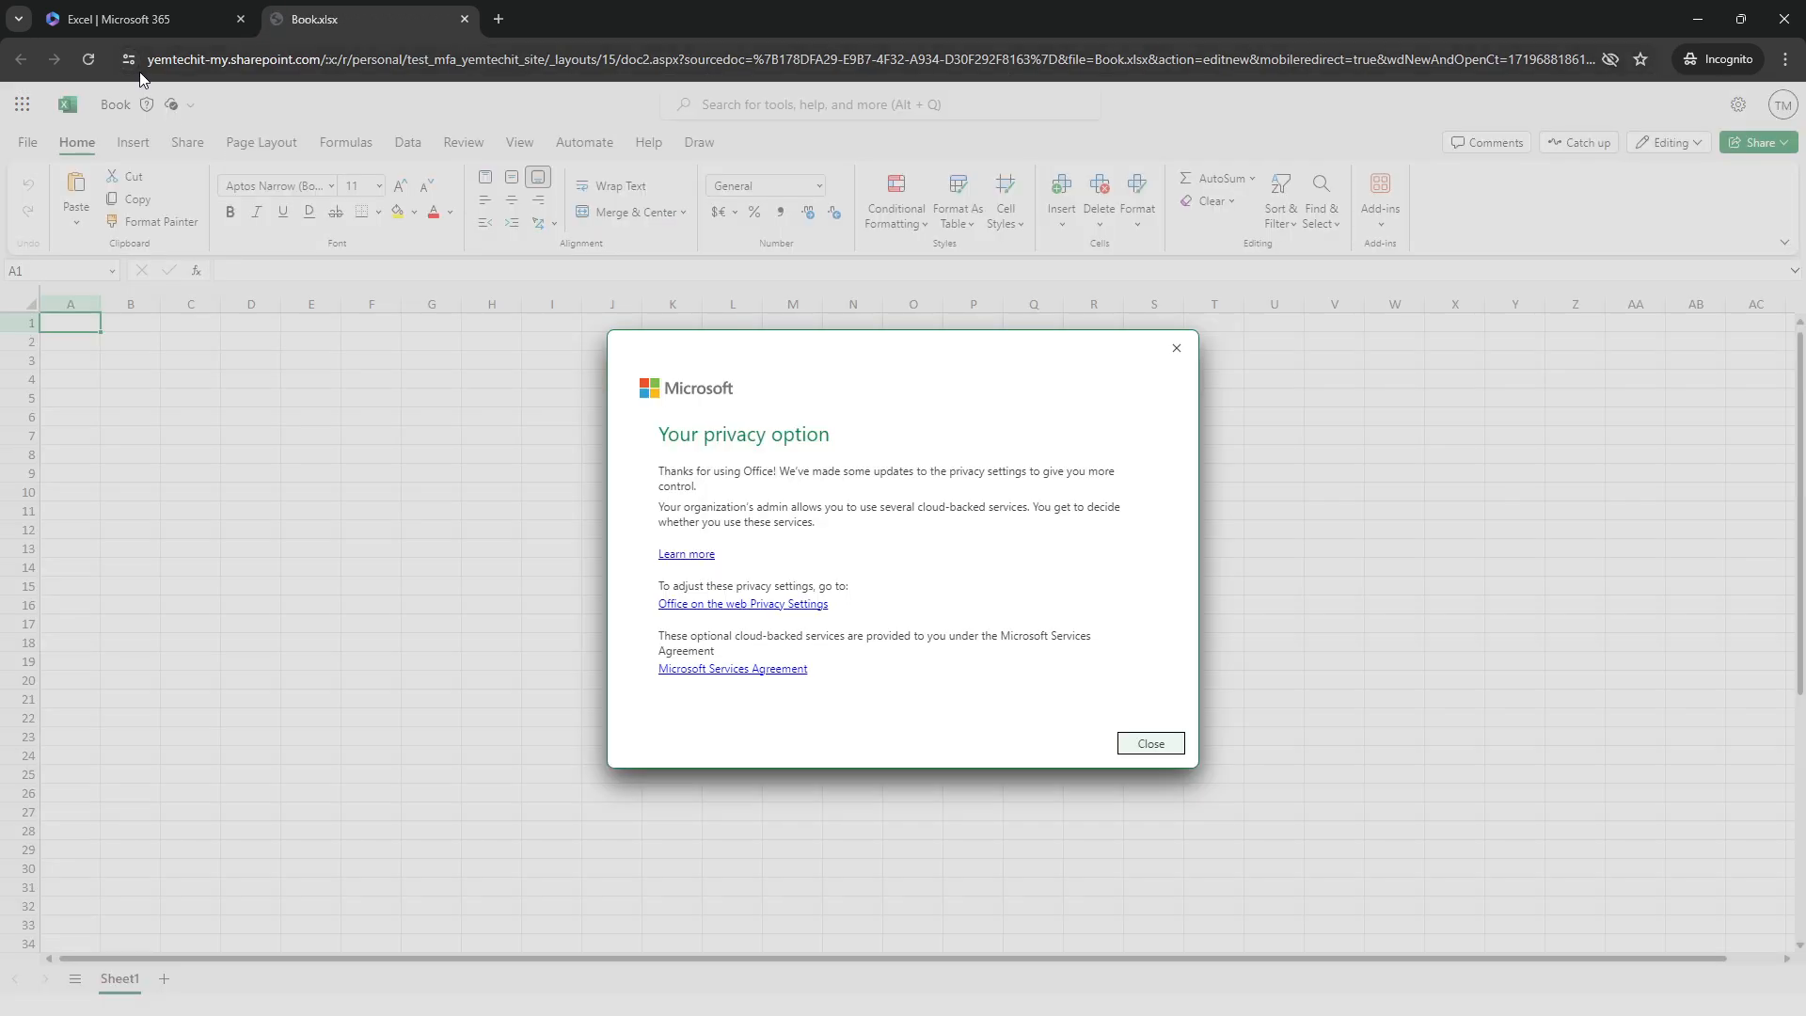
pyautogui.click(146, 26)
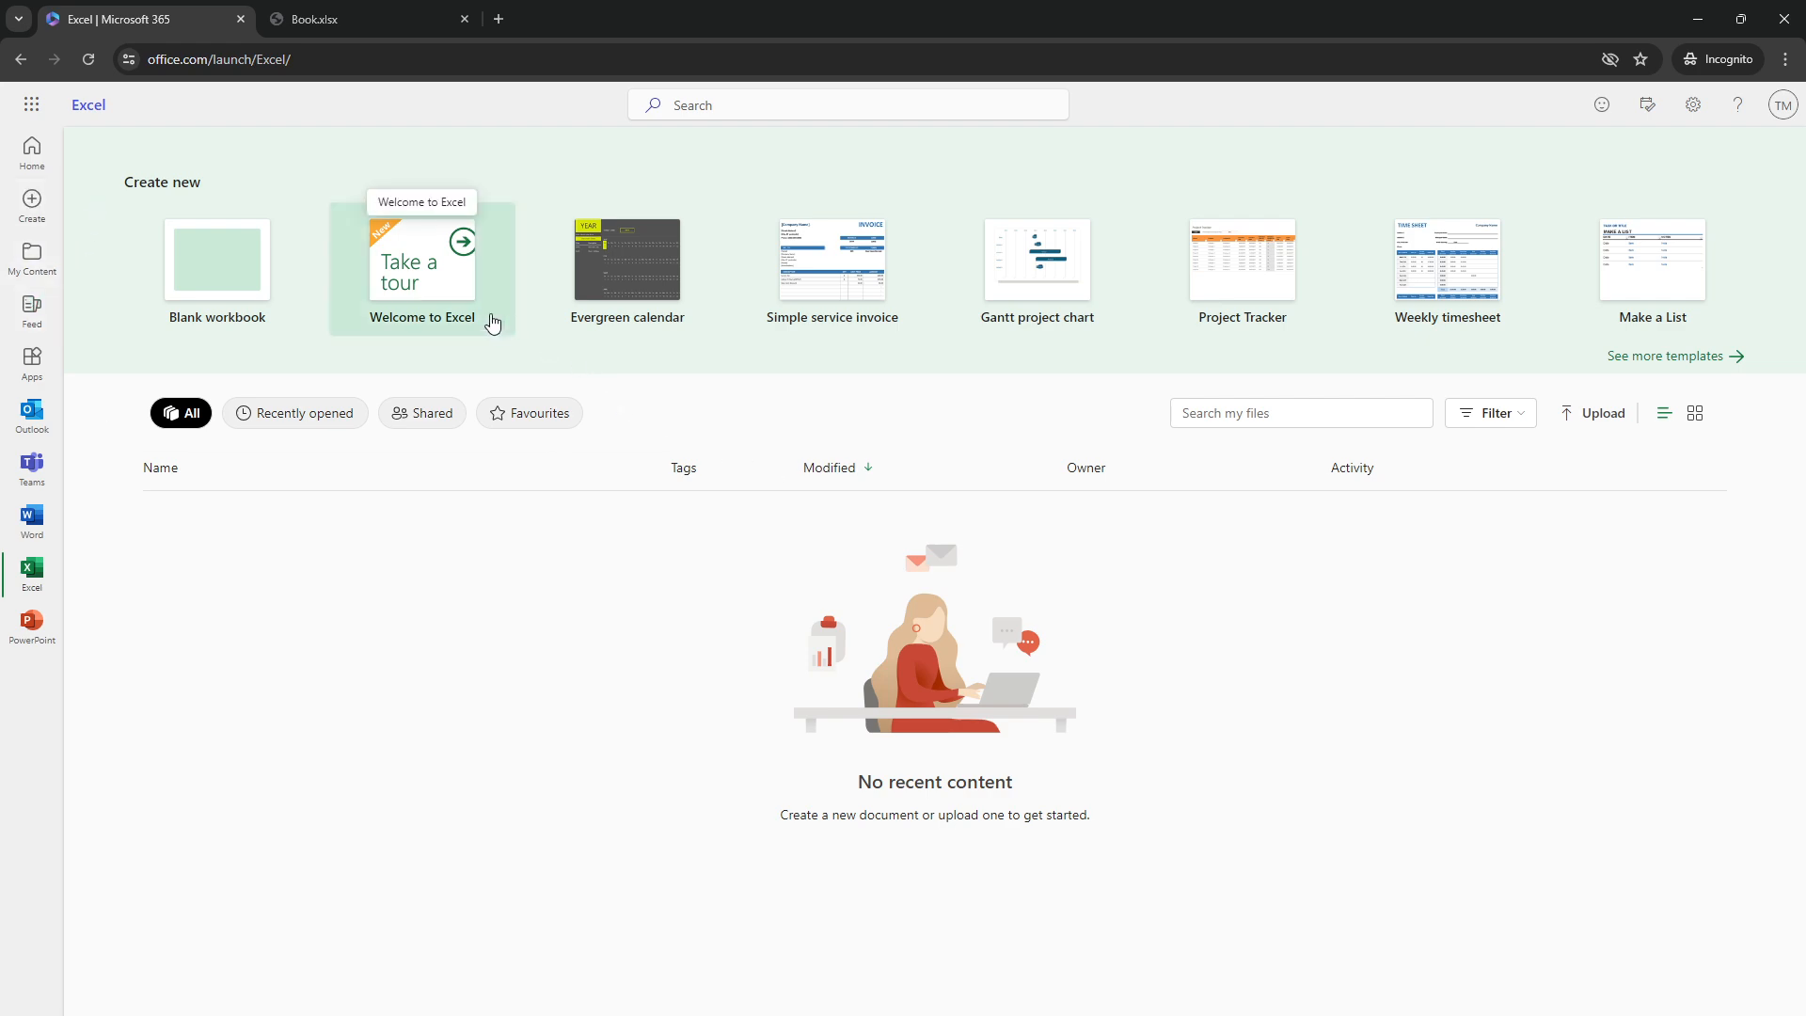
pyautogui.click(326, 7)
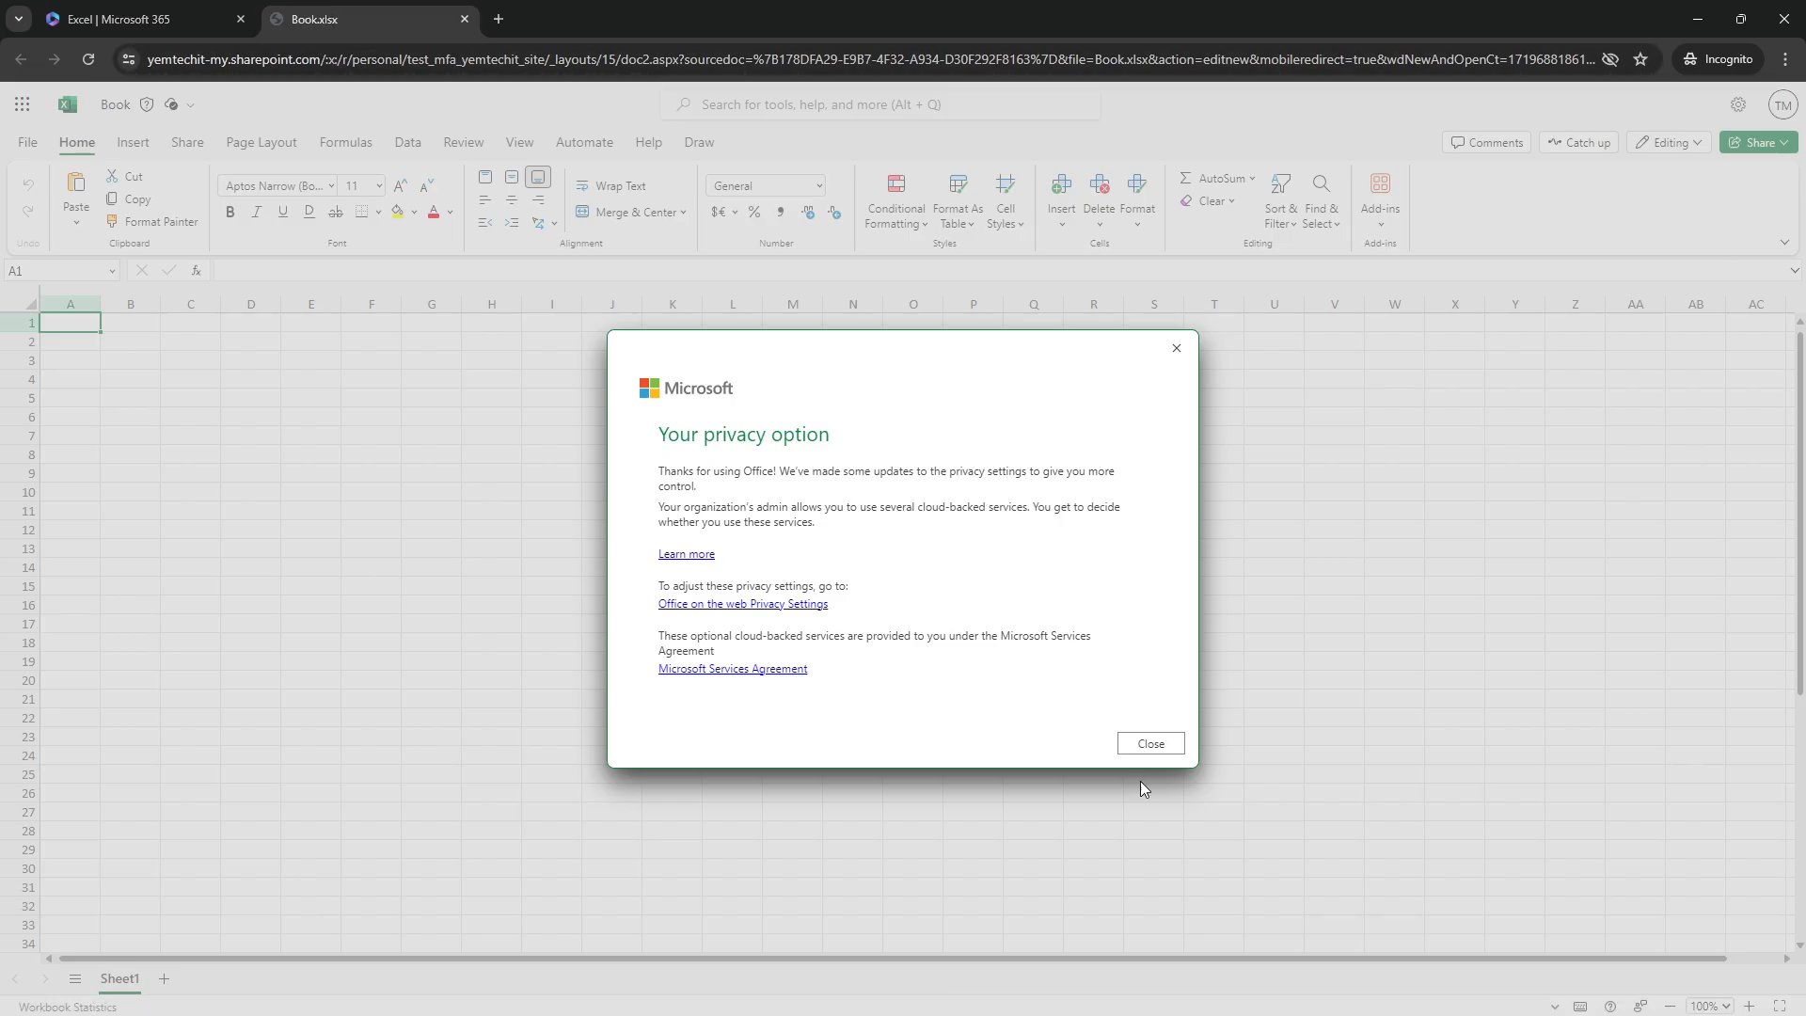
pyautogui.click(1147, 745)
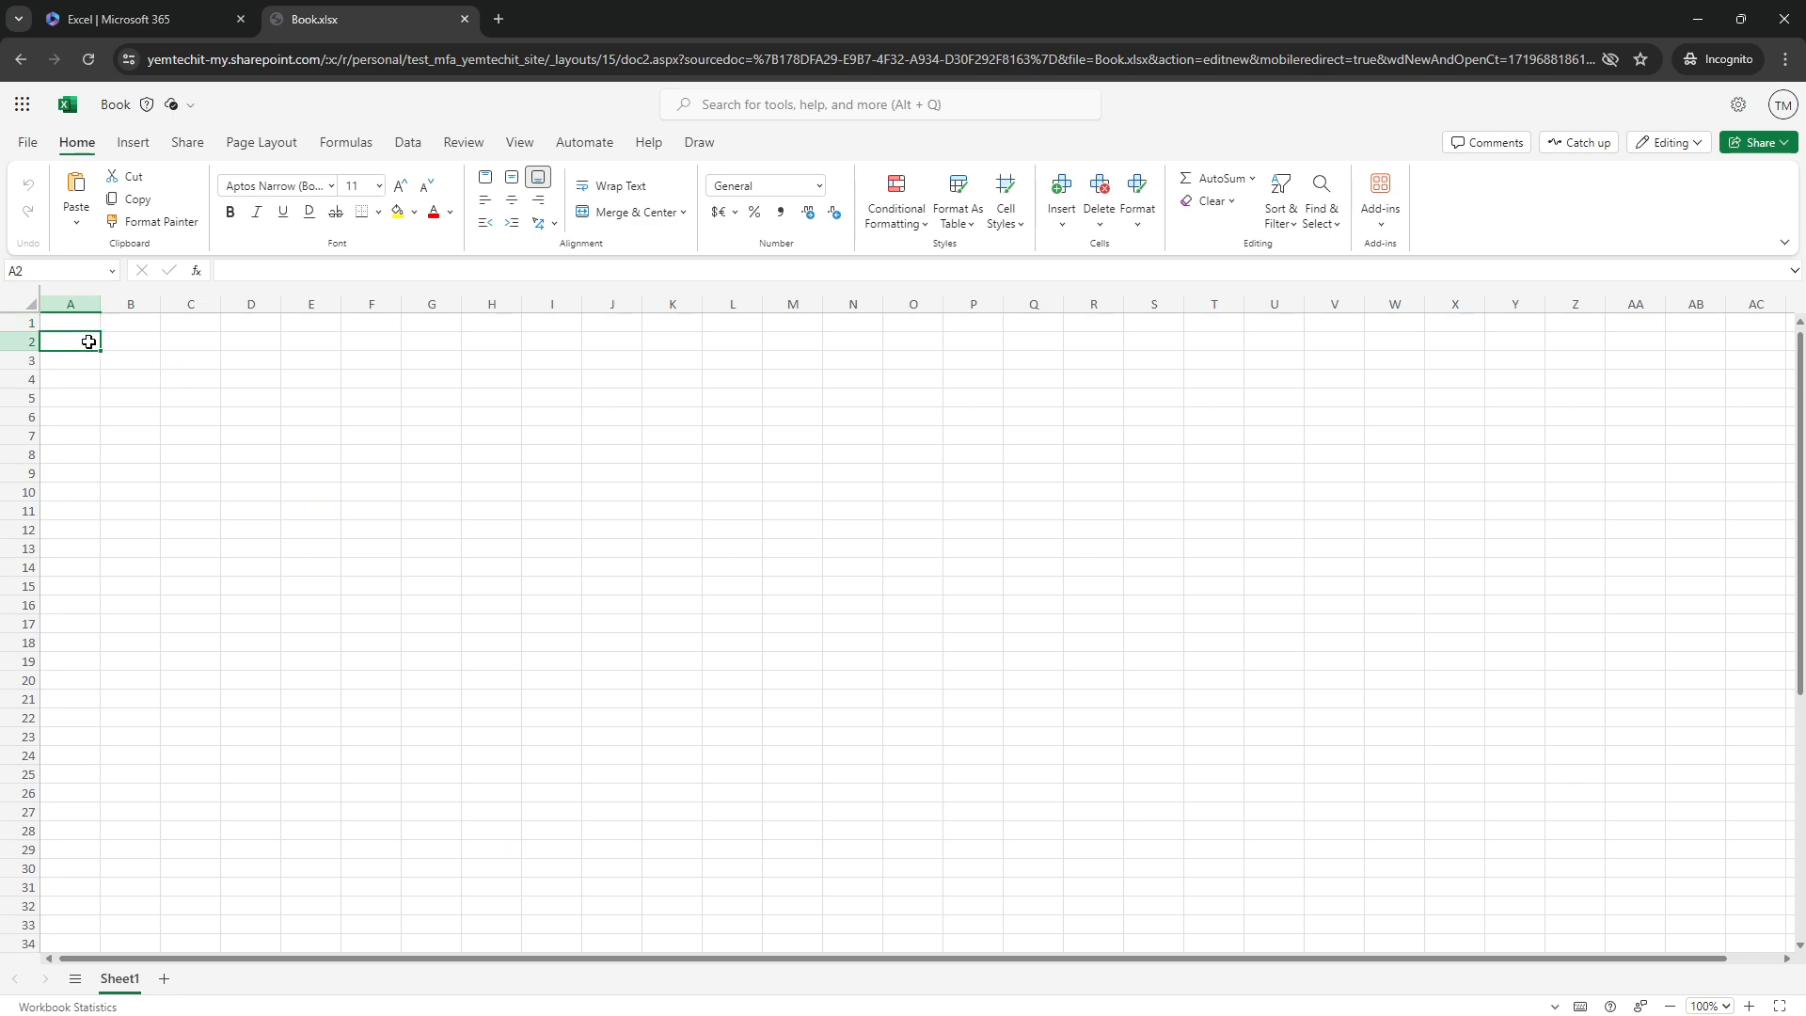
# Select cells B1, C1, D1, E1 and F1 in turn, then cell A1
pyautogui.click(130, 323)
pyautogui.click(174, 324)
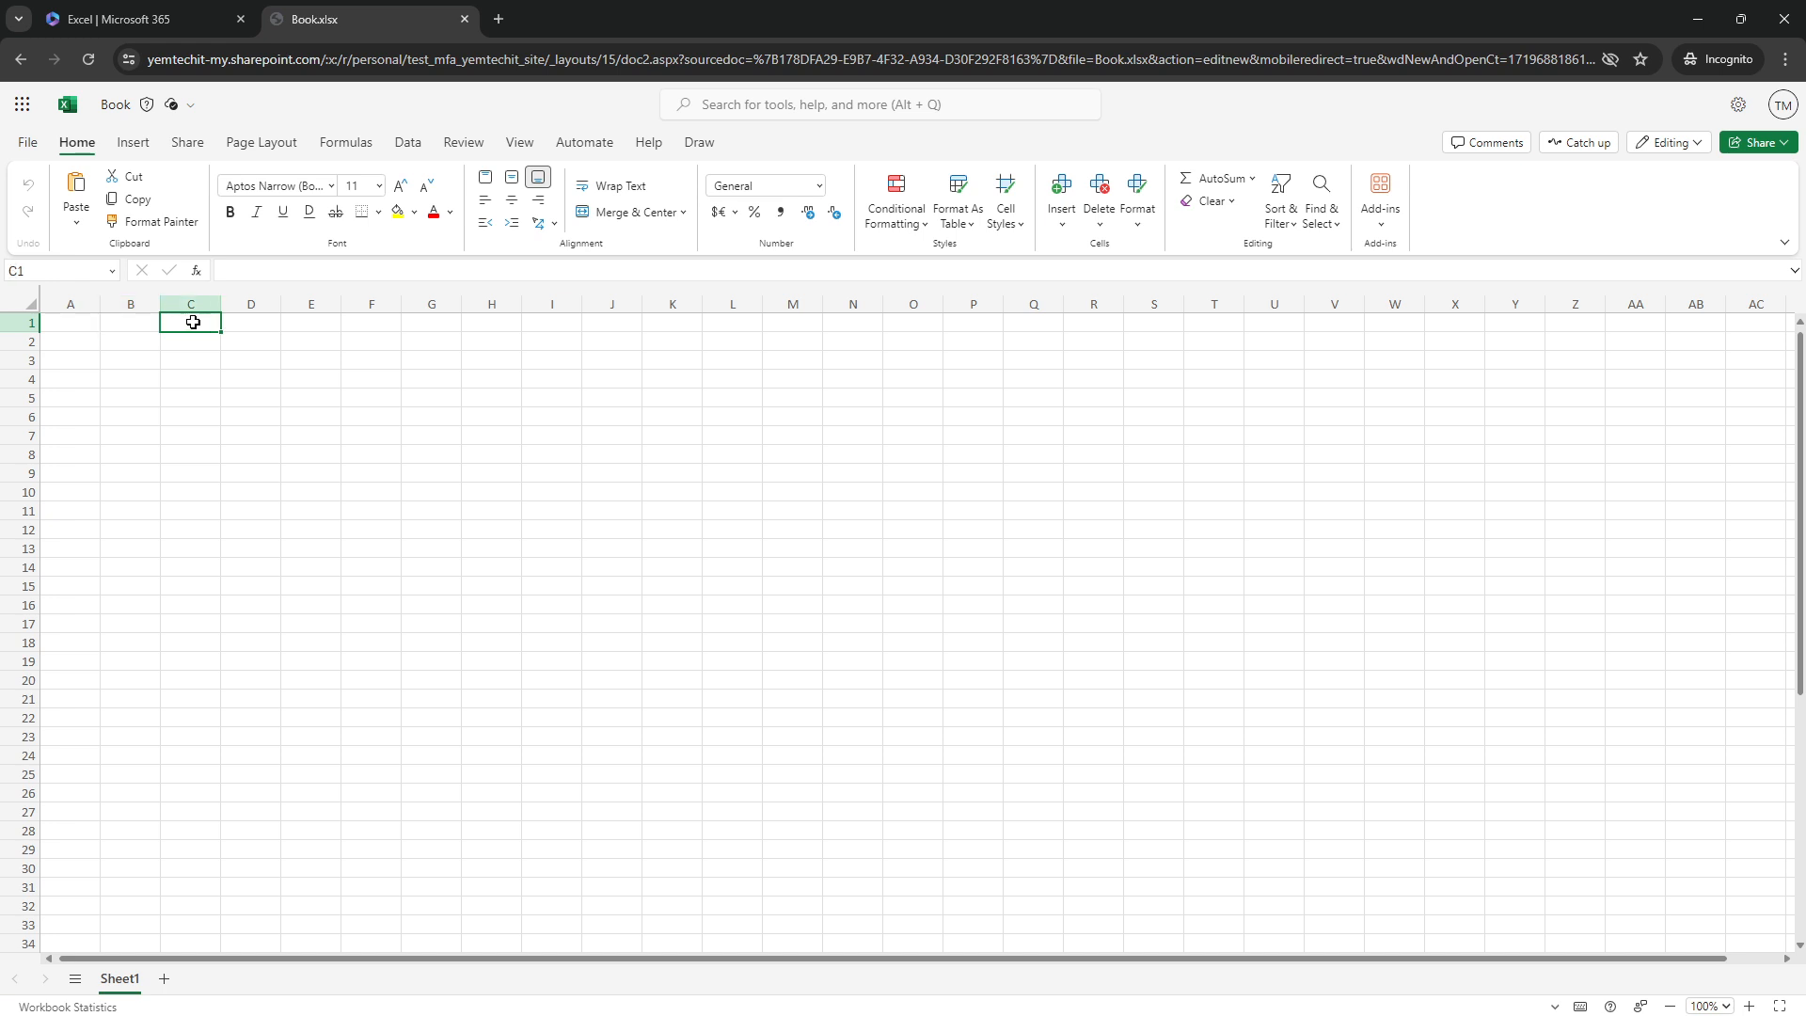
pyautogui.click(276, 320)
pyautogui.click(295, 320)
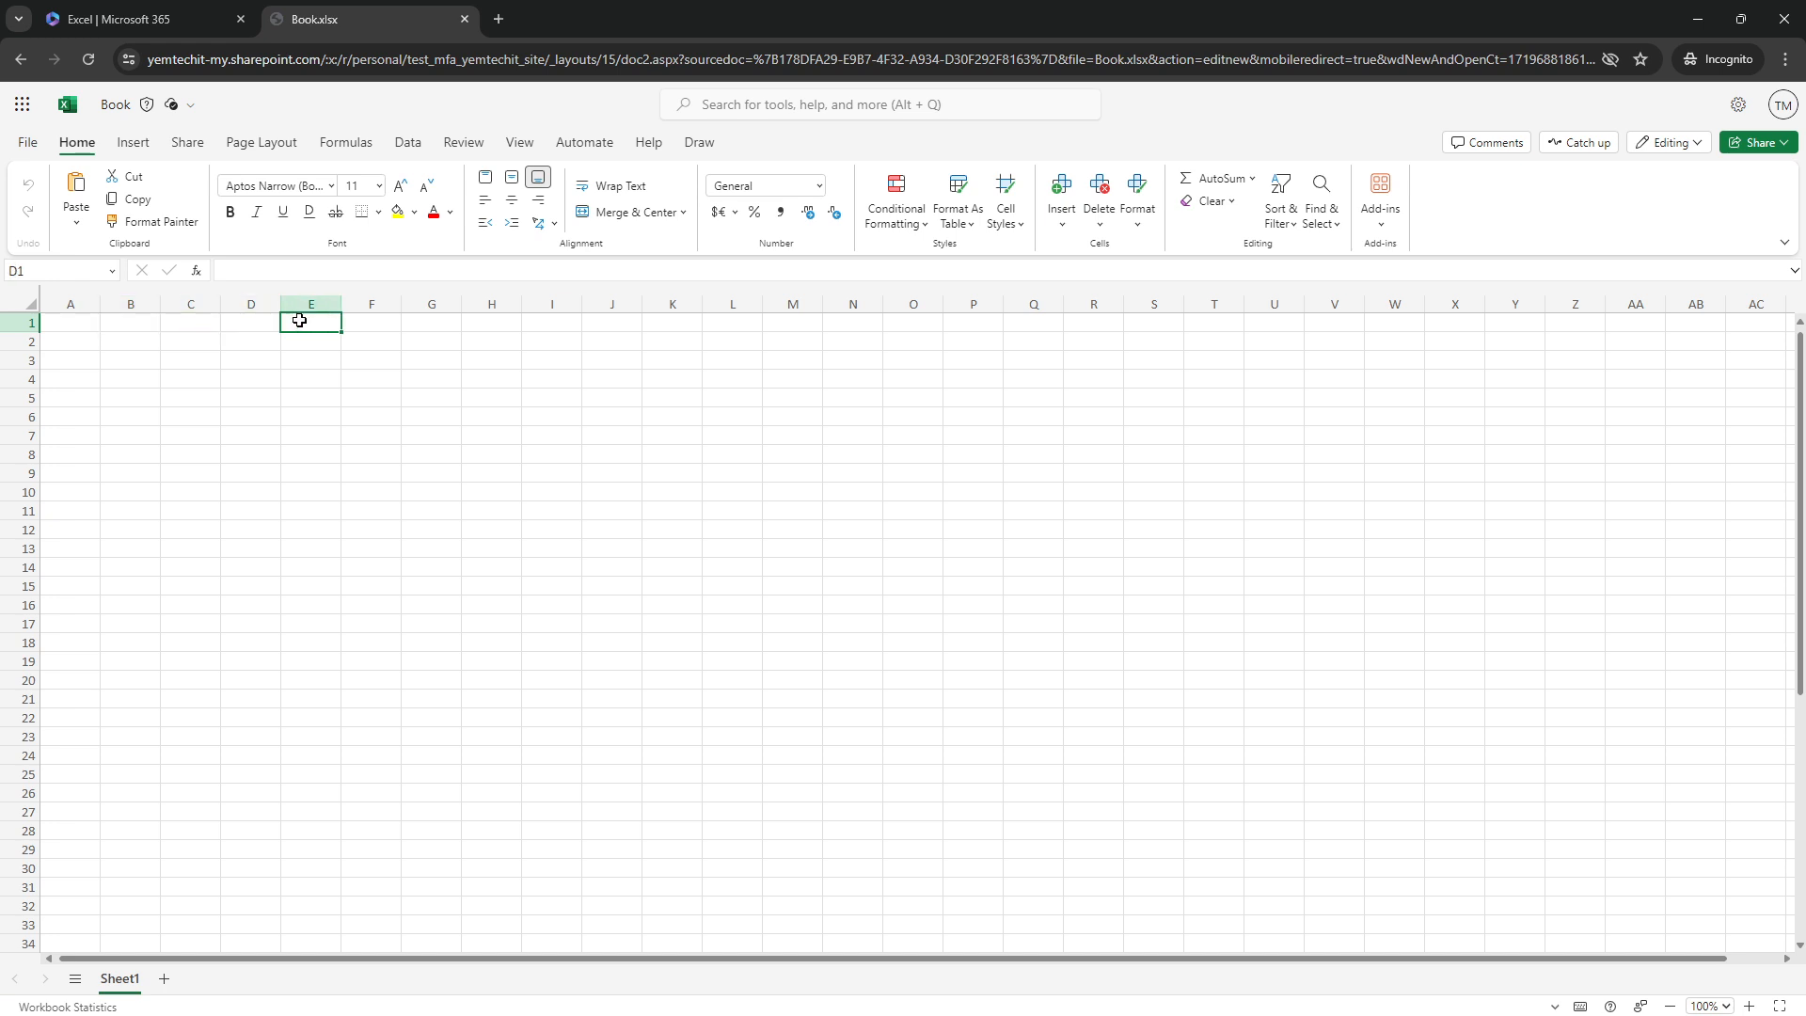
pyautogui.click(374, 325)
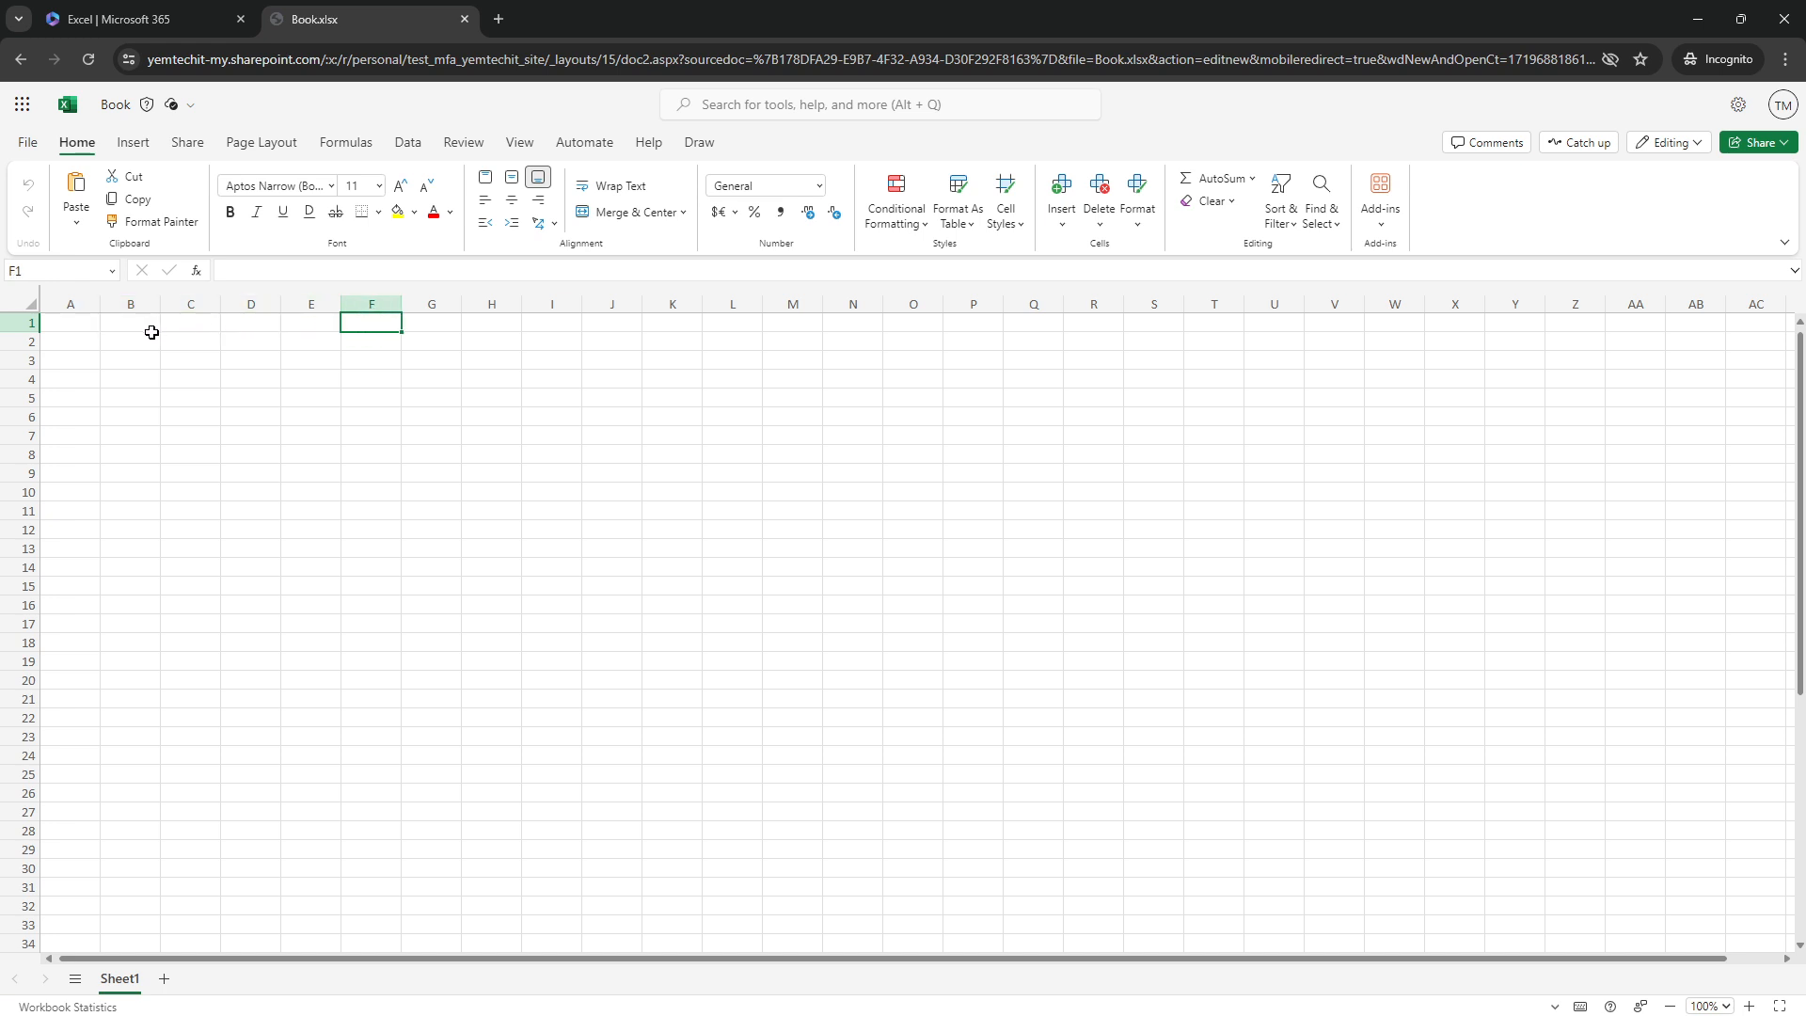
pyautogui.click(58, 321)
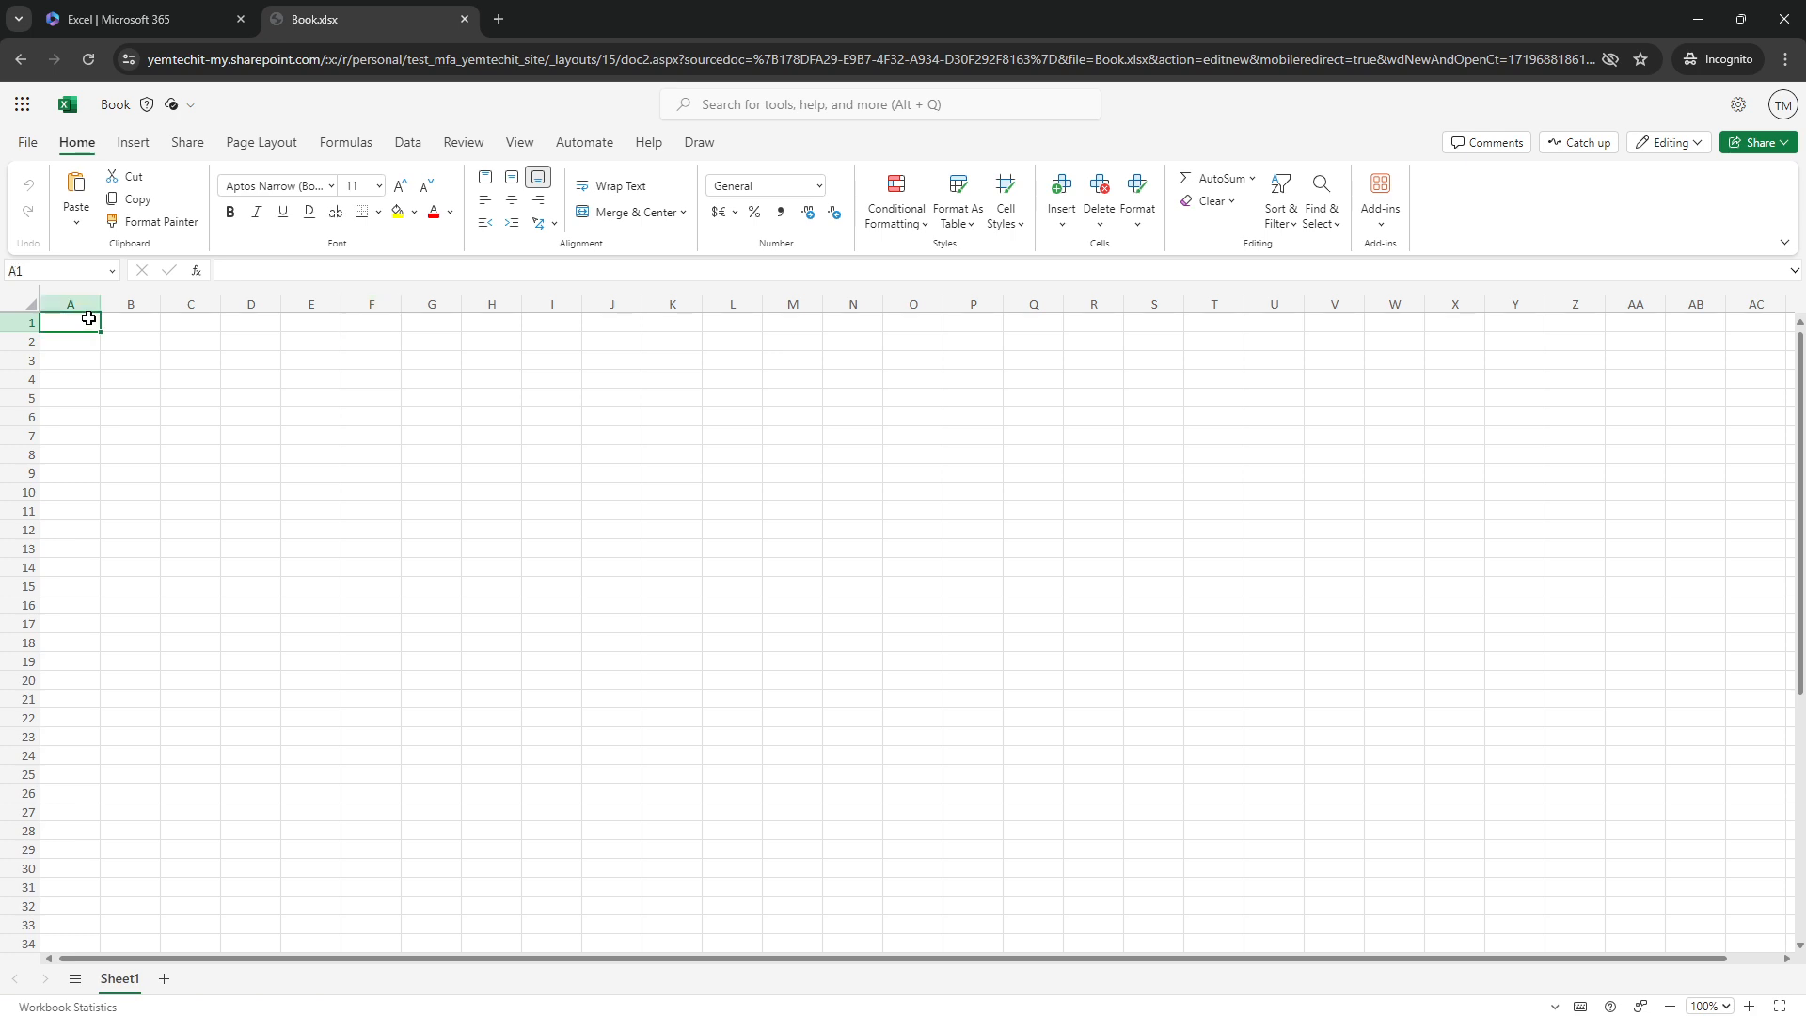
# Select the ranges B1:E1 and B1:I29, finishing with A1:L30 selected
pyautogui.moveTo(130, 320); pyautogui.dragTo(557, 847)
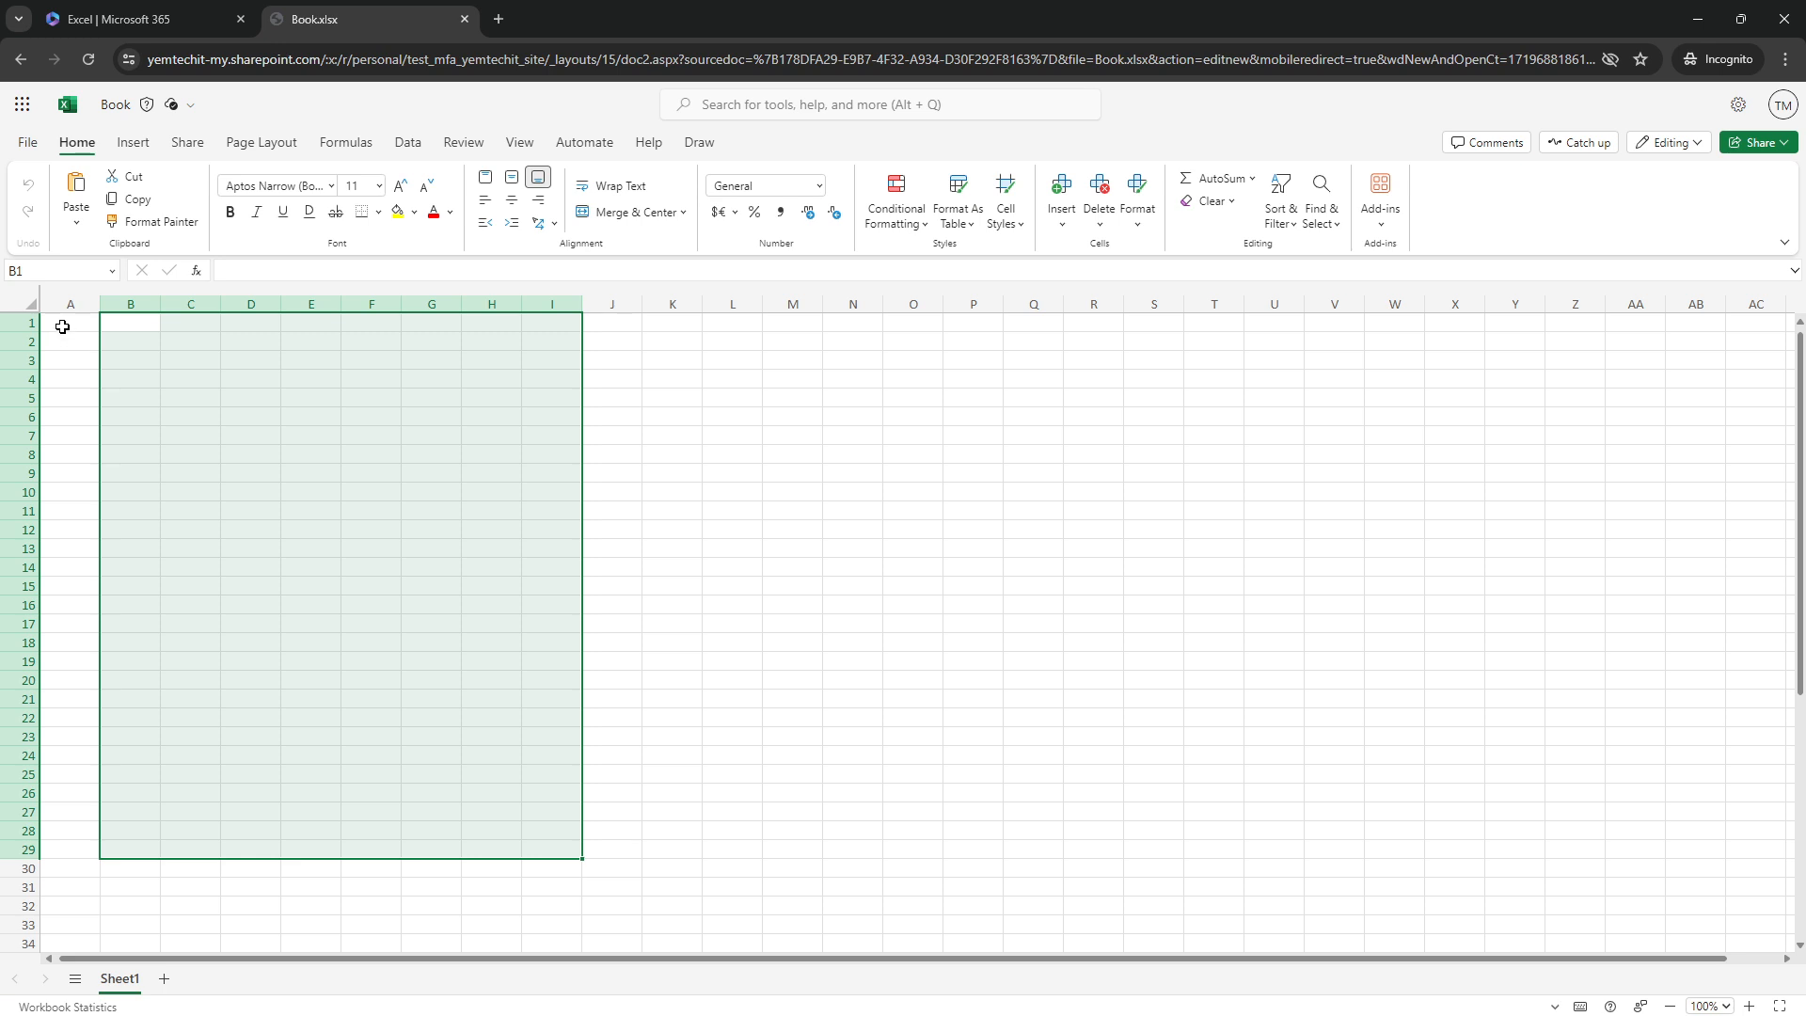
pyautogui.moveTo(62, 326); pyautogui.dragTo(760, 863)
pyautogui.moveTo(760, 862); pyautogui.dragTo(754, 859)
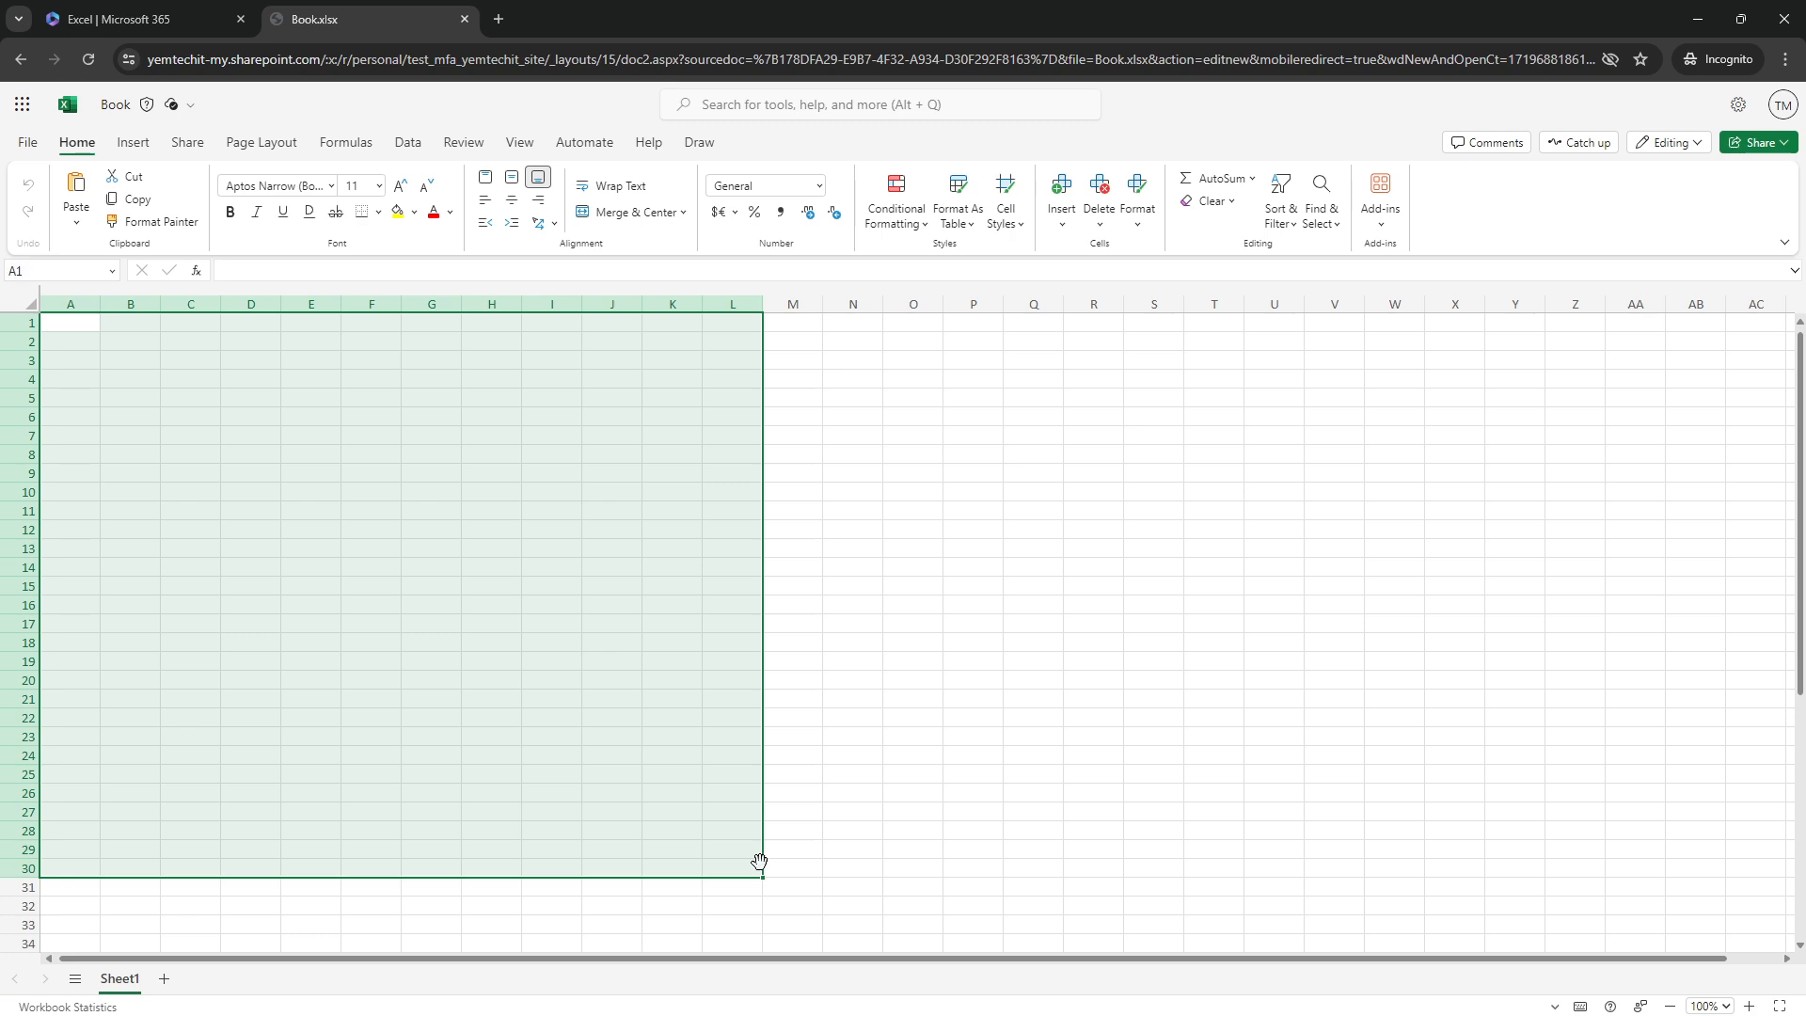